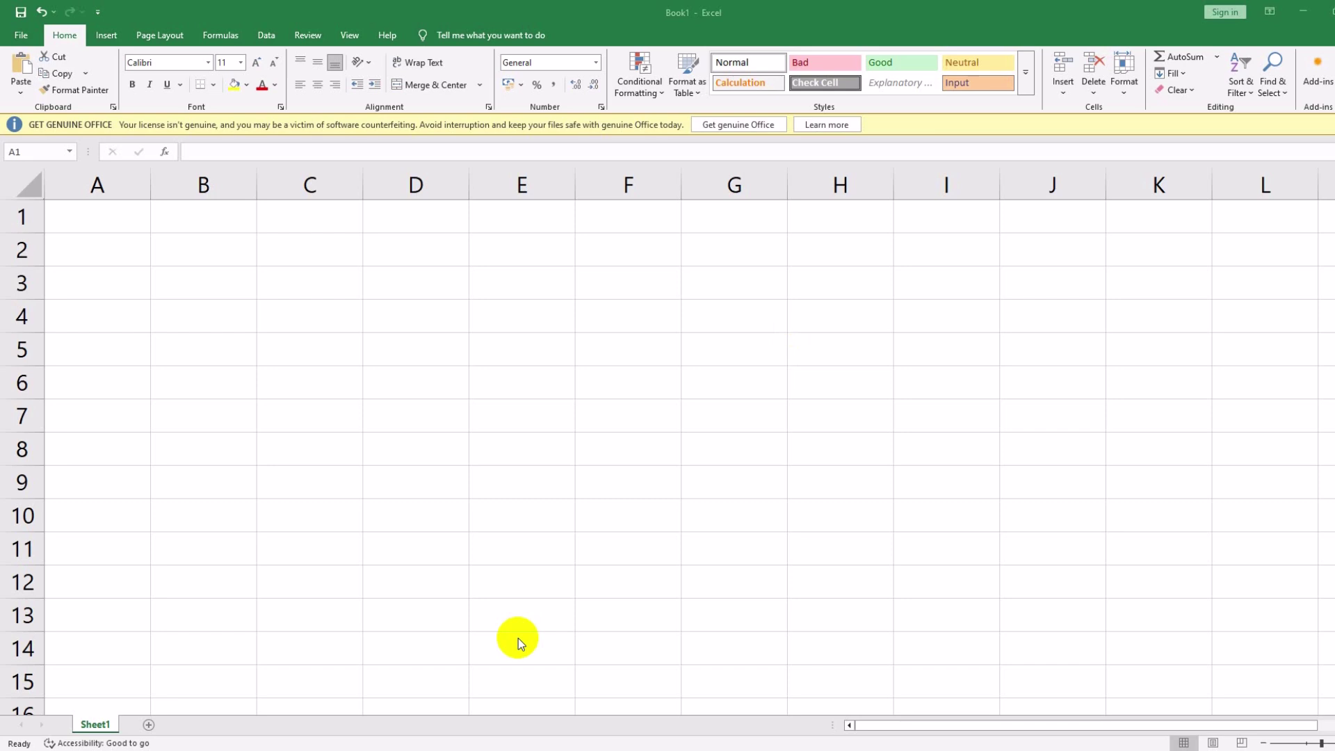
Step: Paste the copied monthly sales table at cell A1 and widen columns A to D so each header fits on one line
left_click(114, 216)
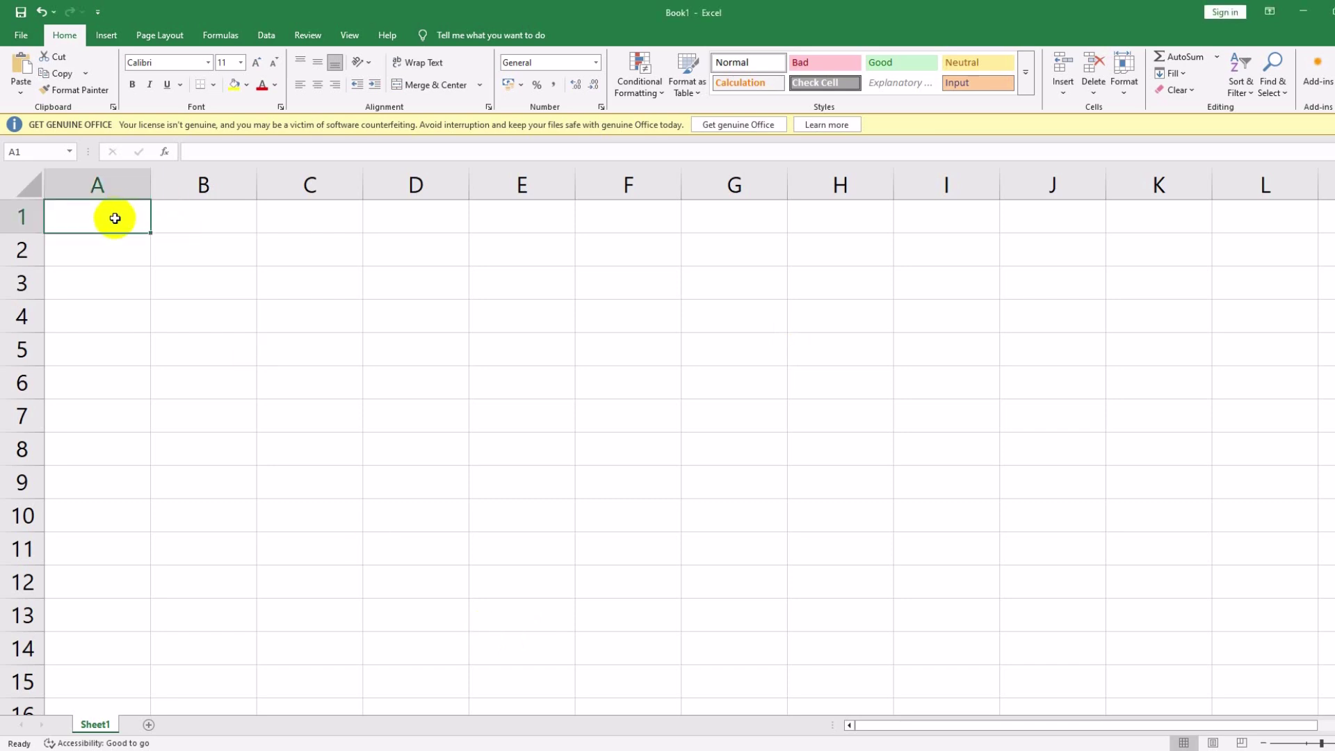
key("ctrl+v")
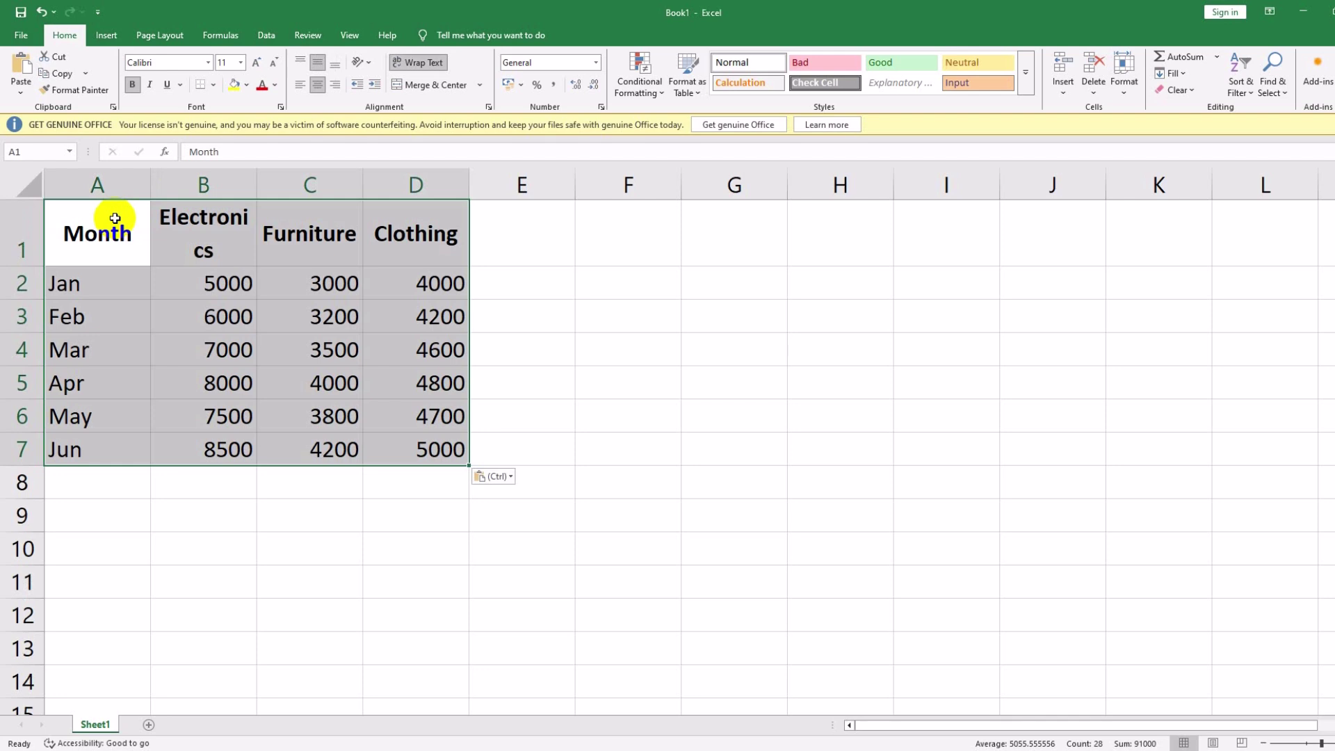
left_click_drag(150, 183, 187, 181)
left_click_drag(295, 172, 358, 179)
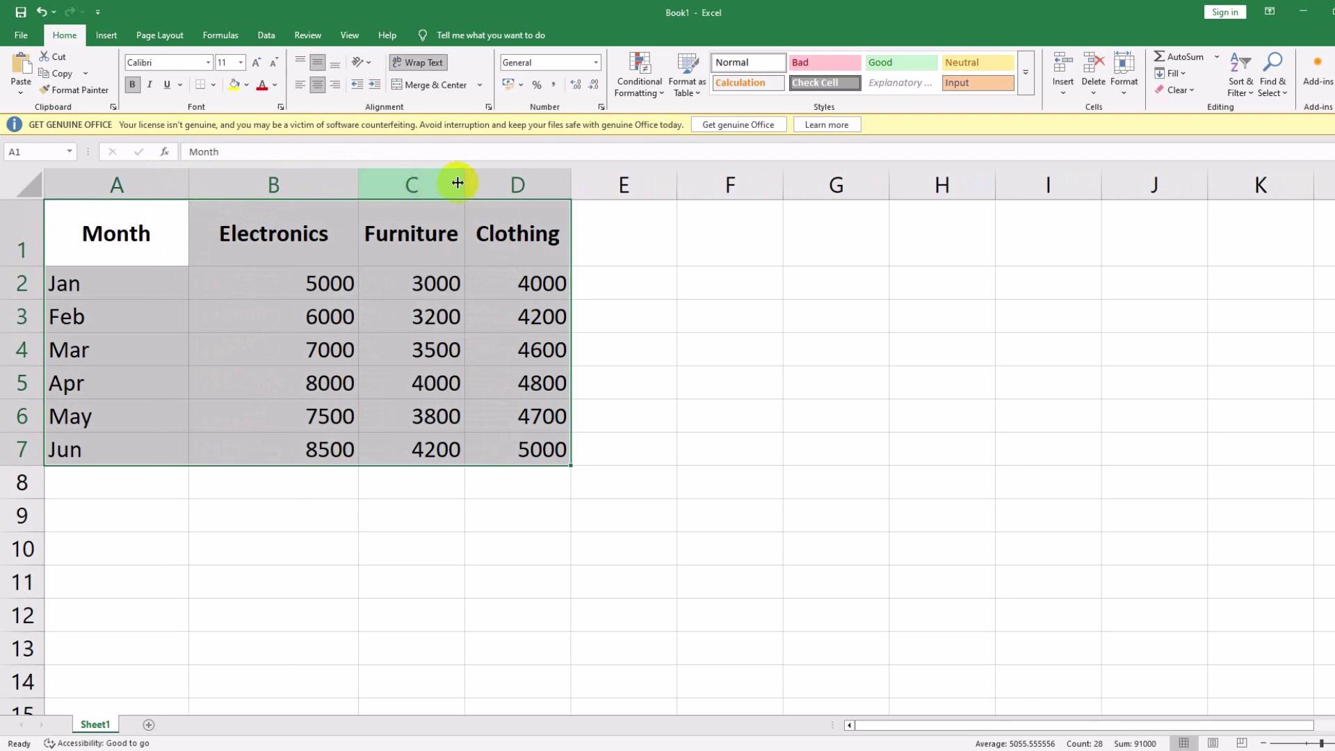
left_click_drag(466, 181, 483, 182)
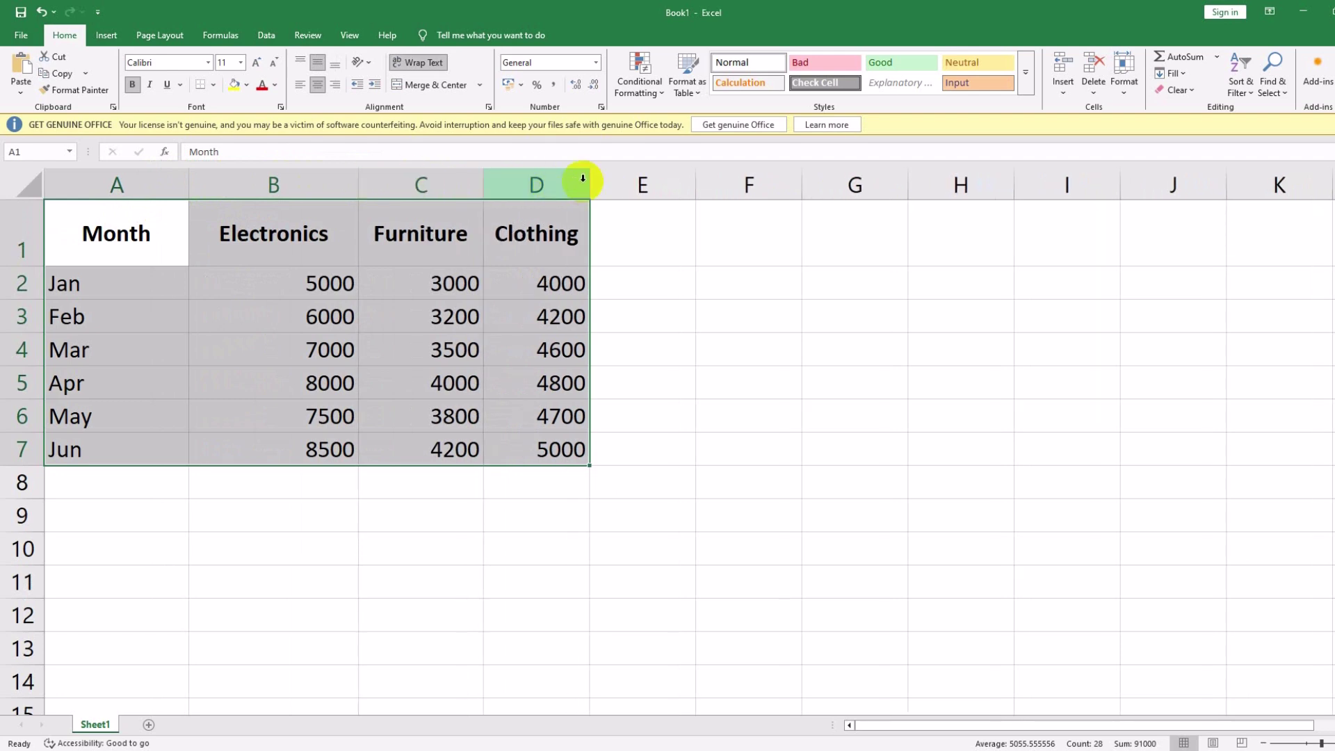
left_click_drag(588, 184, 615, 183)
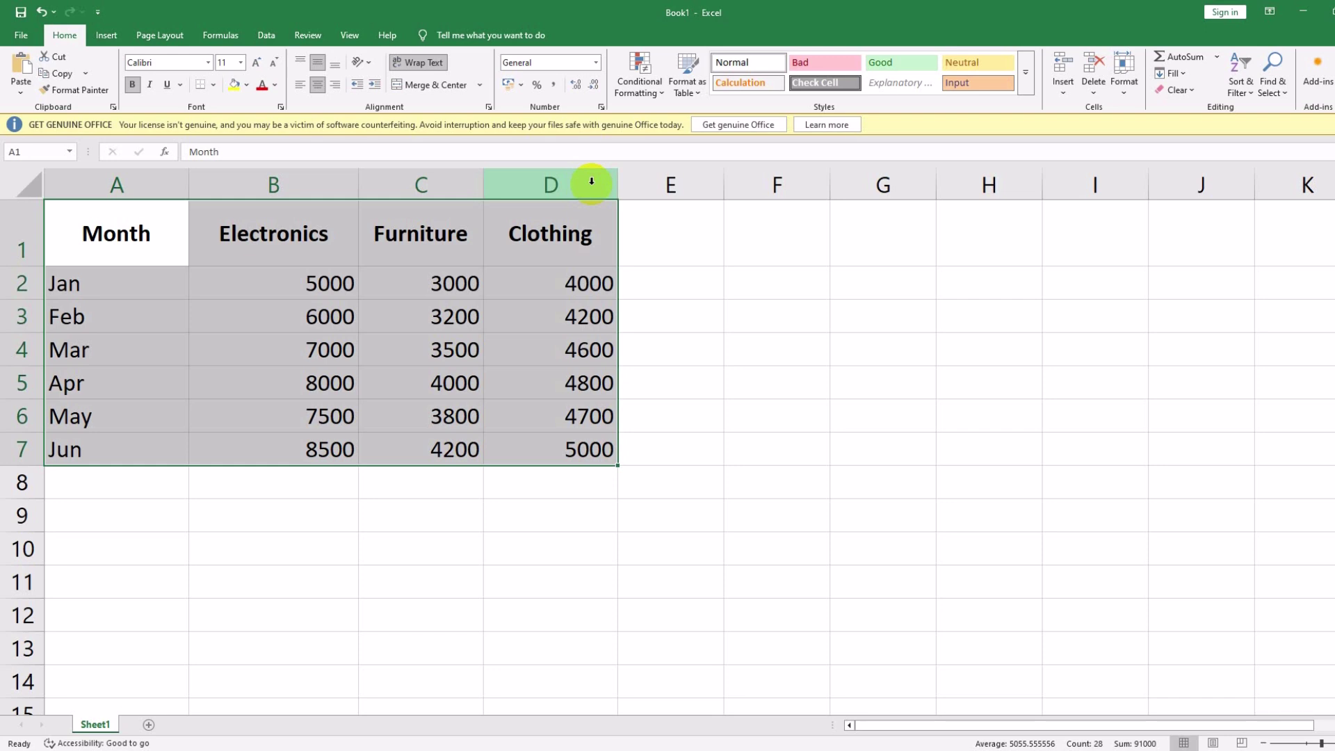
left_click(427, 282)
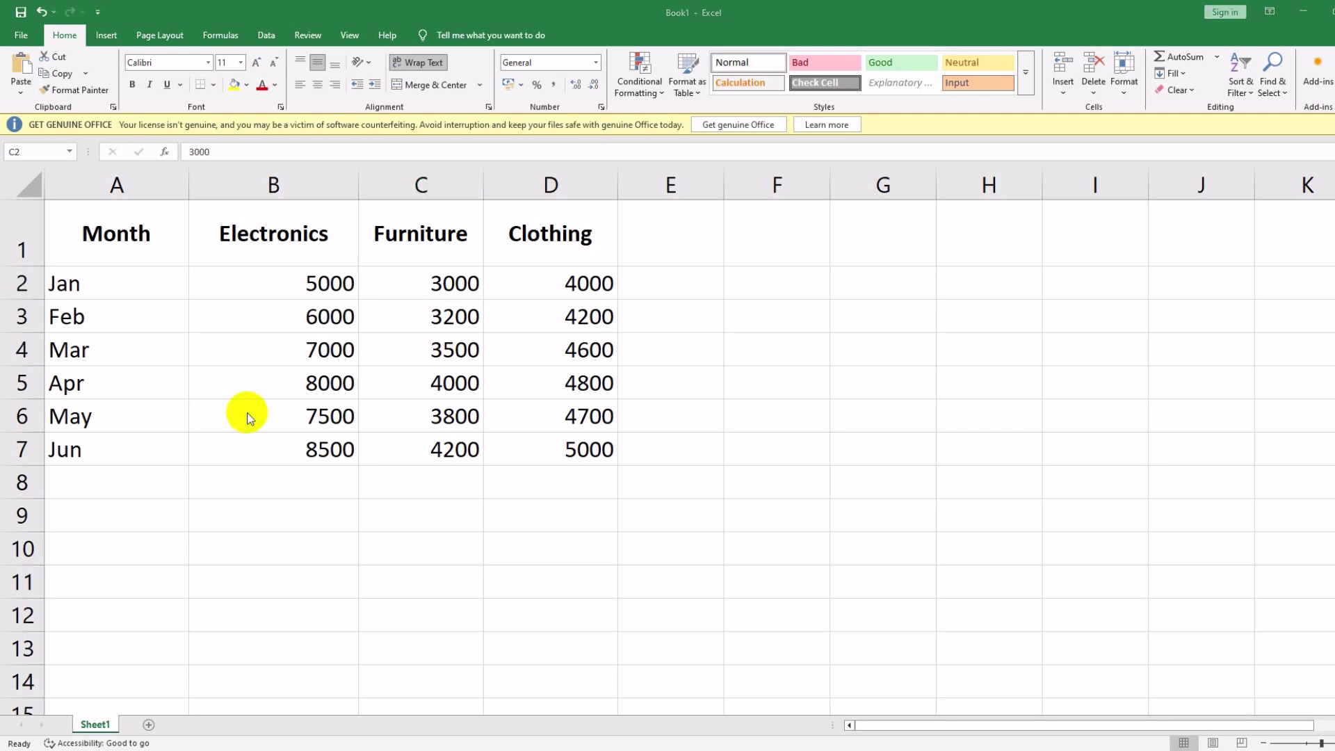
Step: Insert a Clustered Column chart from the table A1:D7, with the months along the horizontal axis
left_click(82, 222)
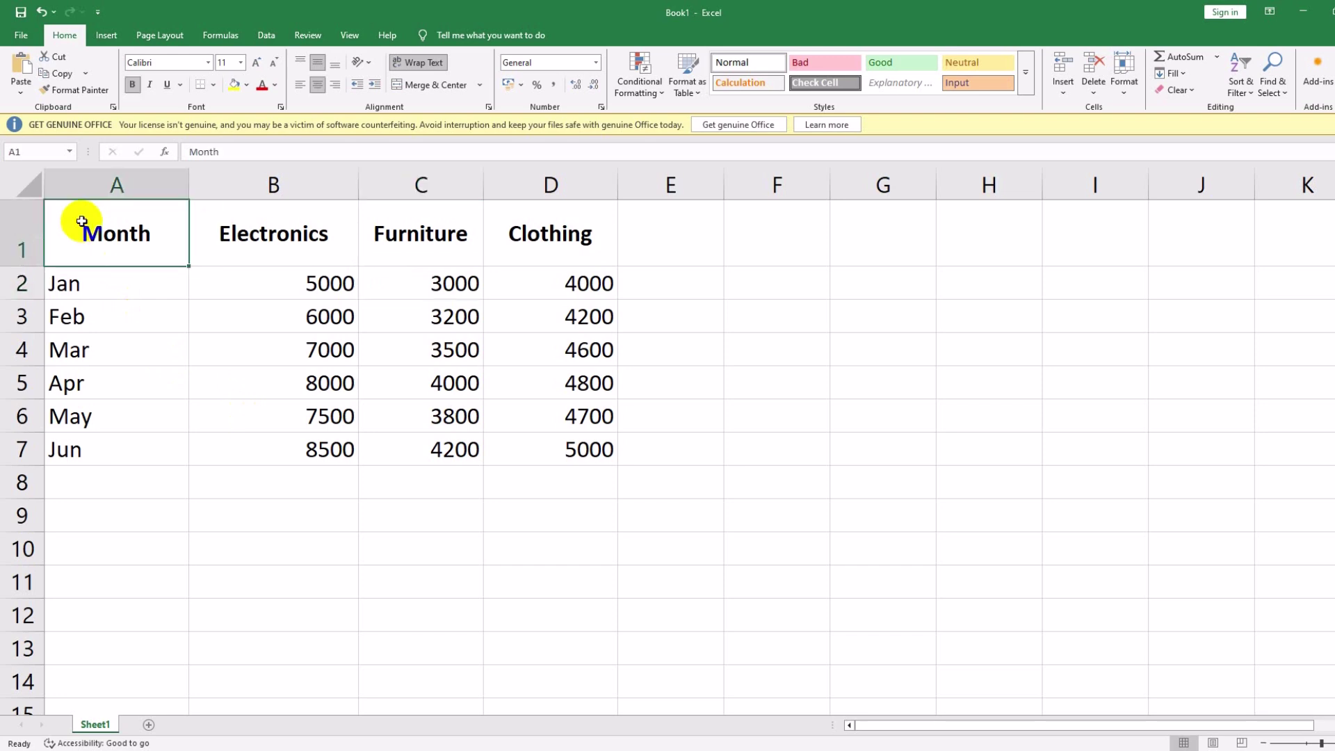
left_click(570, 452, "shift")
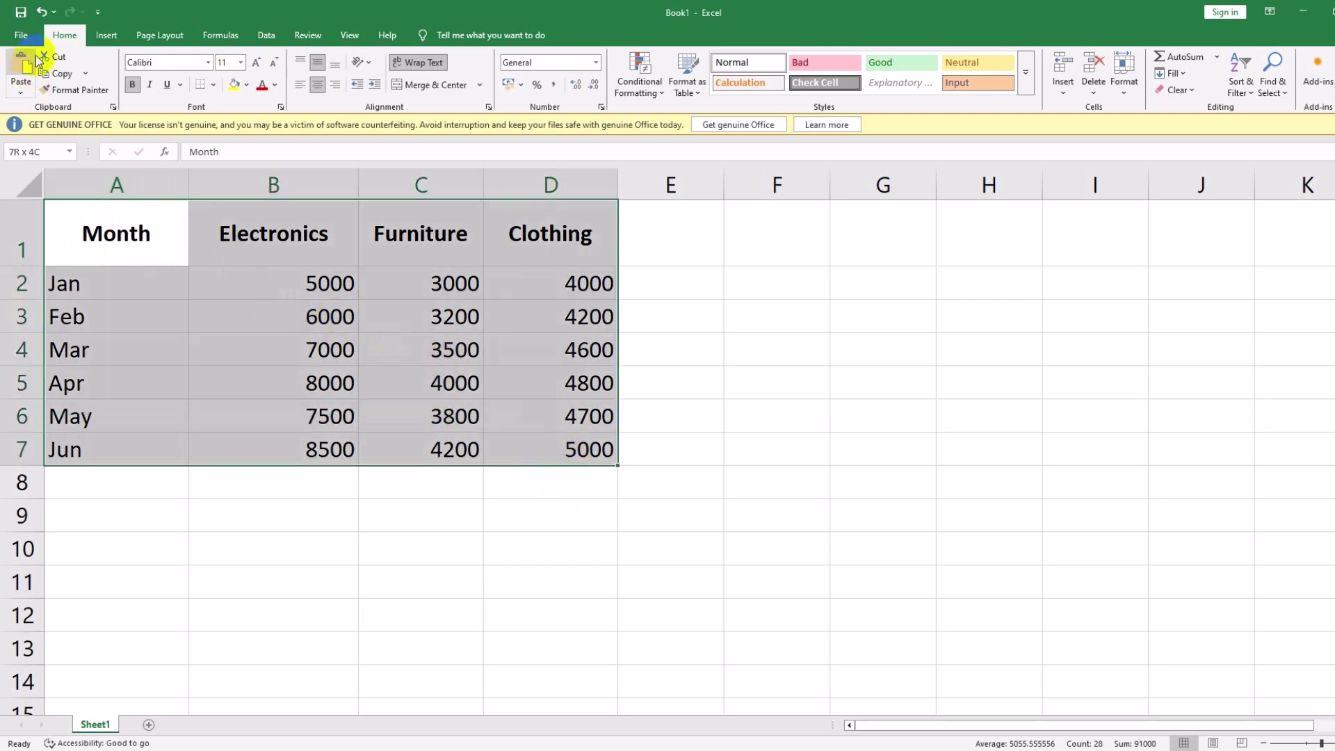
left_click(102, 38)
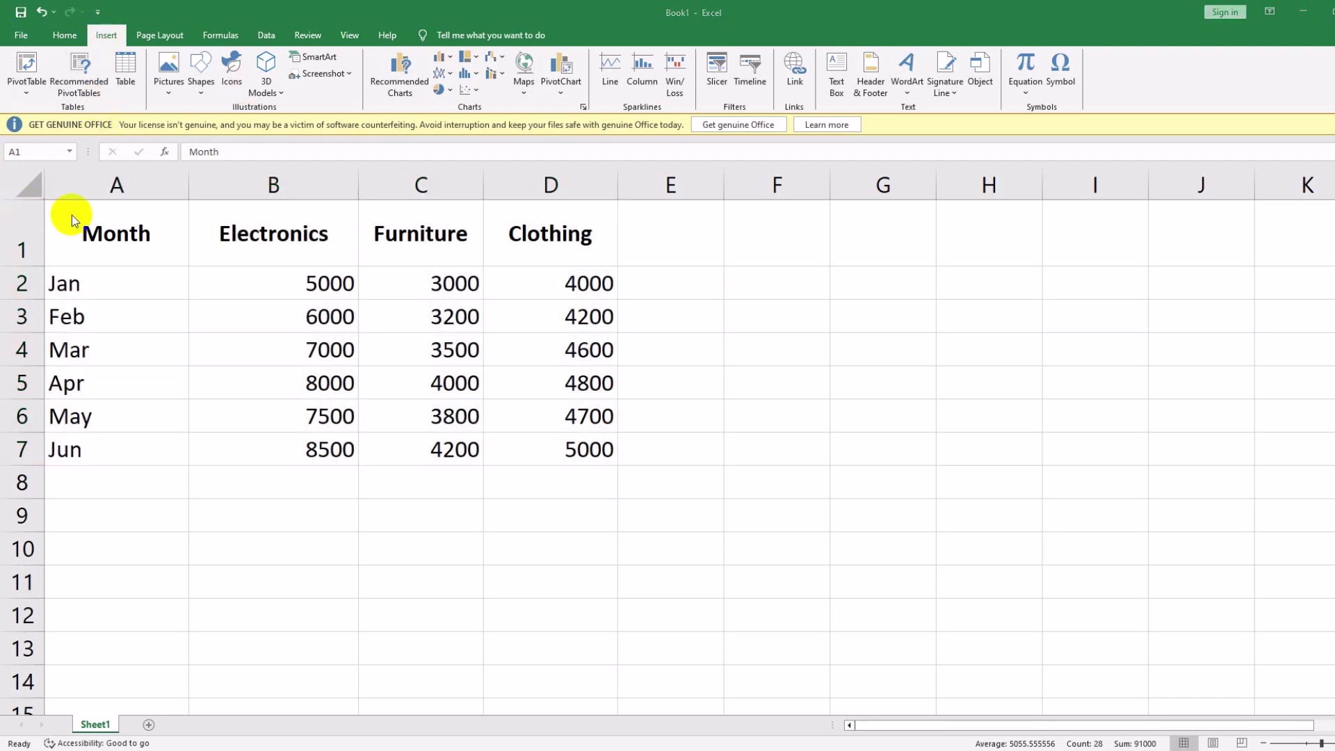
key("ctrl+a")
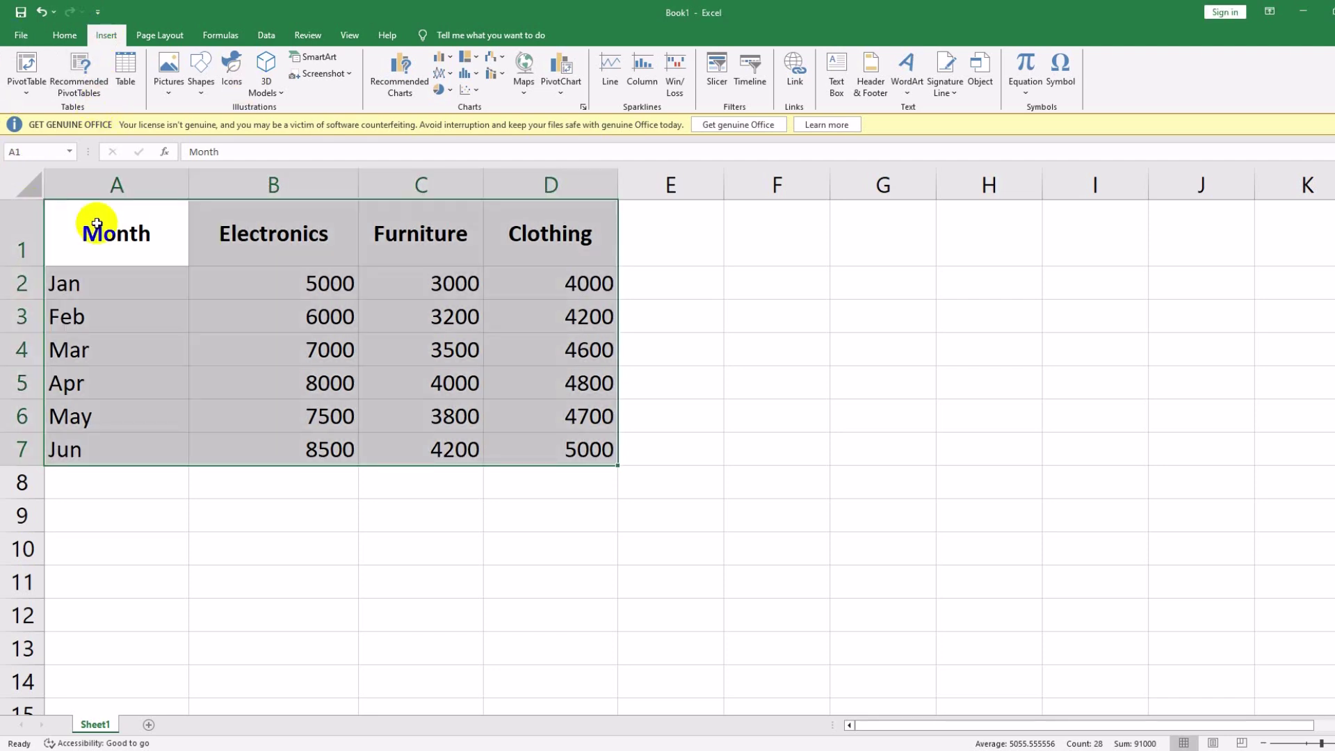
left_click(443, 58)
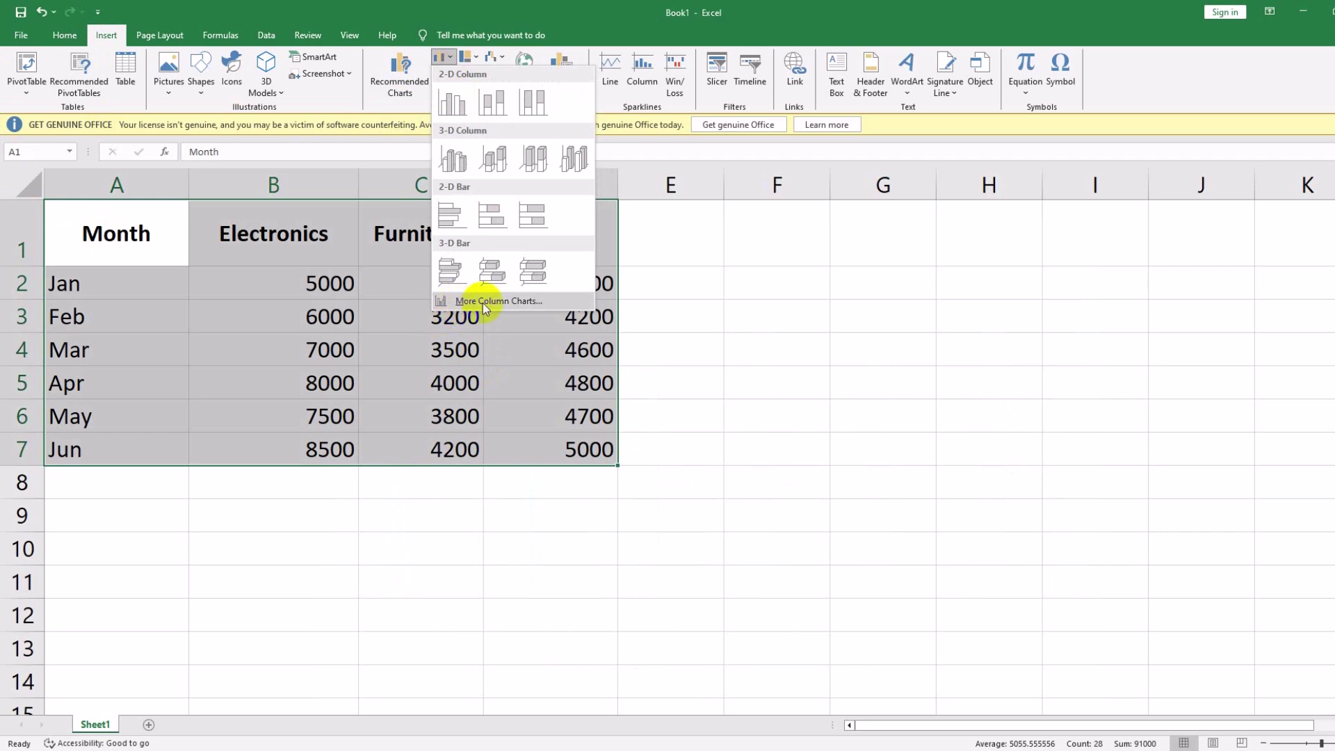
left_click(491, 301)
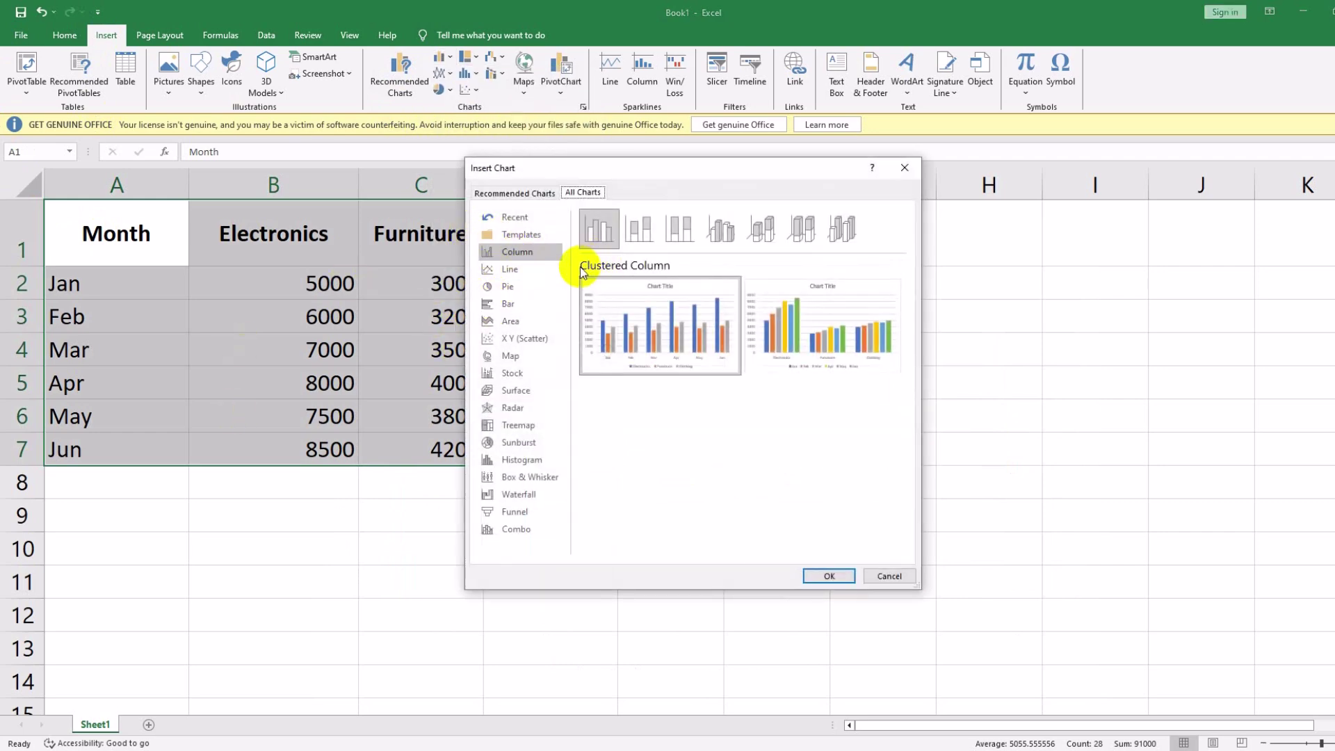
left_click(604, 265)
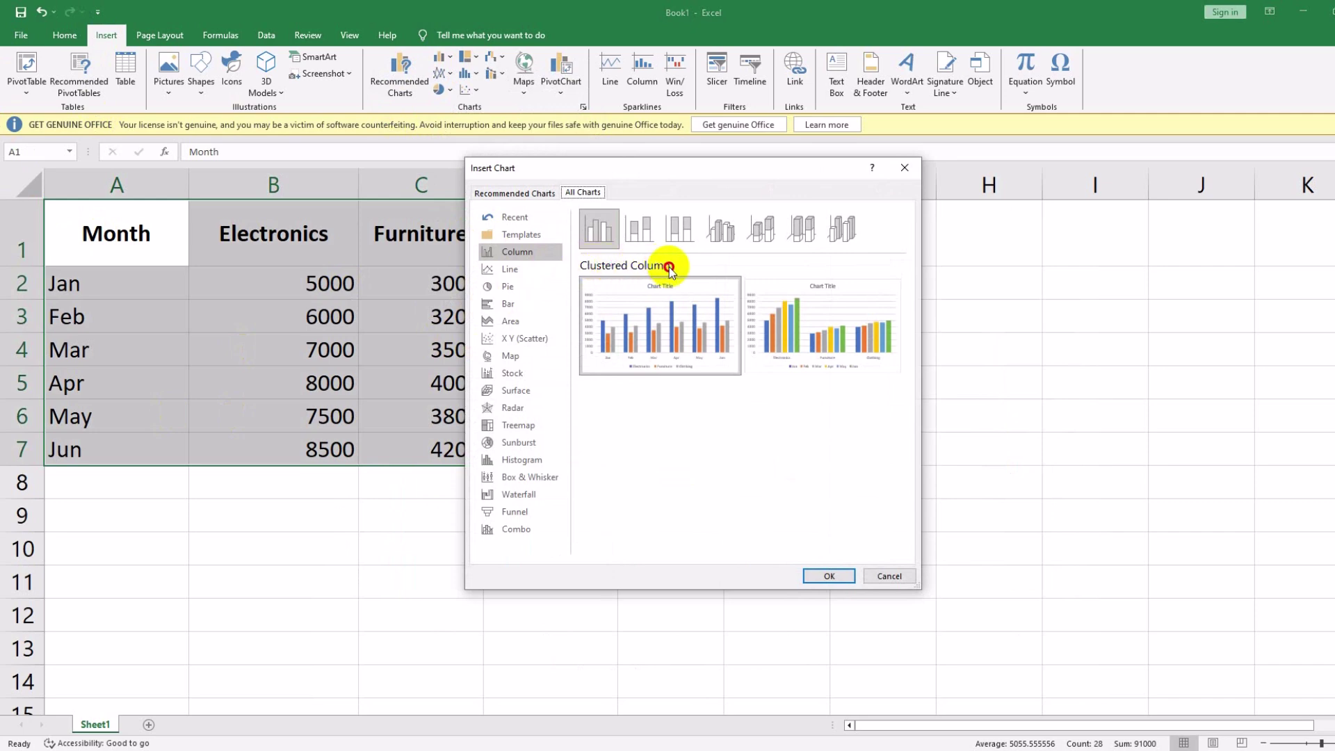
left_click(649, 341)
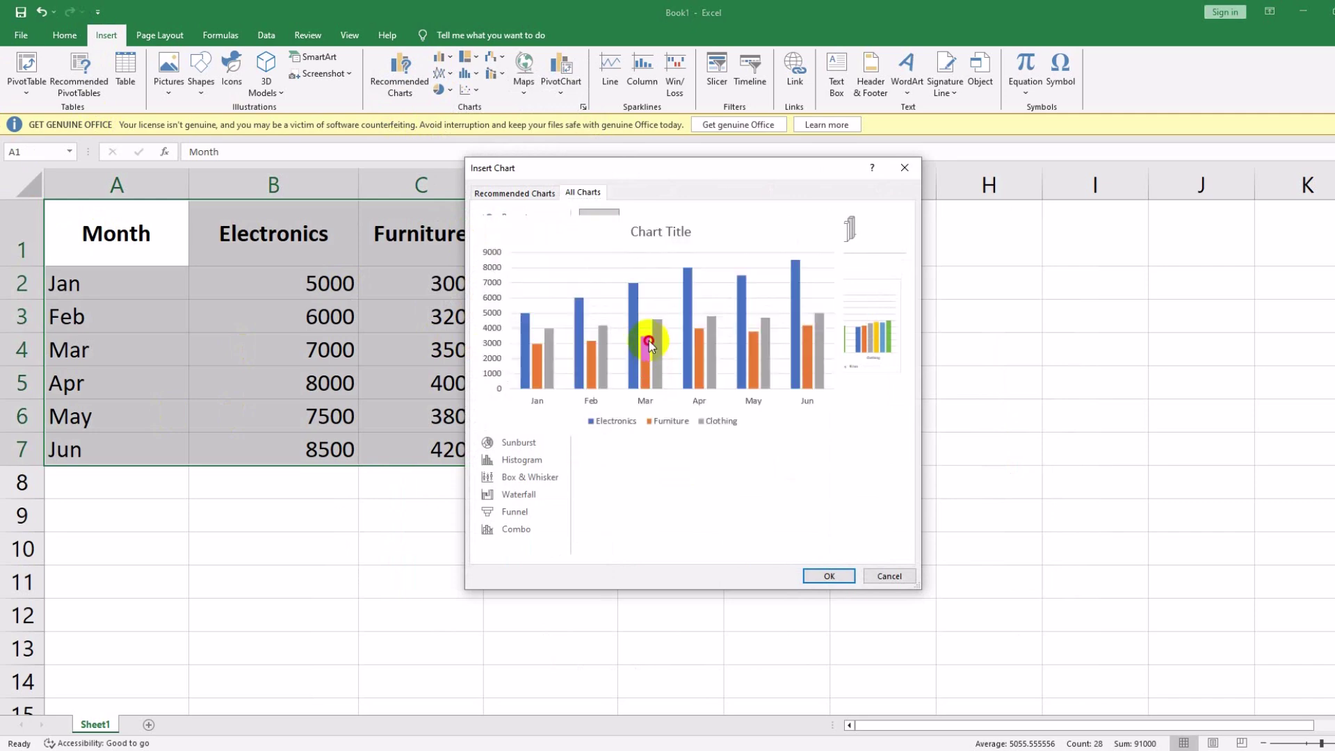
left_click(829, 576)
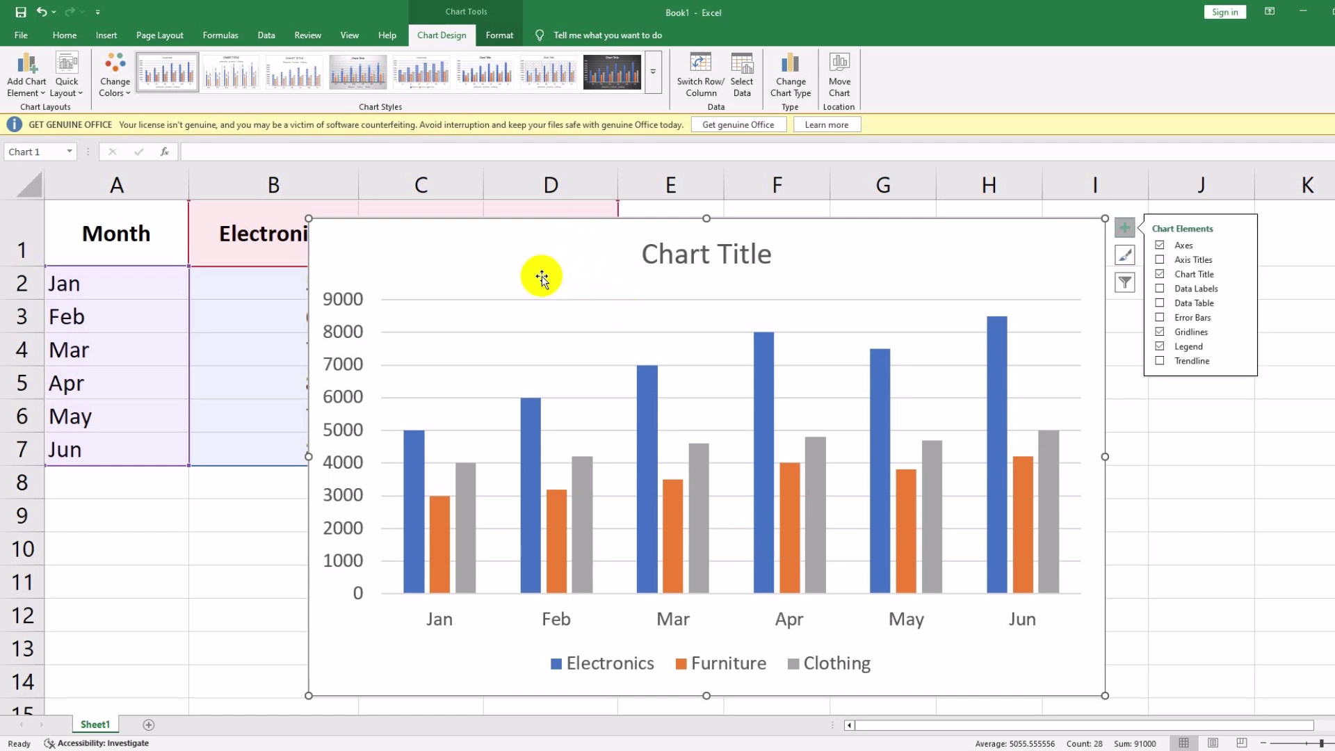
Step: Apply the Style 5 chart style to the column chart
left_click(434, 31)
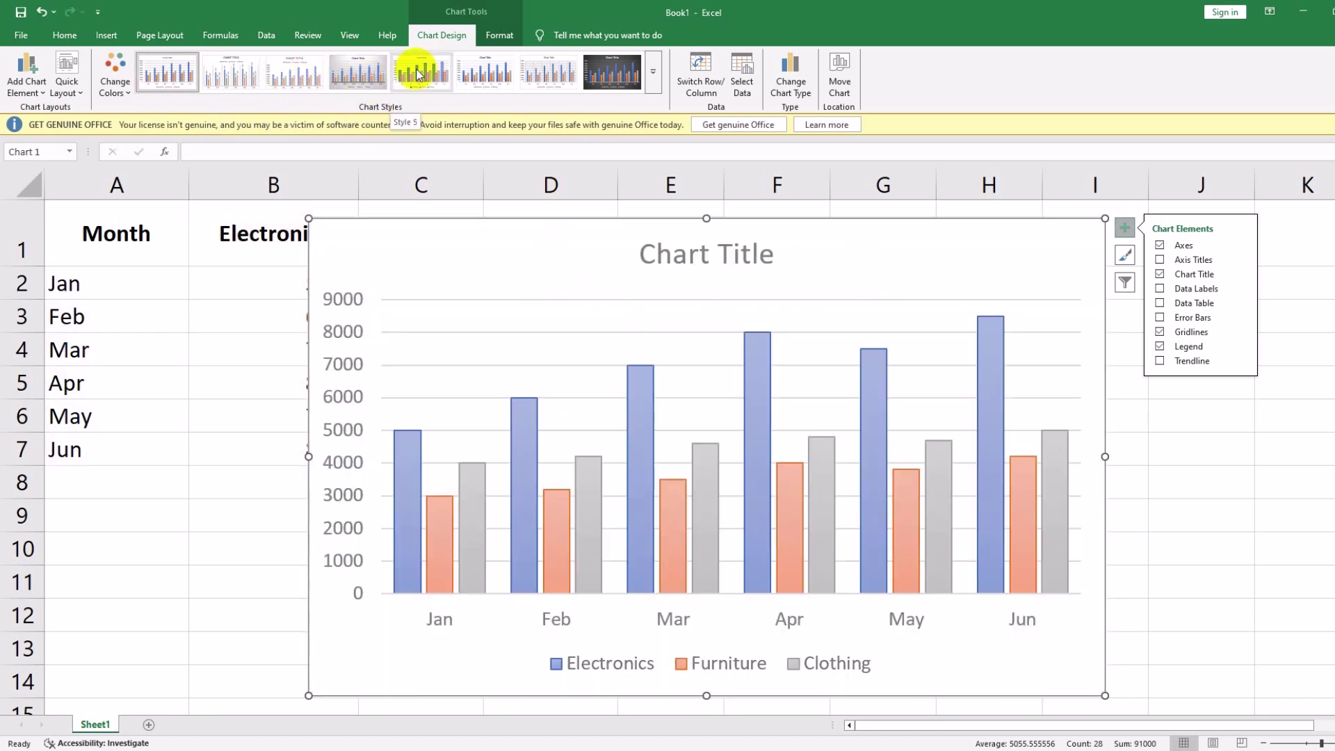
left_click(419, 74)
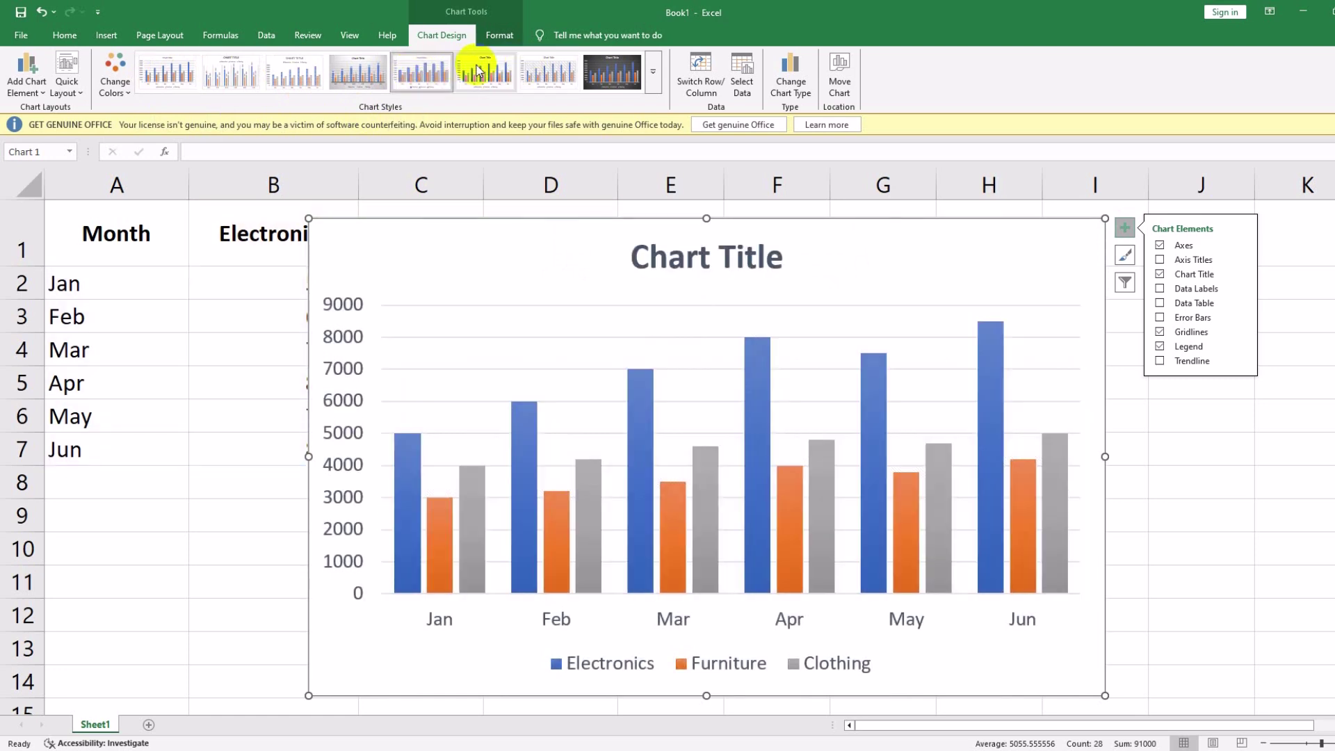
left_click(425, 72)
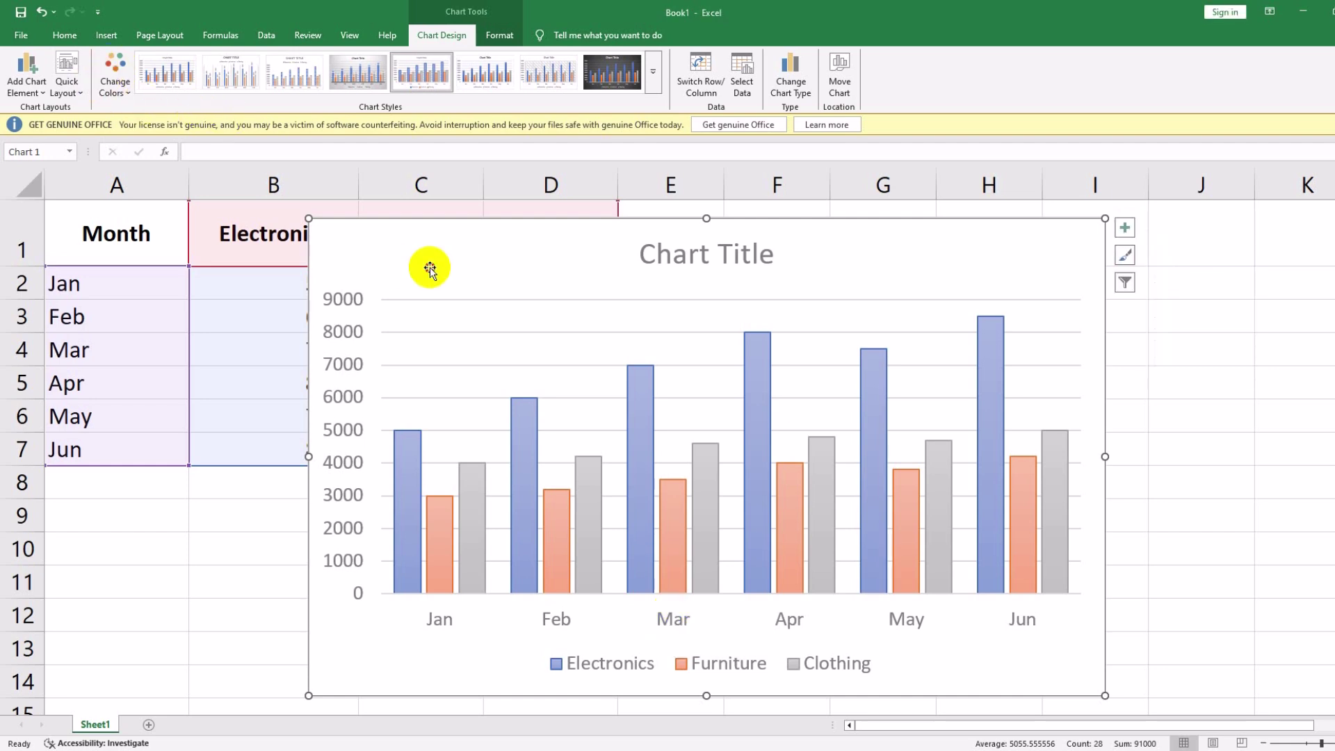
Step: Change the chart colours to the fourth Colorful palette, with green, blue and yellow columns
left_click(113, 69)
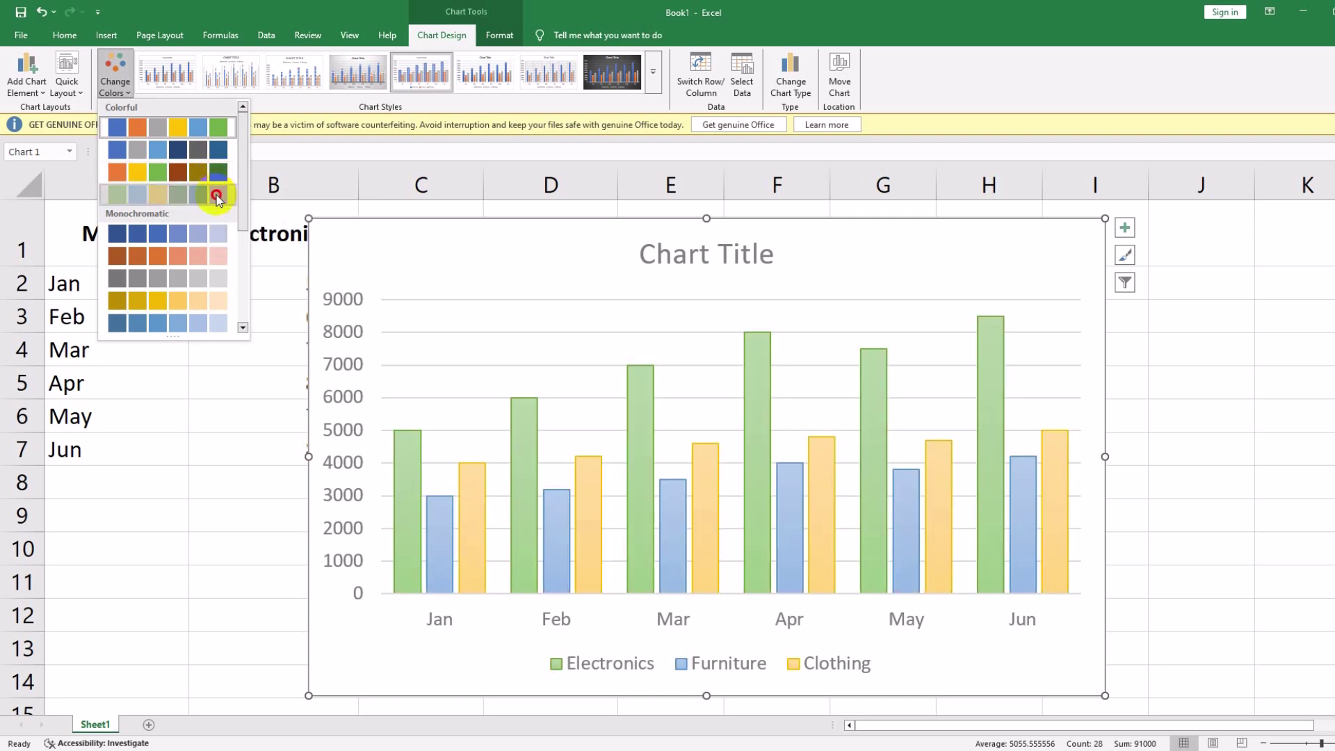
left_click(218, 196)
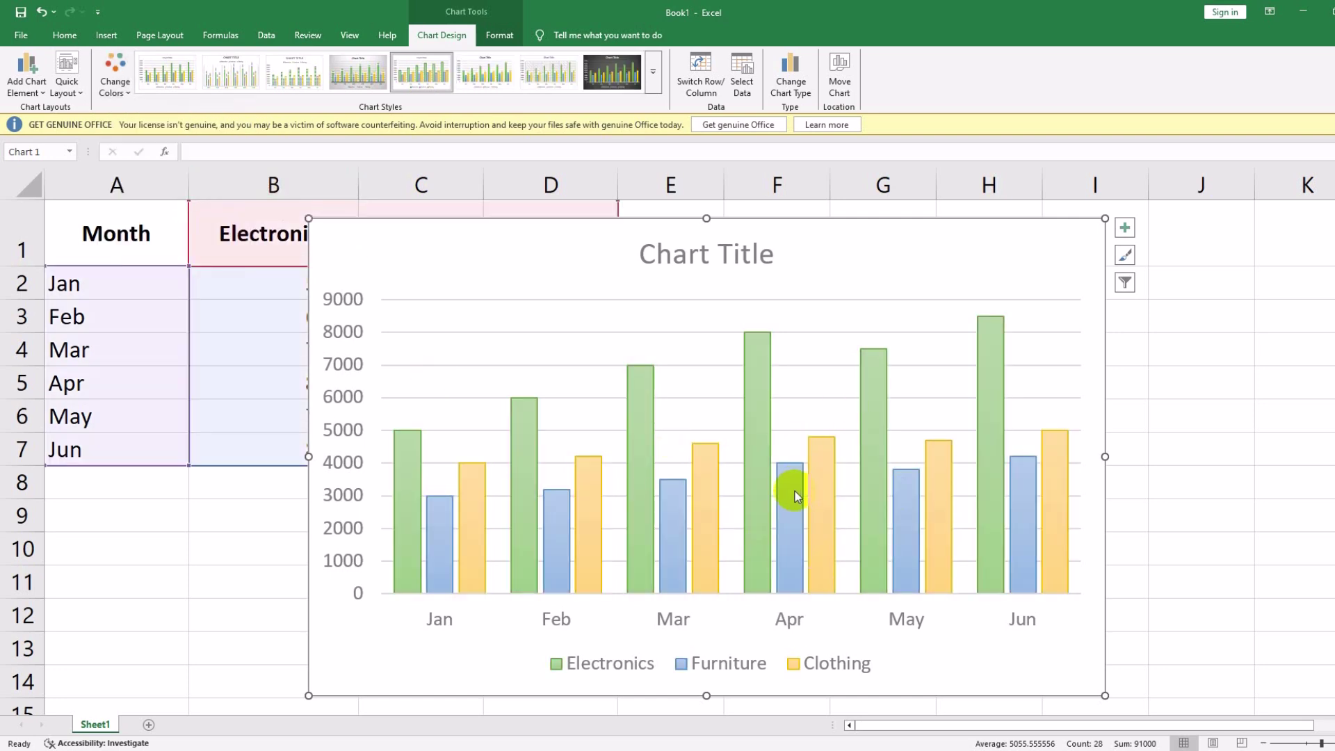
mouse_move(797, 496)
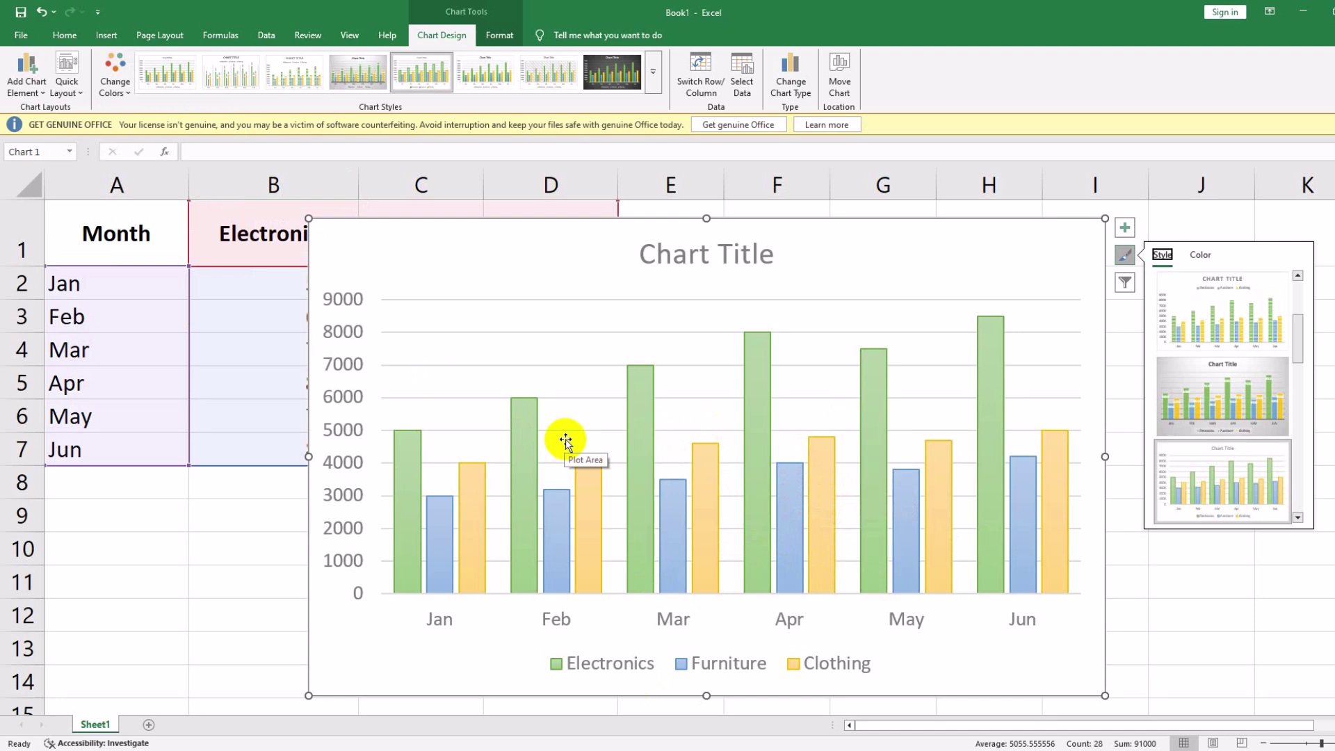
key("Escape")
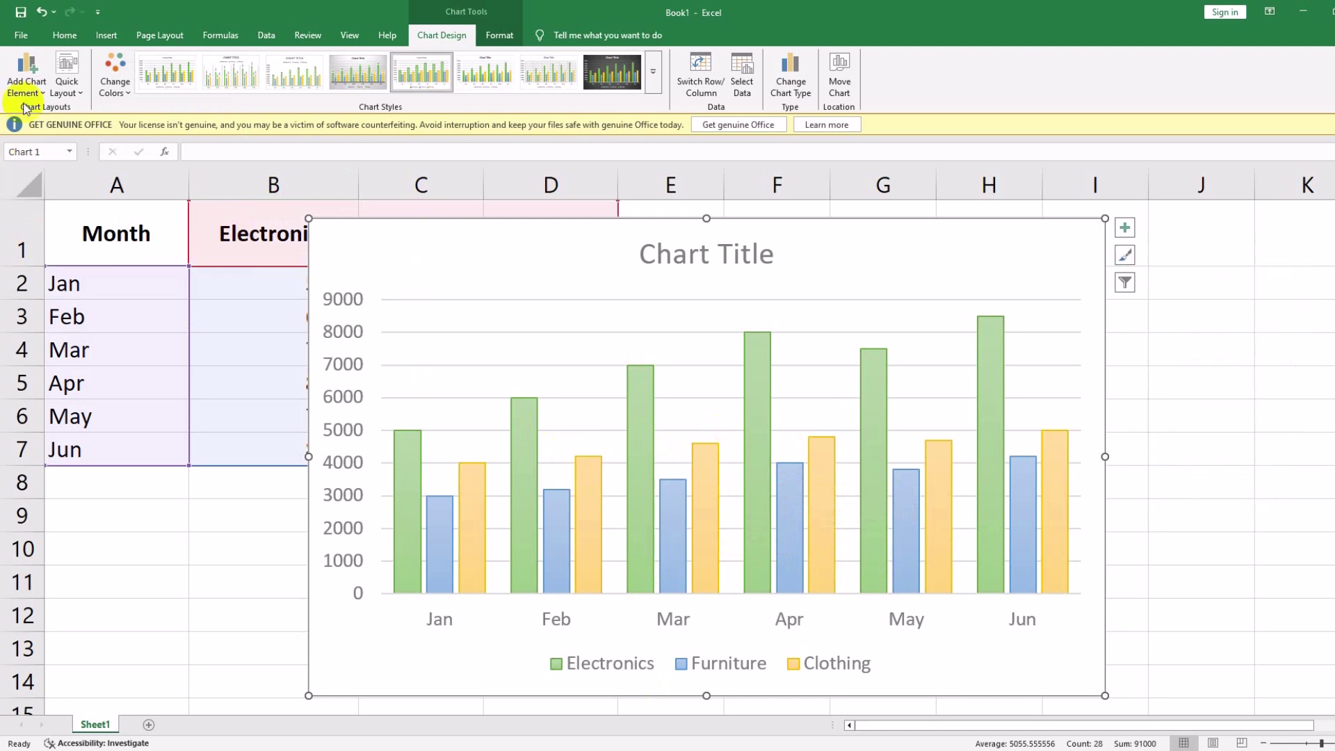
Step: Place the chart title above the chart and replace its text with "Monthly Sales Performance"
left_click(34, 70)
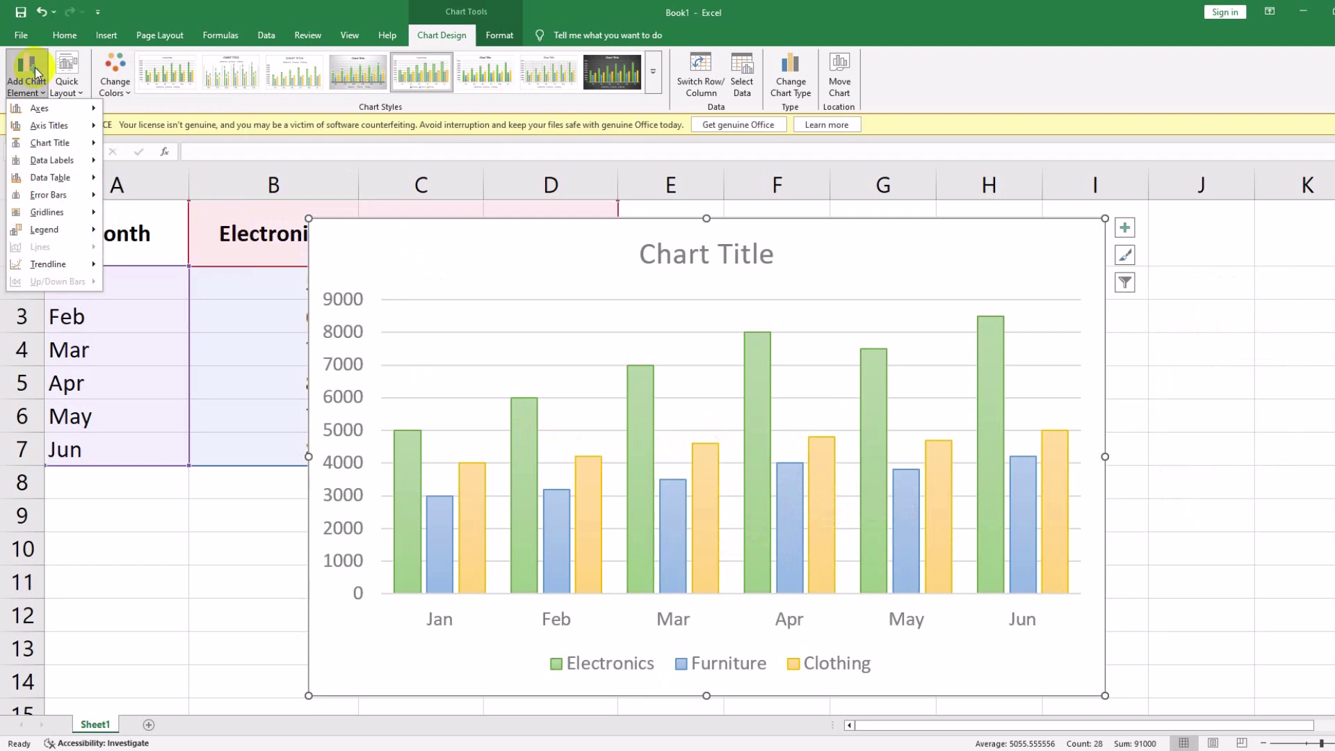
mouse_move(42, 142)
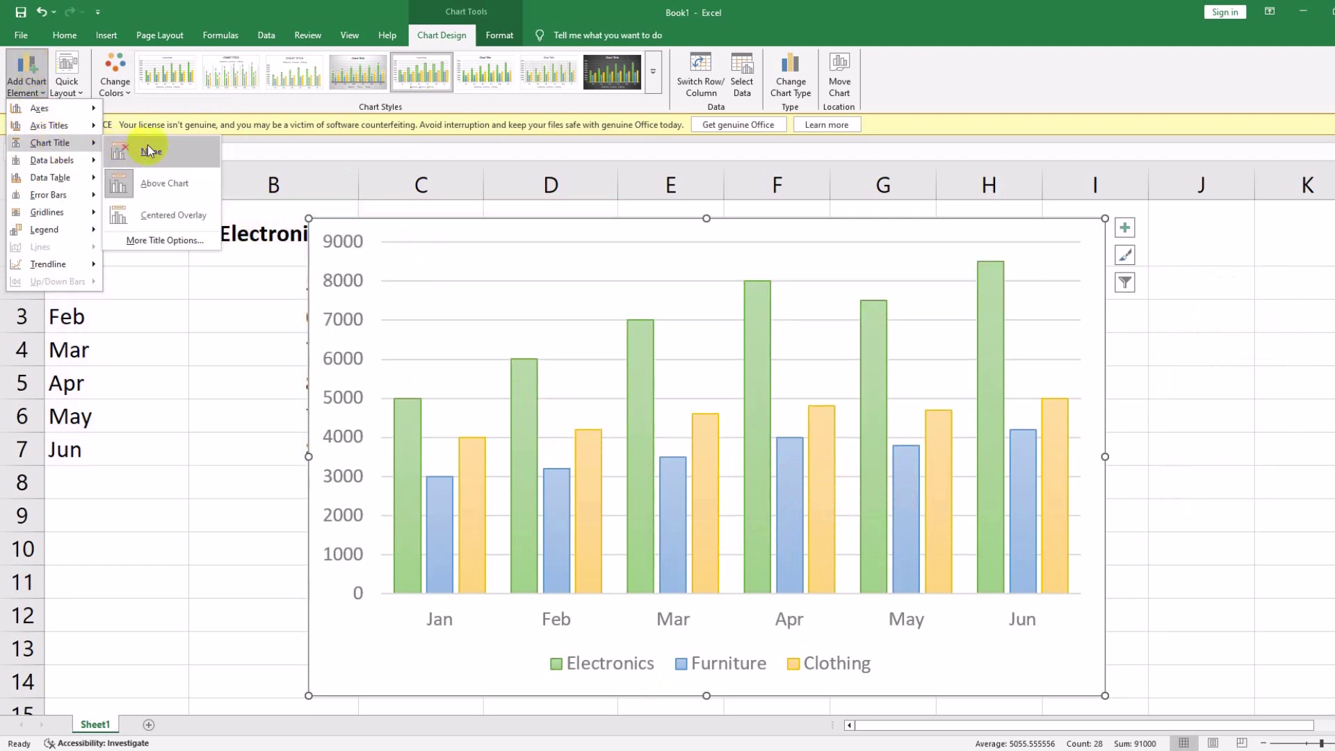
left_click(153, 183)
triple_click(666, 252)
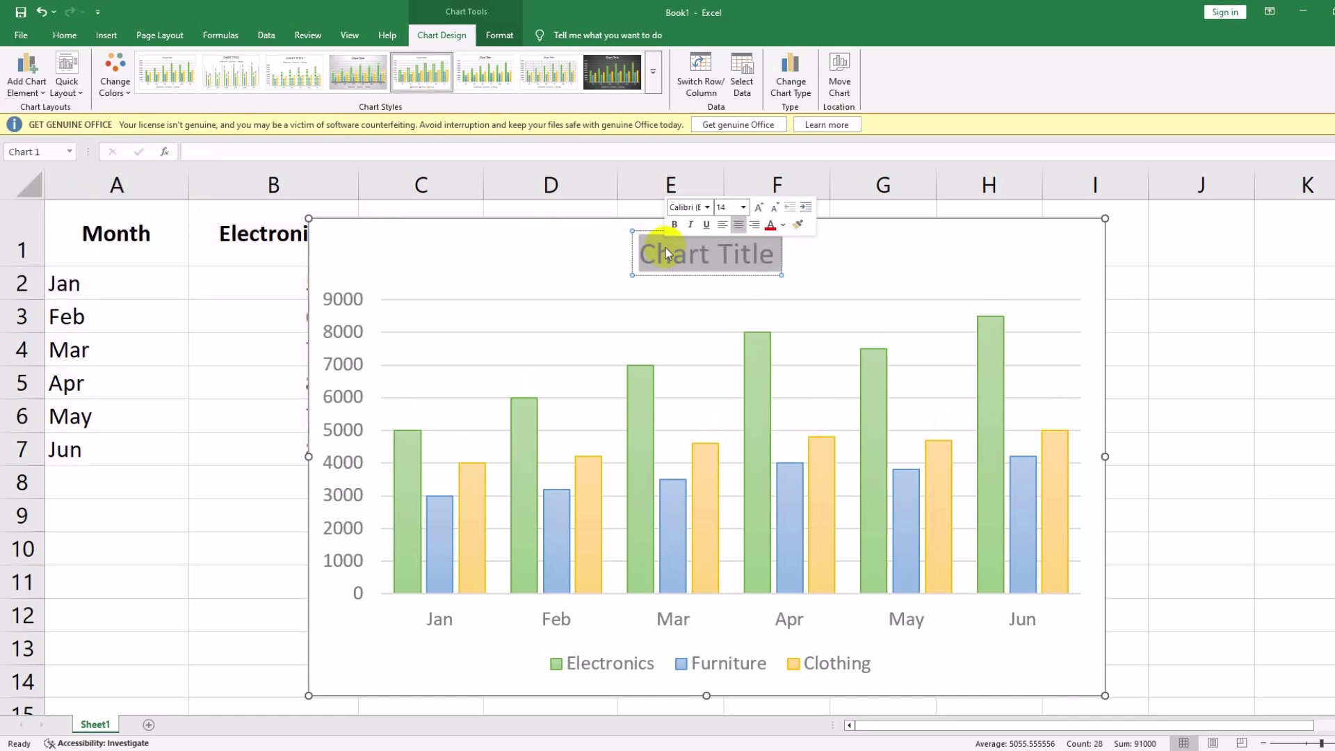
right_click(657, 249)
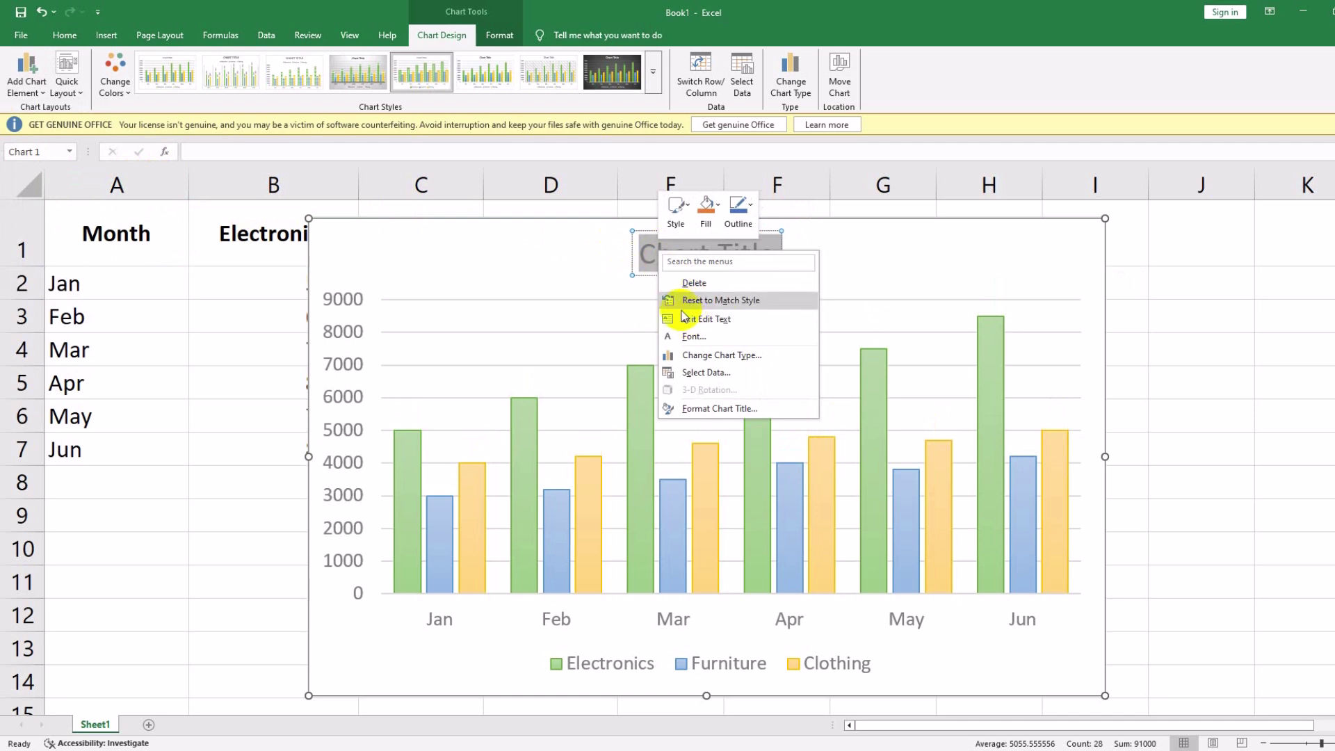
left_click(644, 252)
double_click(644, 258)
left_click(635, 253)
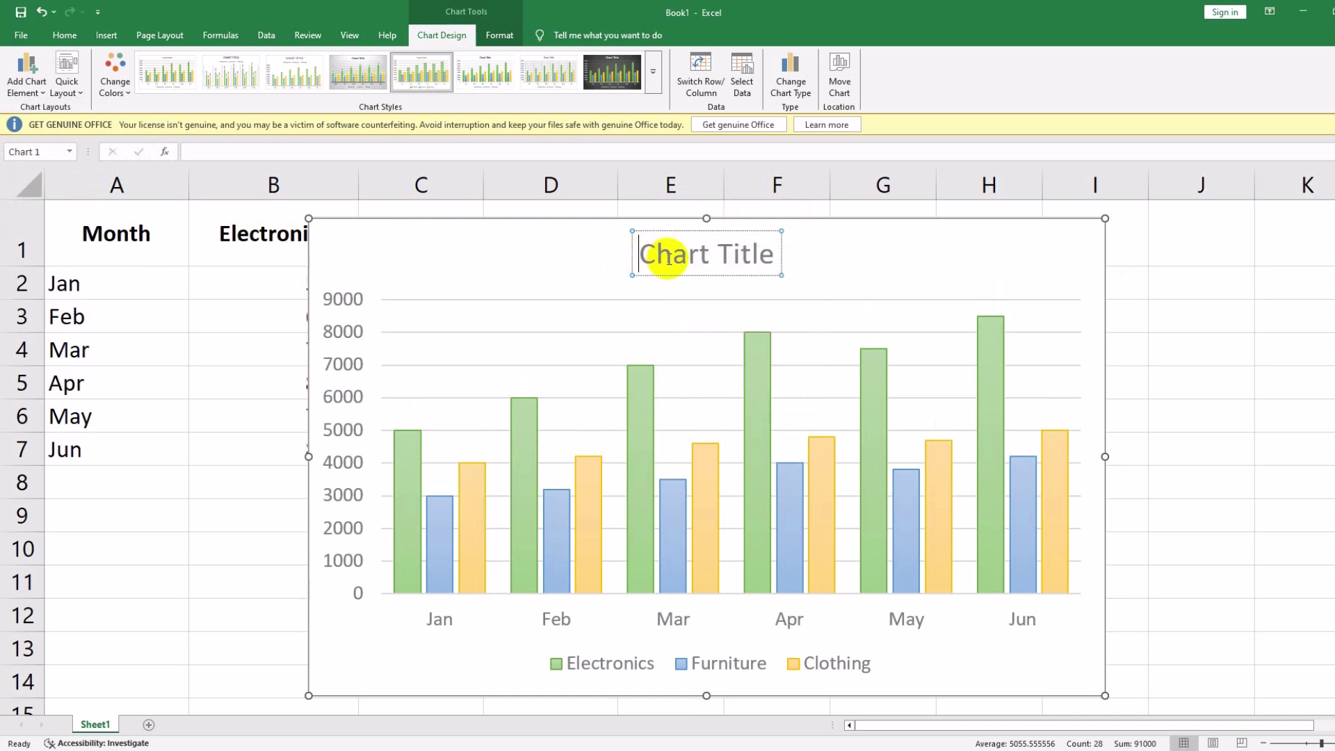
triple_click(670, 256)
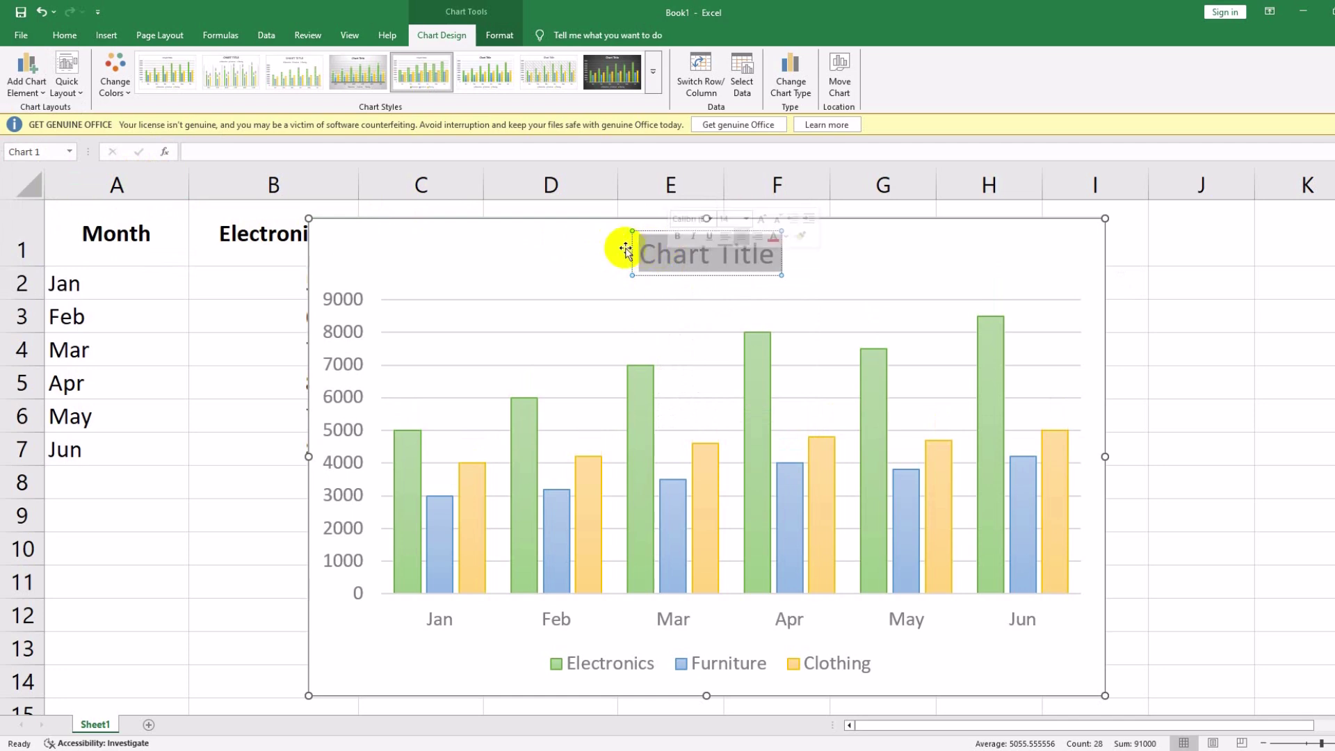
type("Monthly Sales Performance")
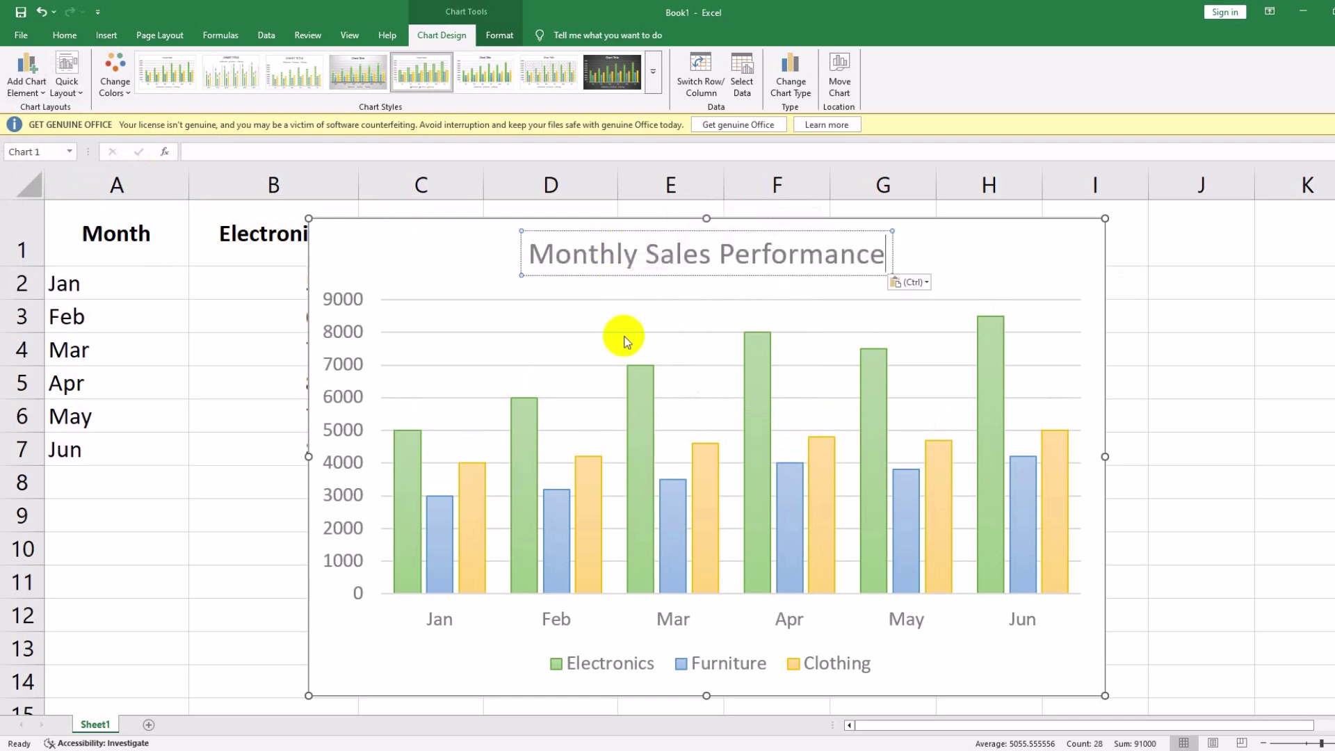
left_click(681, 310)
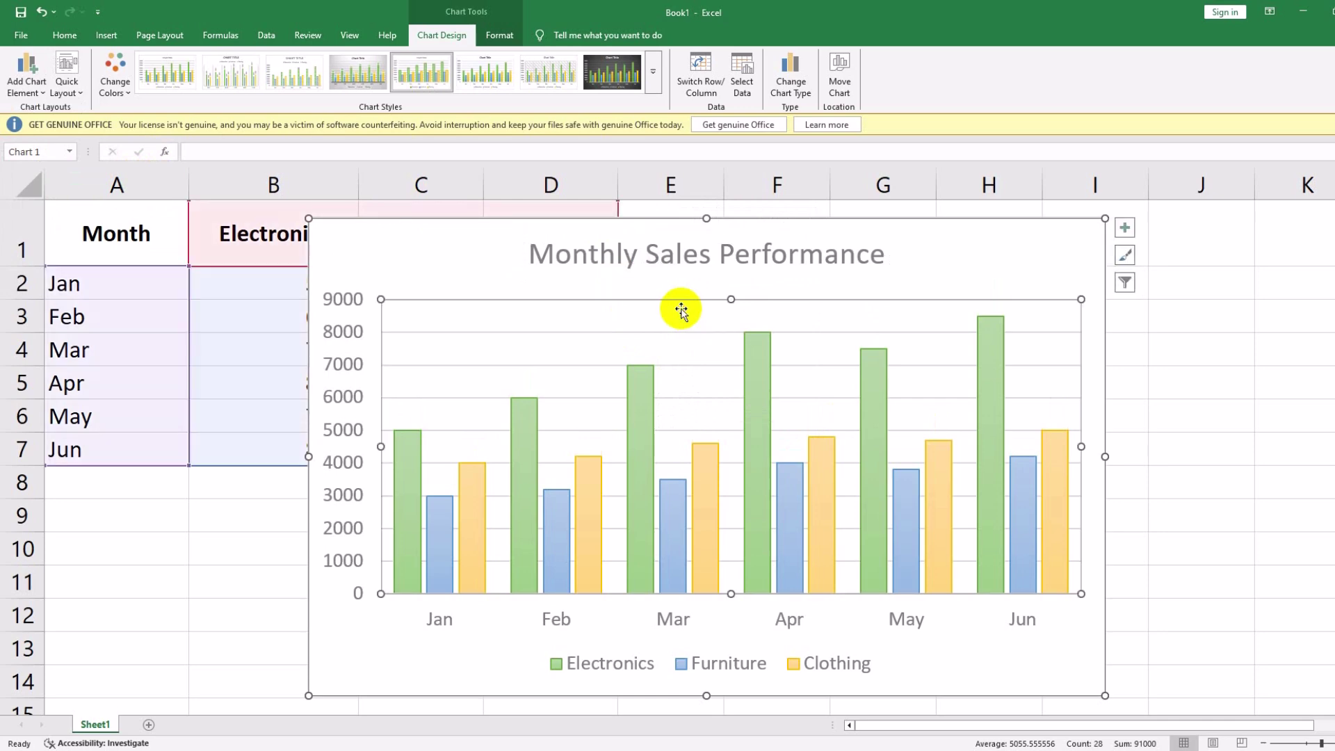
left_click(670, 272)
left_click(666, 306)
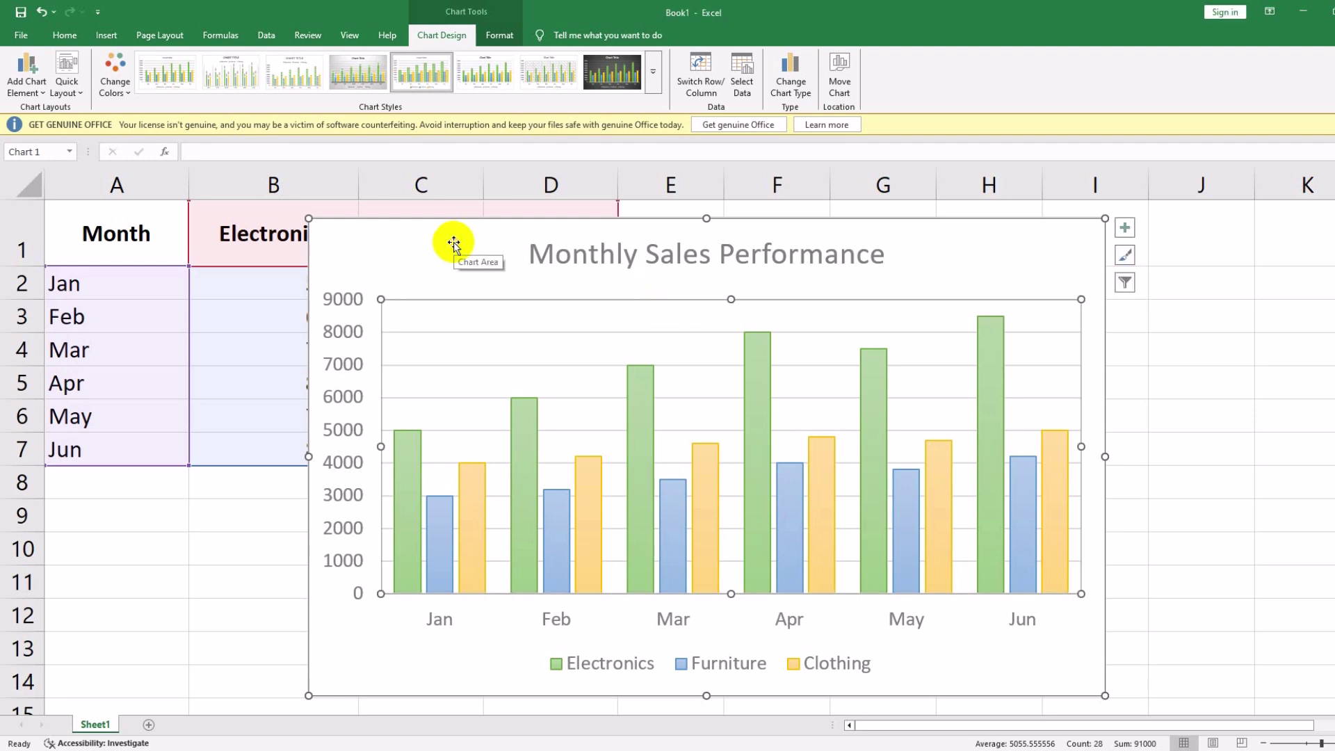
Step: Add data labels to all chart columns in the Outside End position
left_click(19, 67)
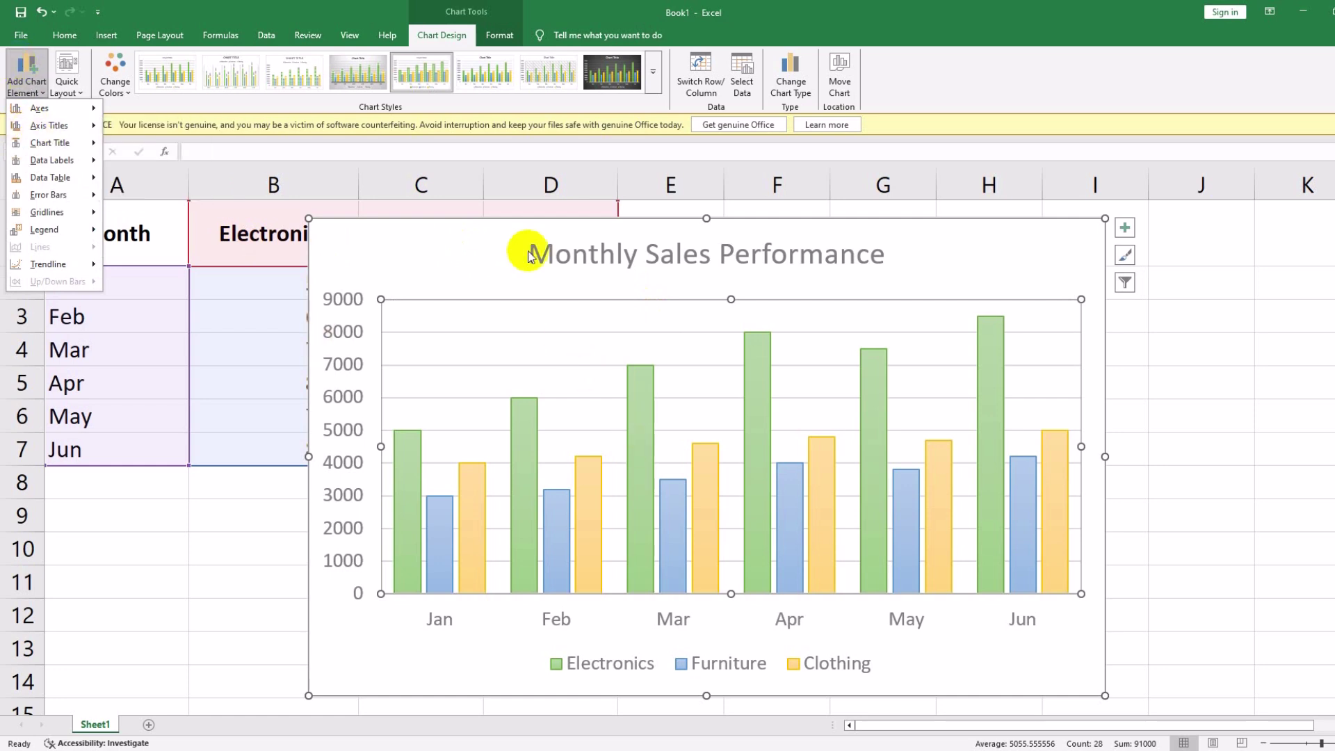
key("Escape")
left_click(19, 68)
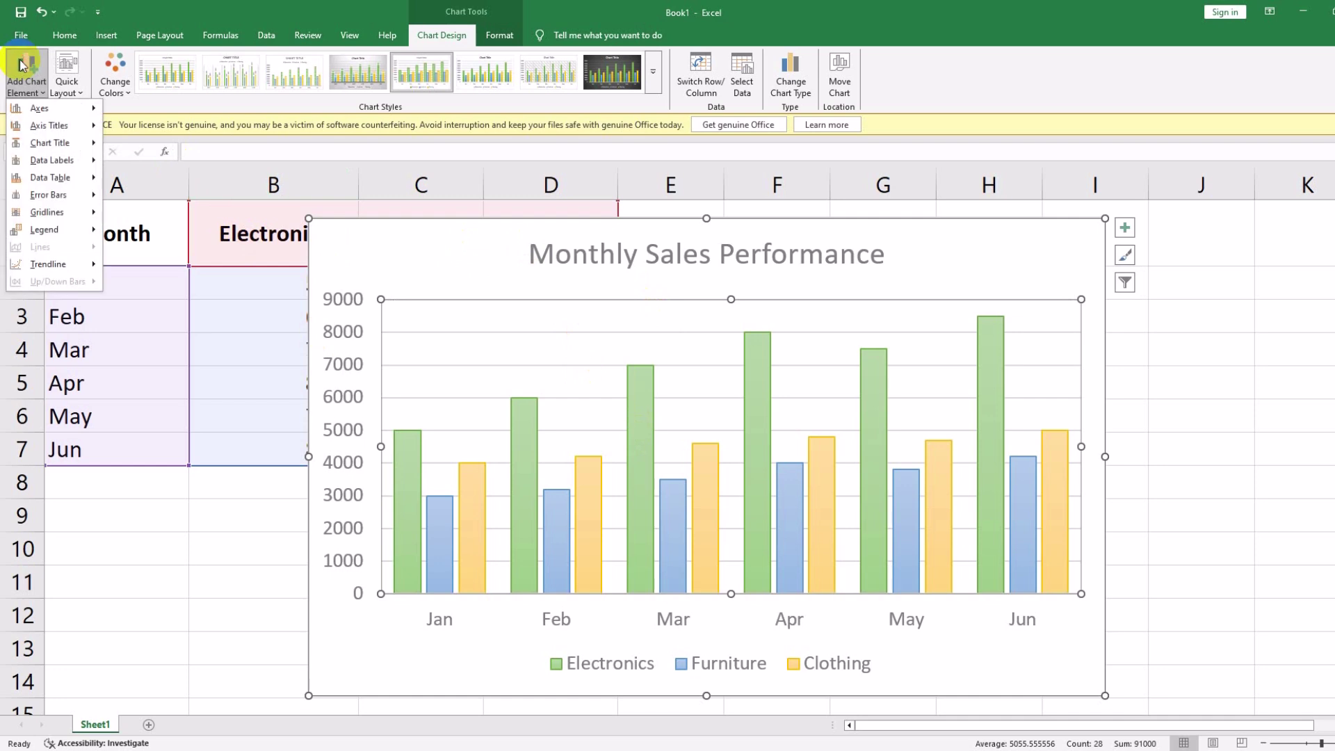
mouse_move(64, 162)
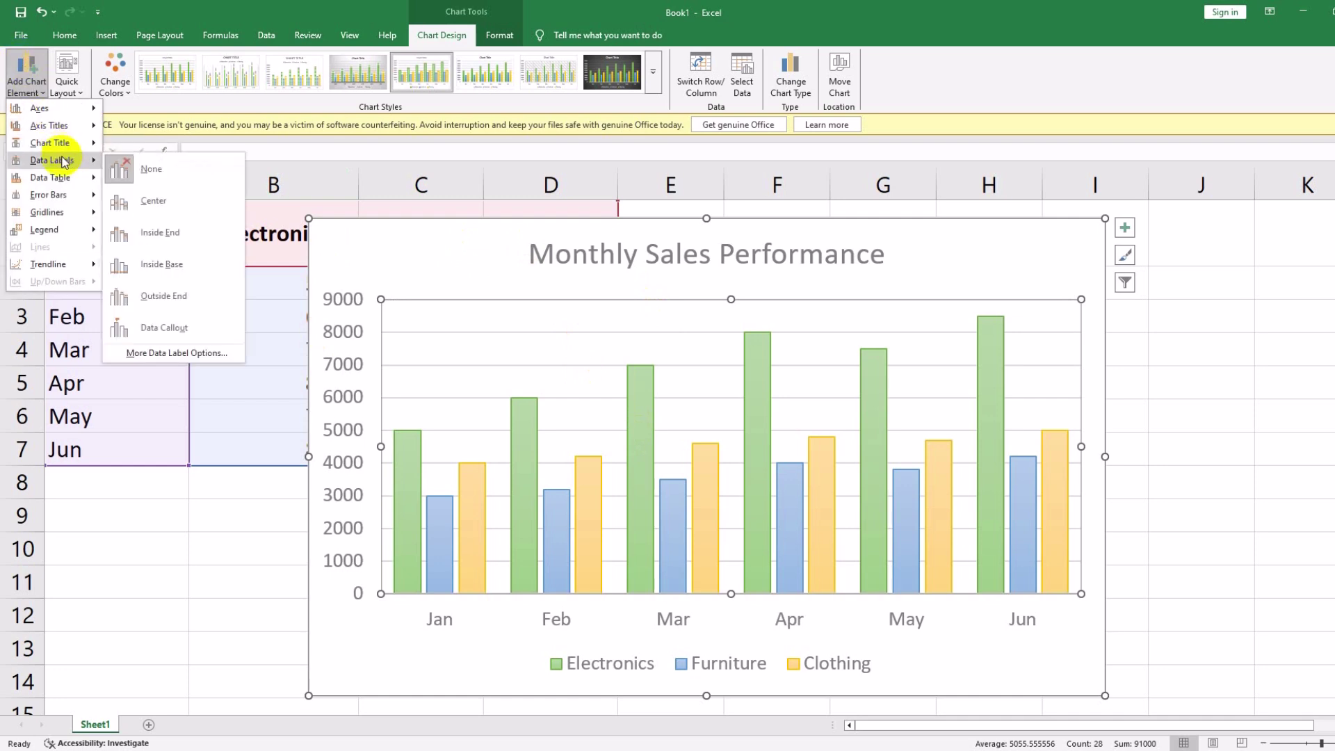
left_click(156, 299)
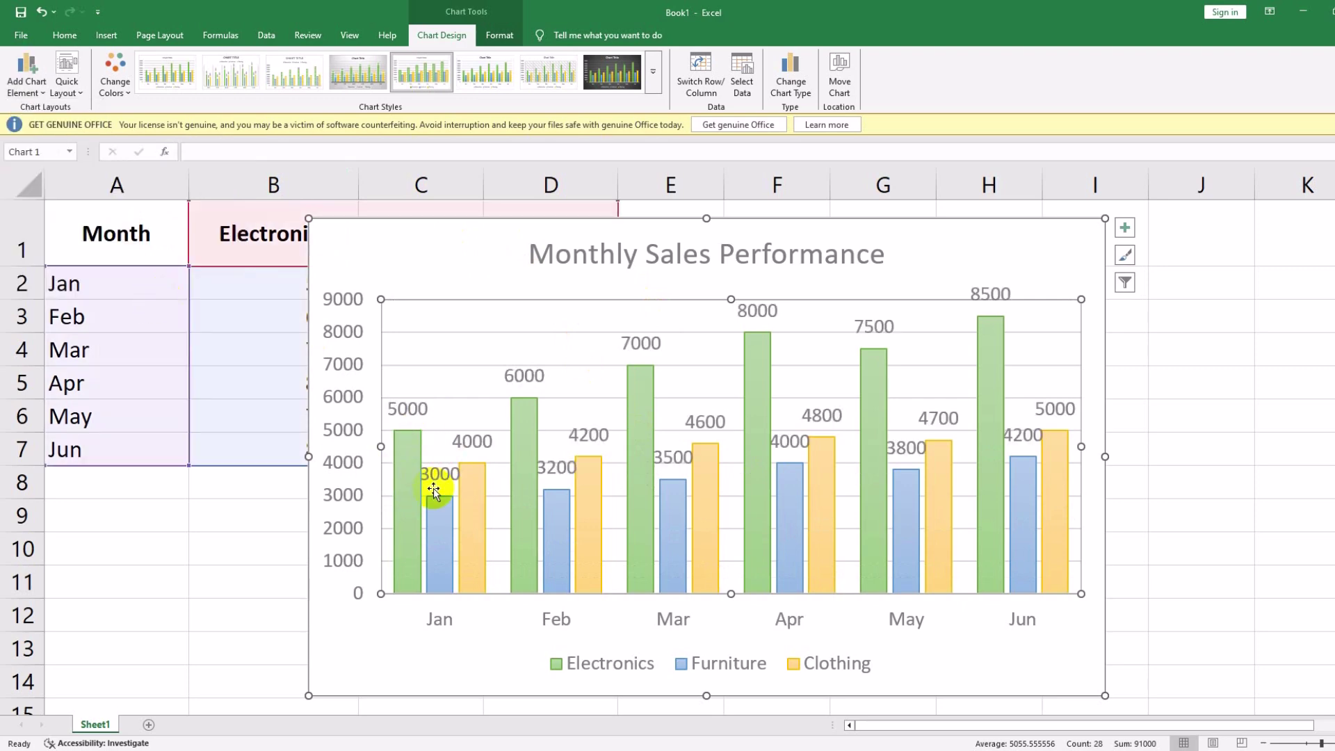
Step: Move the chart legend to the lower-right corner of the chart area
double_click(605, 662)
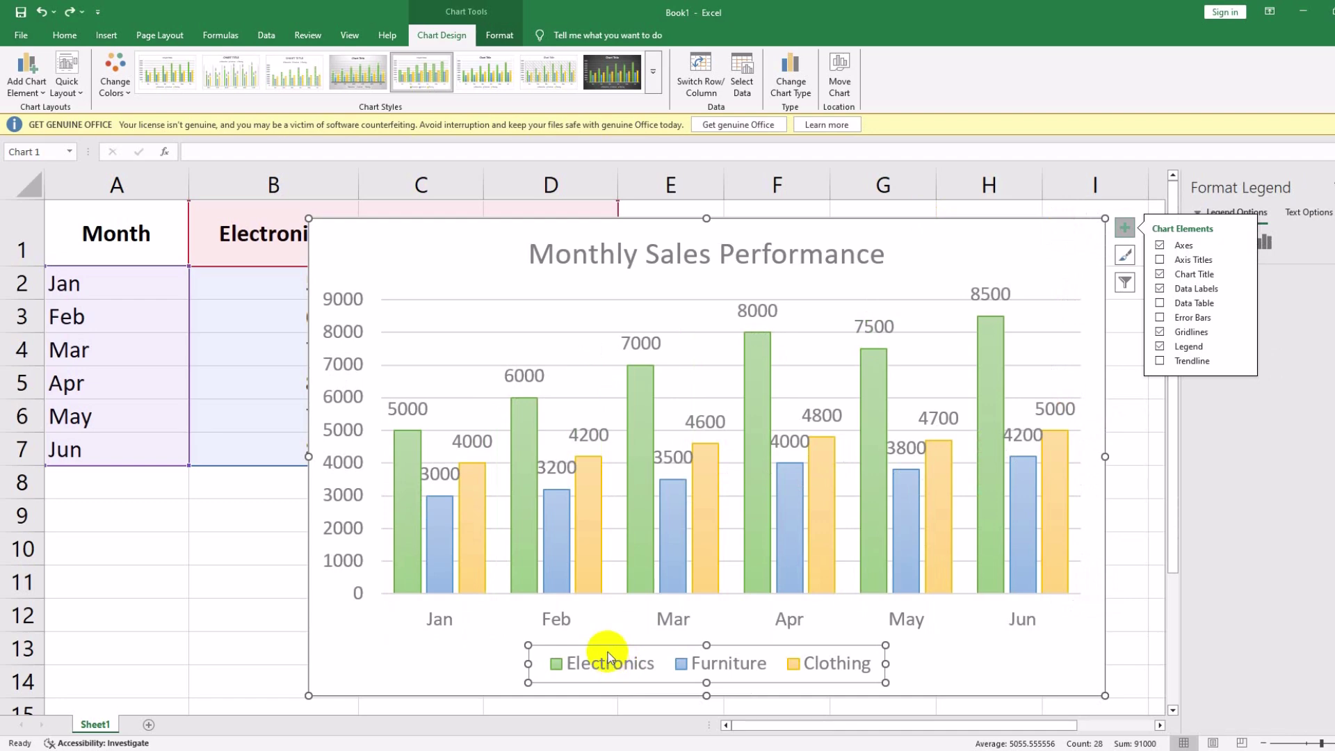
left_click(607, 659)
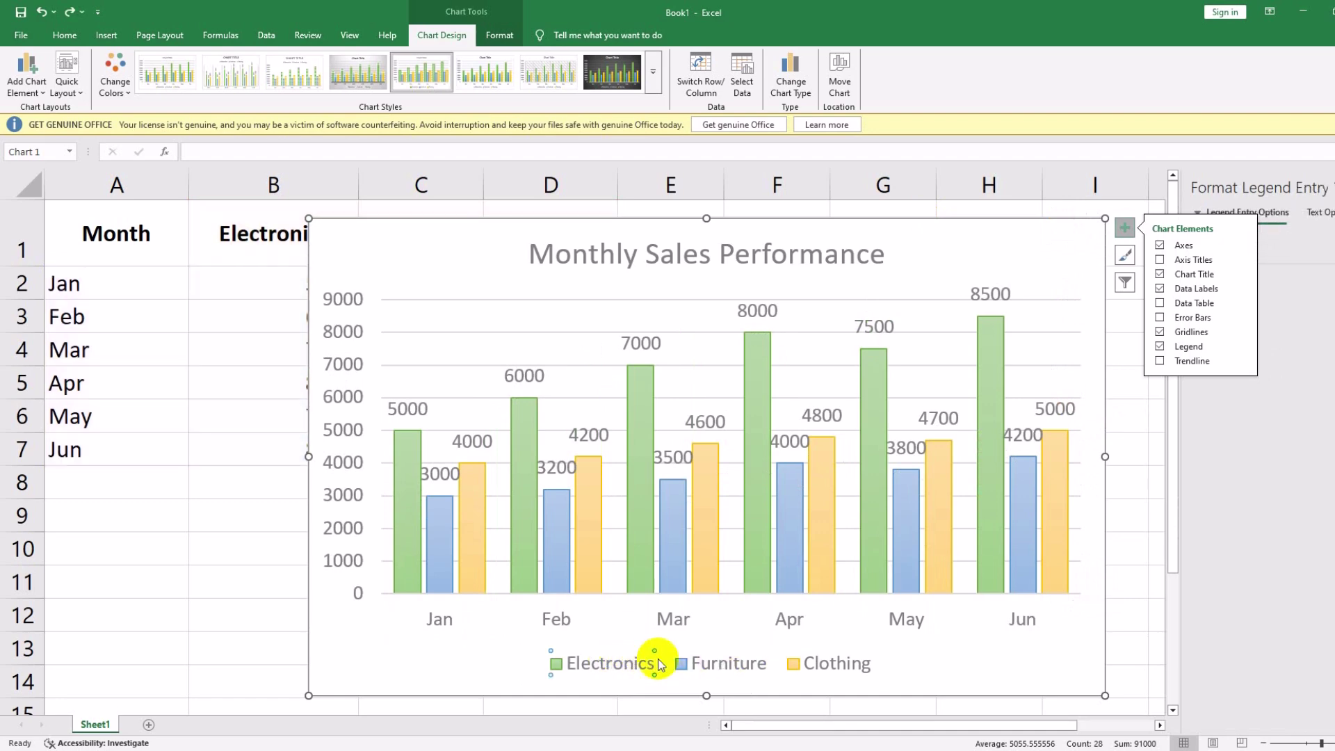
left_click(539, 660)
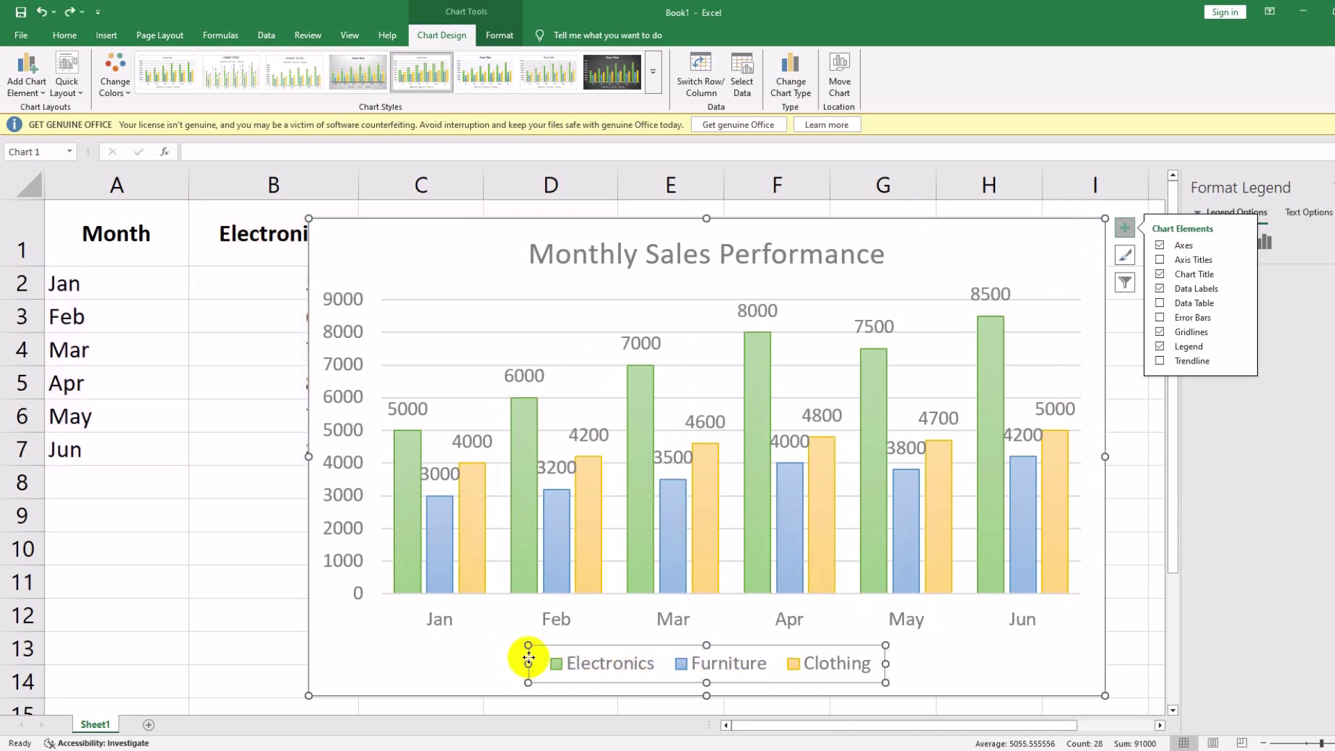
left_click_drag(529, 658, 737, 661)
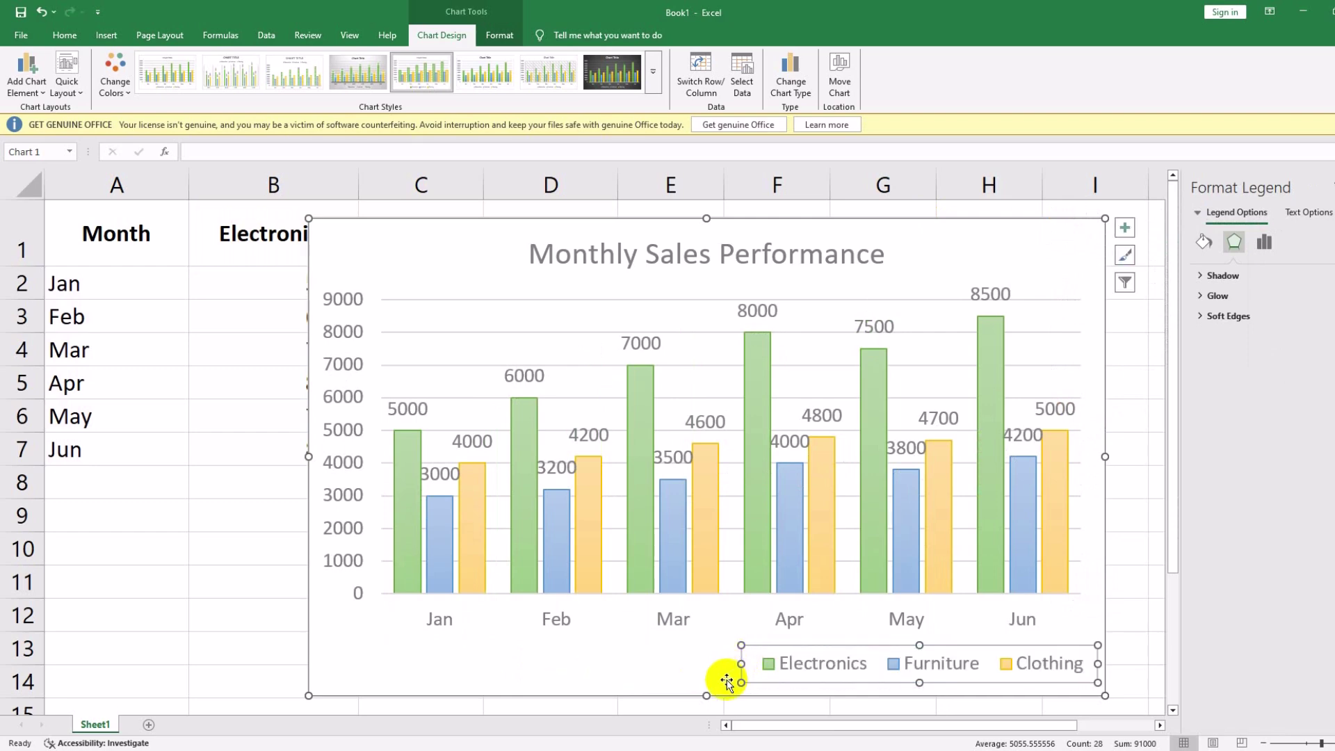
Step: Shrink the chart to uncover the Electronics data column and add a linear trendline to the Electronics series
left_click(308, 499)
left_click(453, 502)
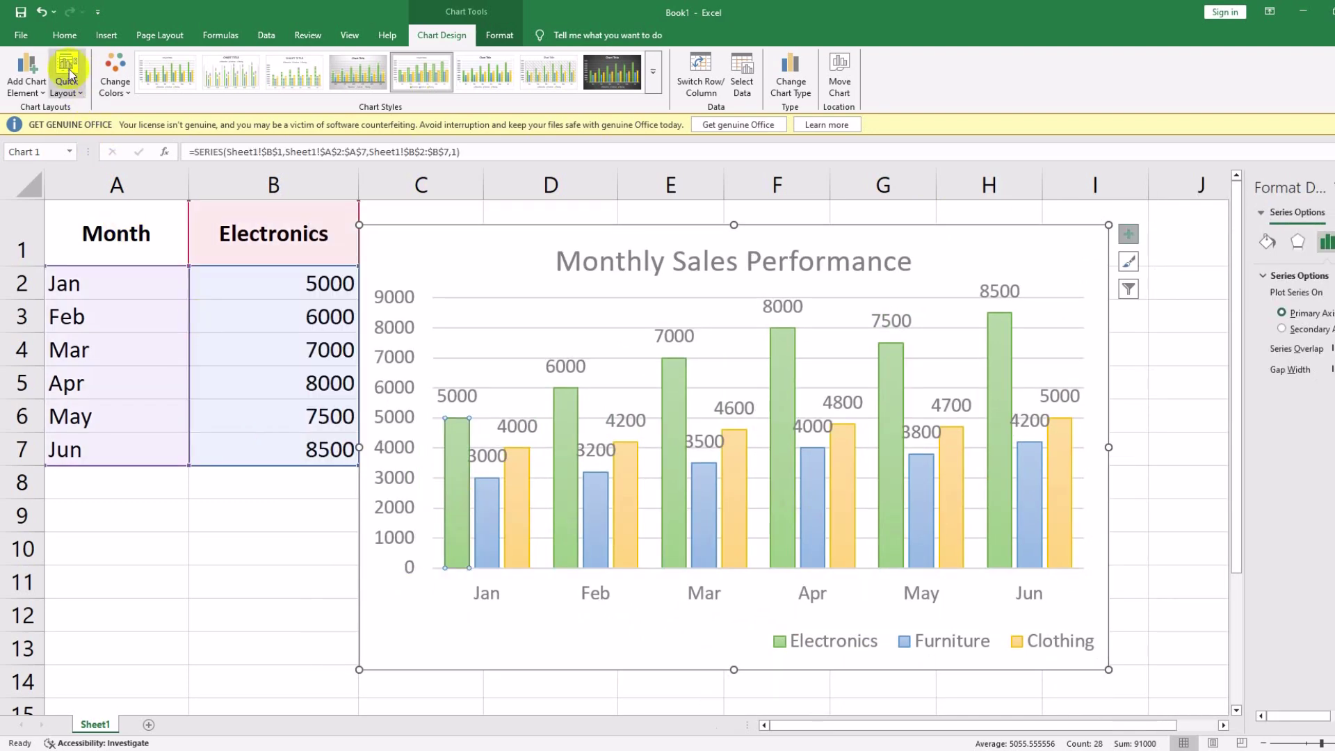
left_click(36, 69)
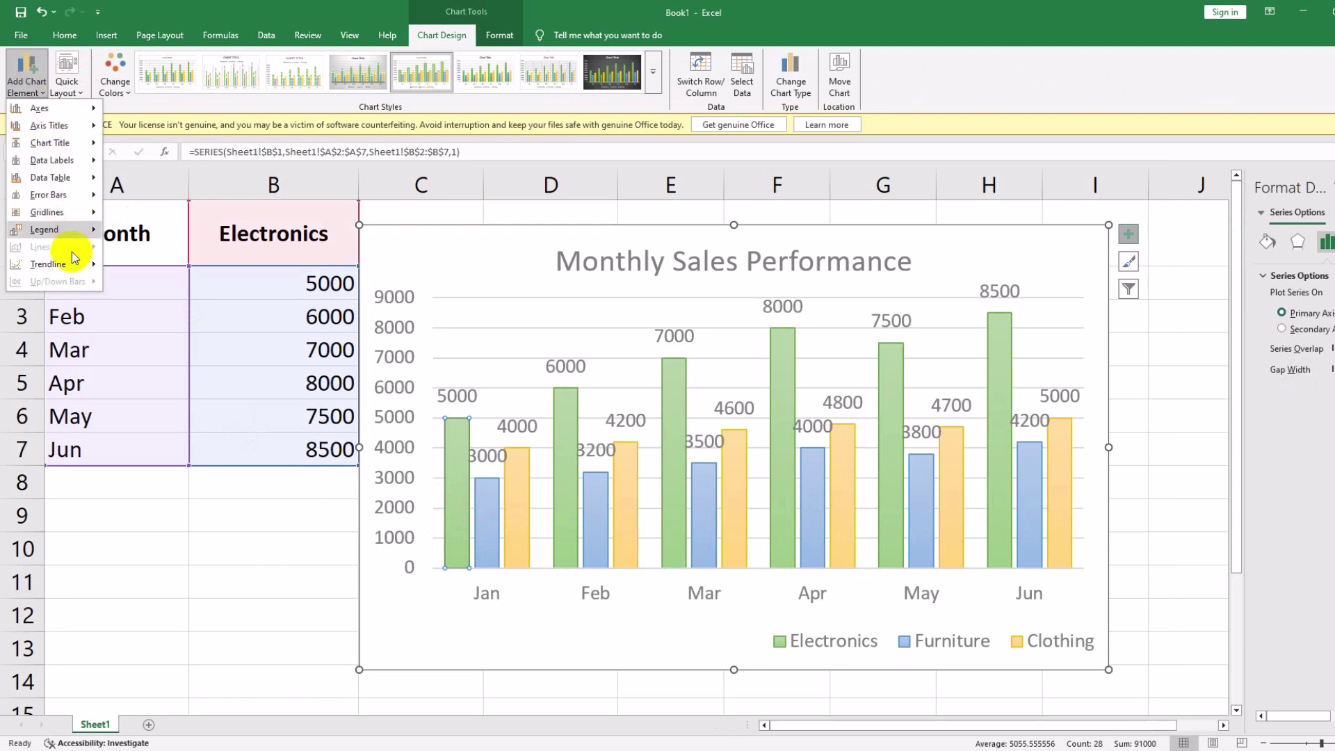
mouse_move(72, 262)
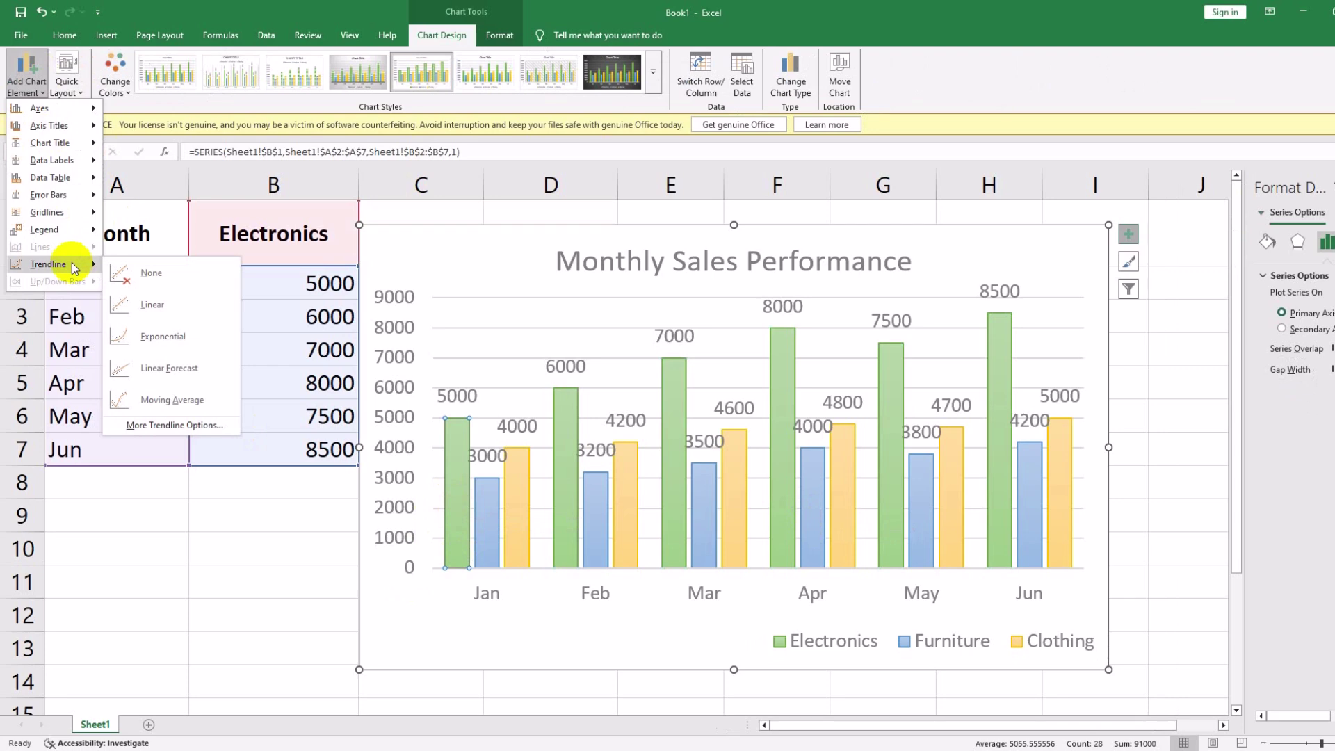
left_click(159, 303)
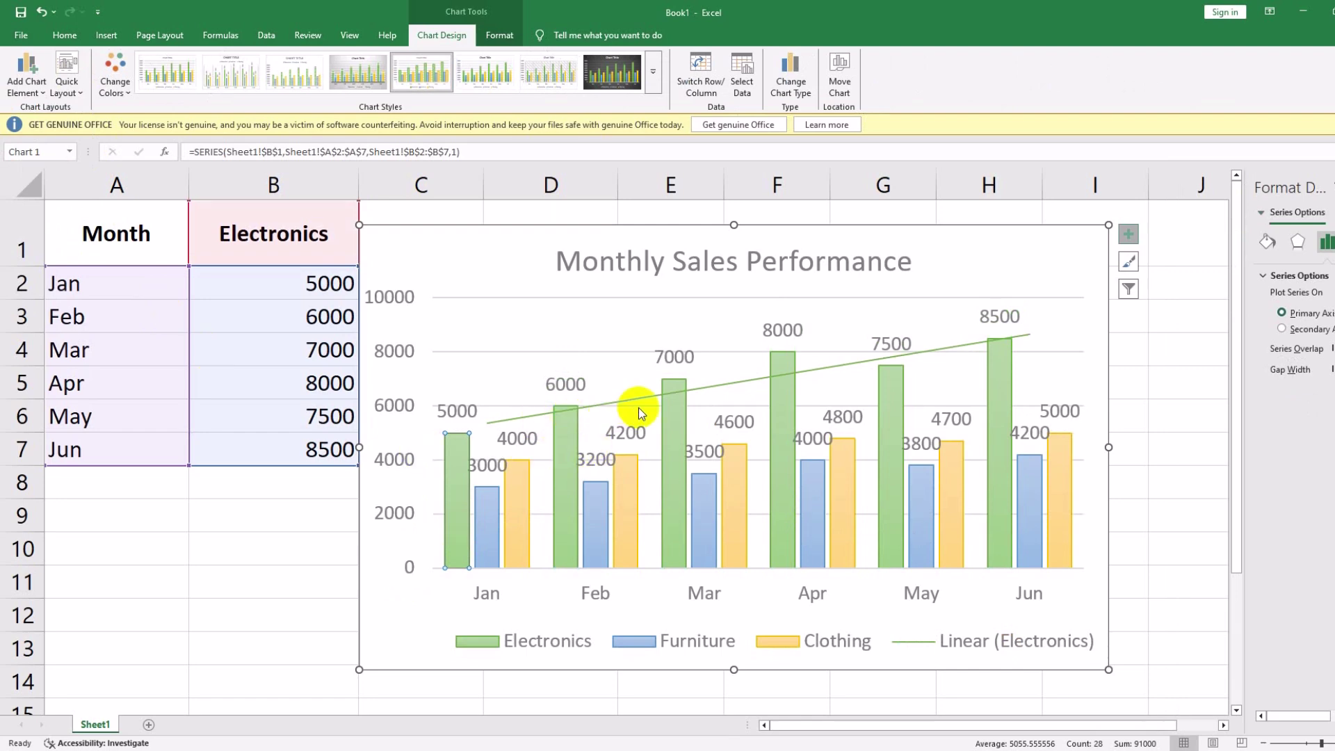
key("Up")
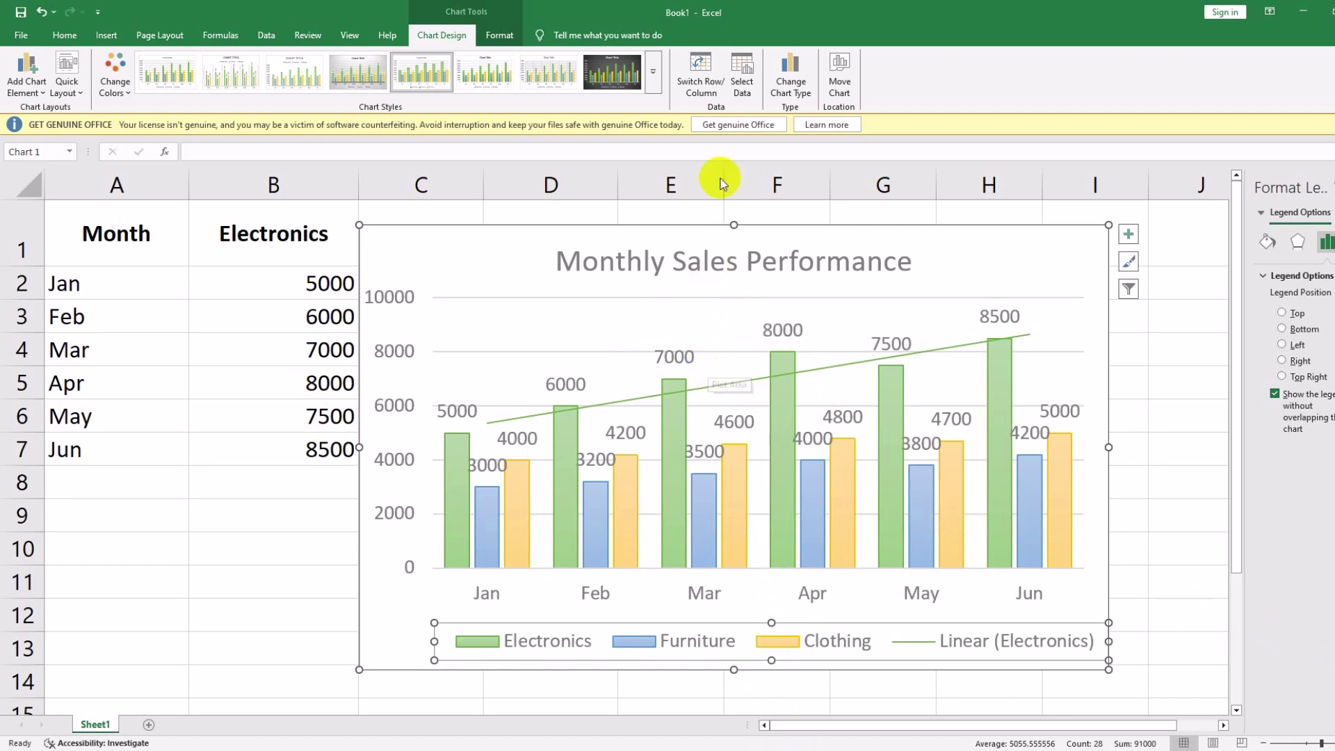
Step: Change the chart type to a basic Line chart, using the layout with months along the horizontal axis
left_click(795, 67)
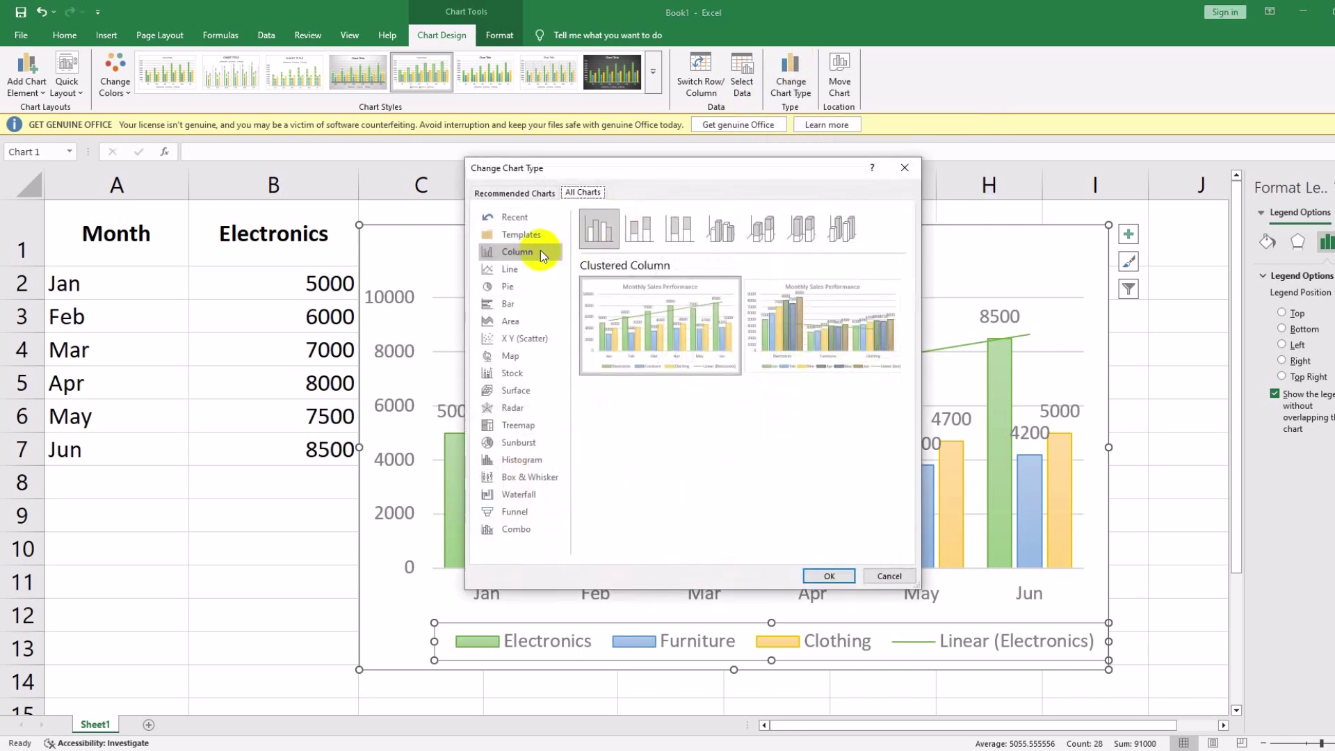
left_click(522, 269)
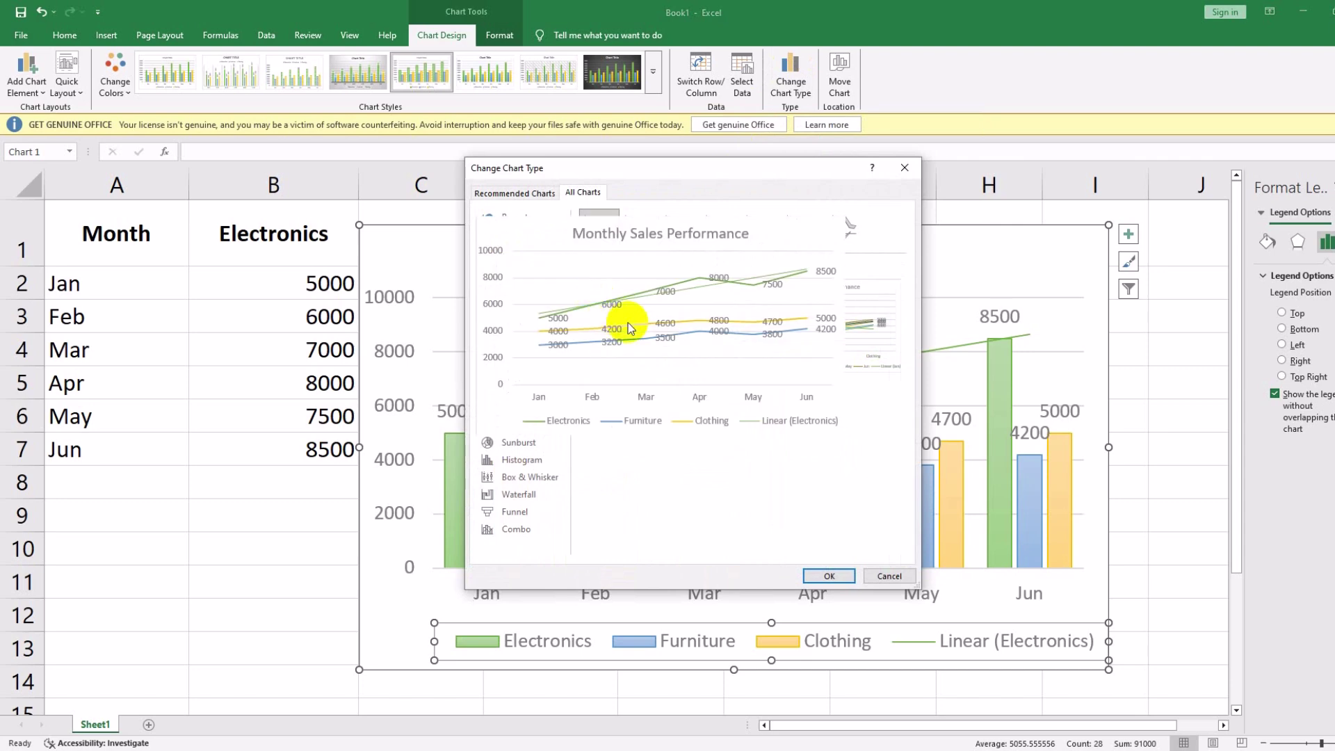
mouse_move(679, 331)
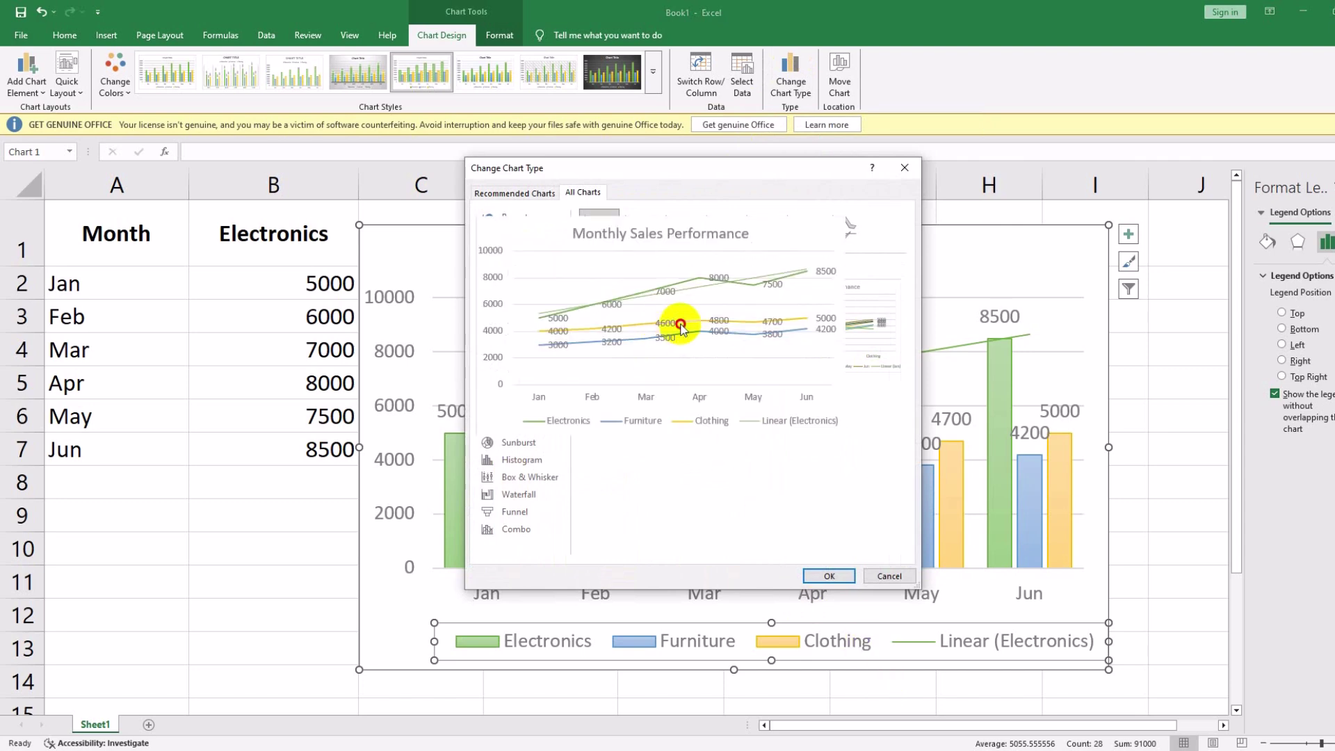
mouse_move(801, 349)
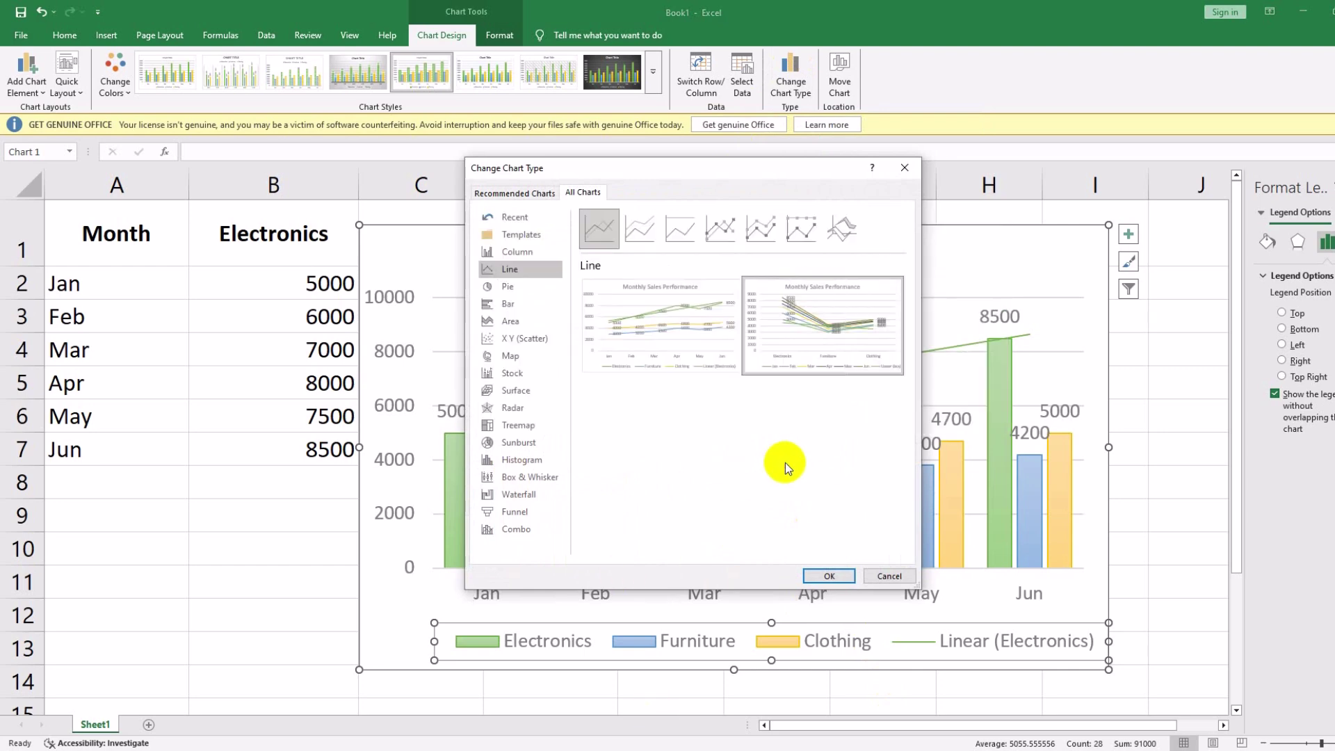
left_click(662, 336)
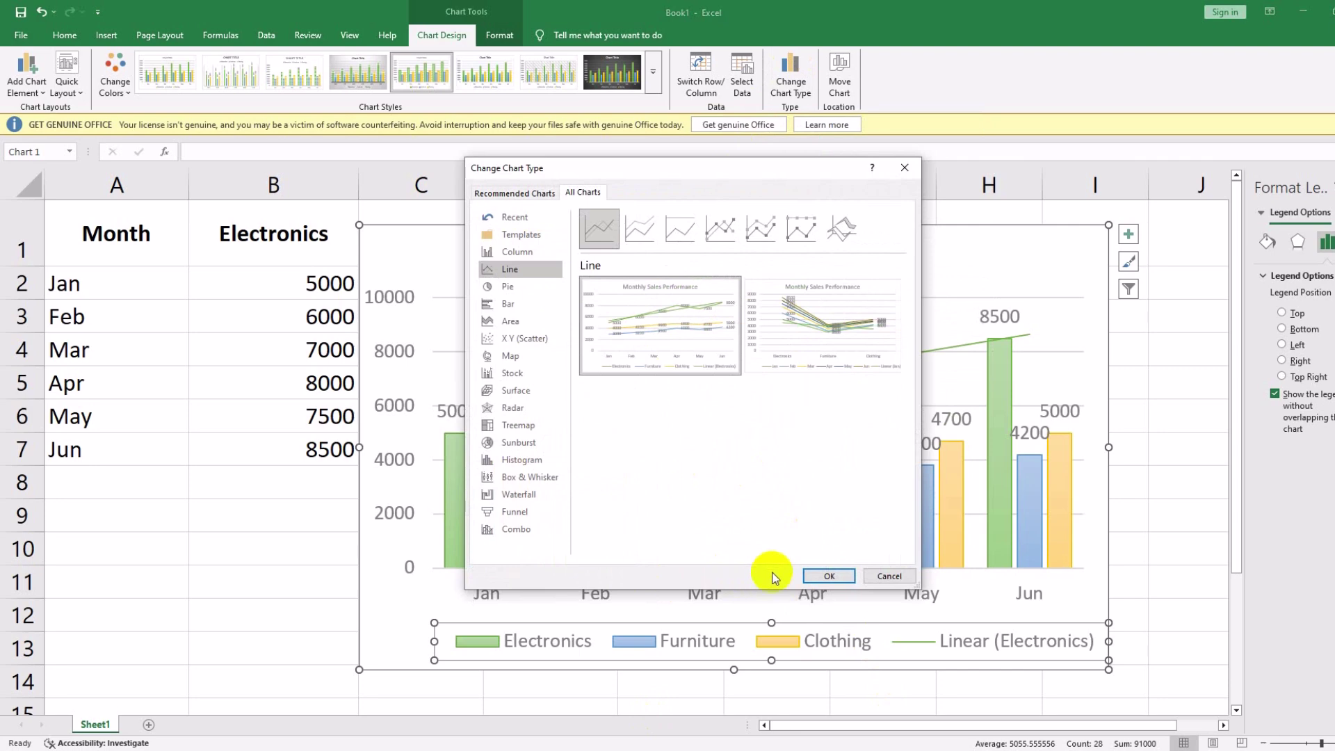
left_click(828, 575)
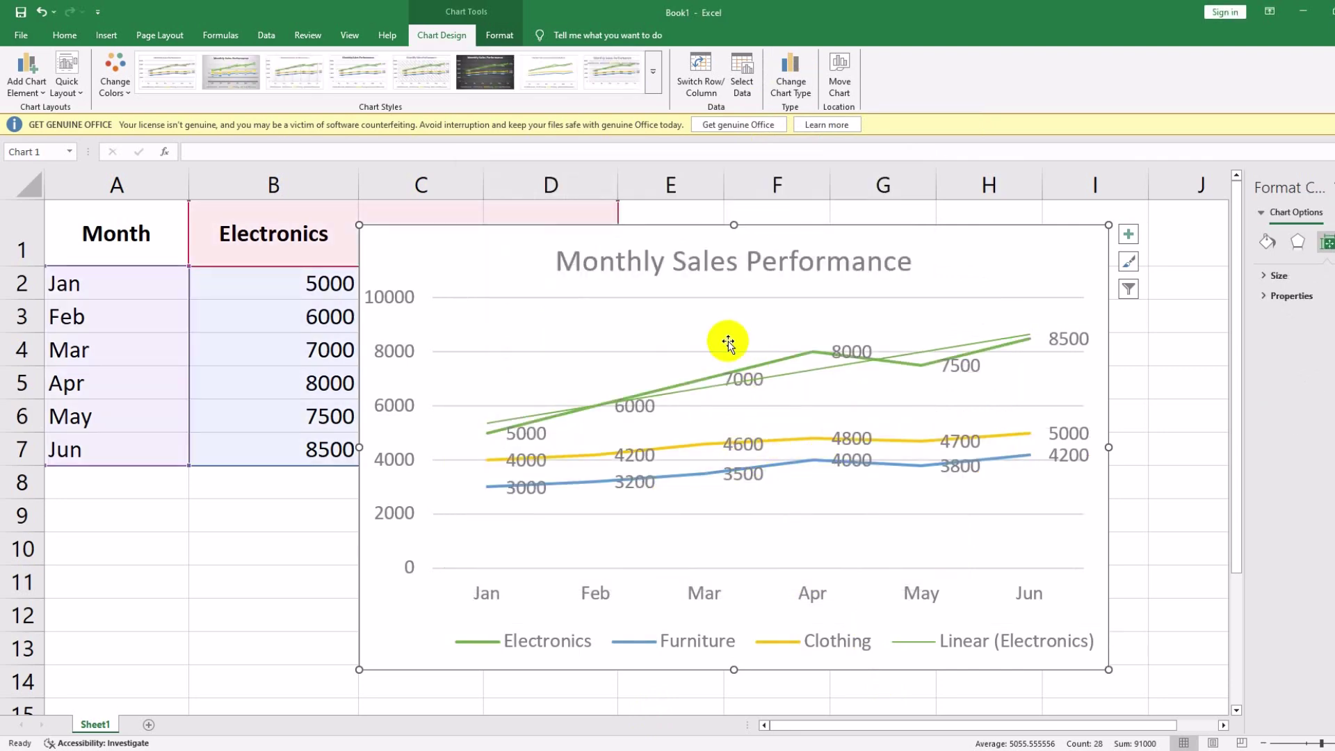
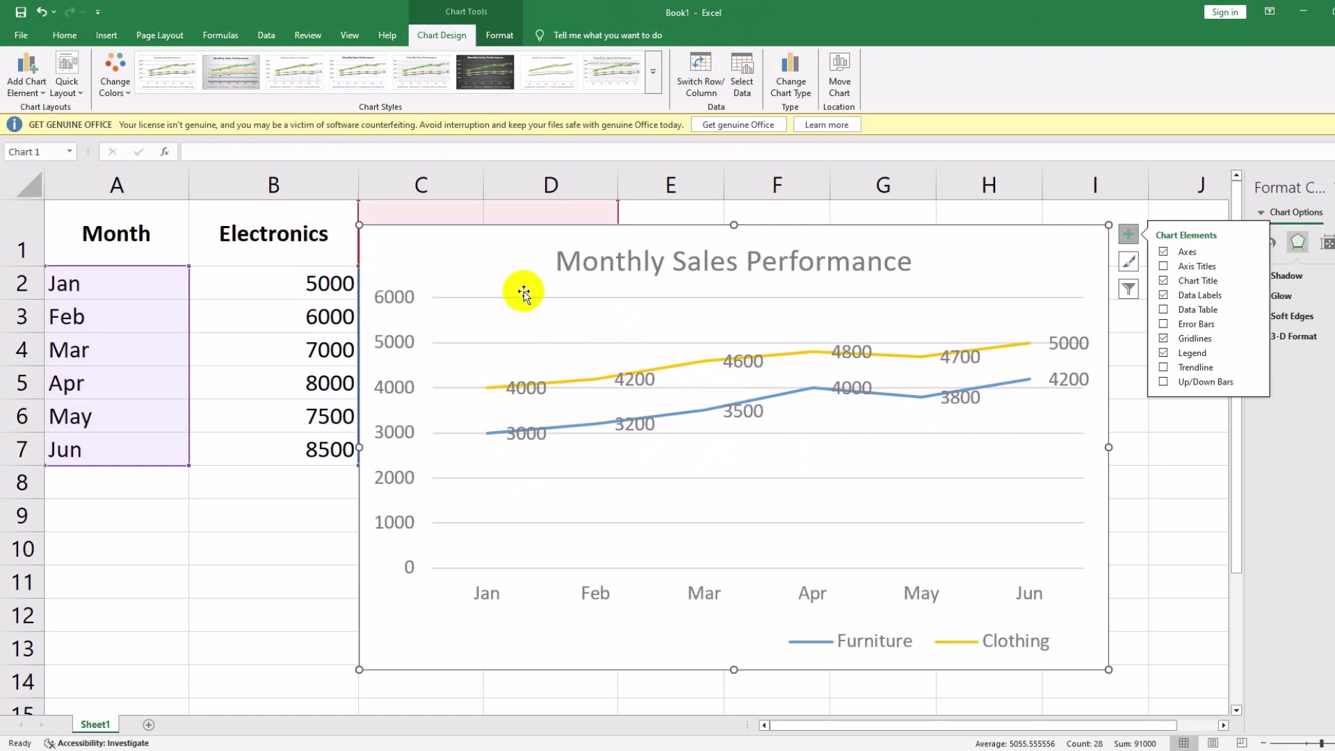
left_click(832, 530)
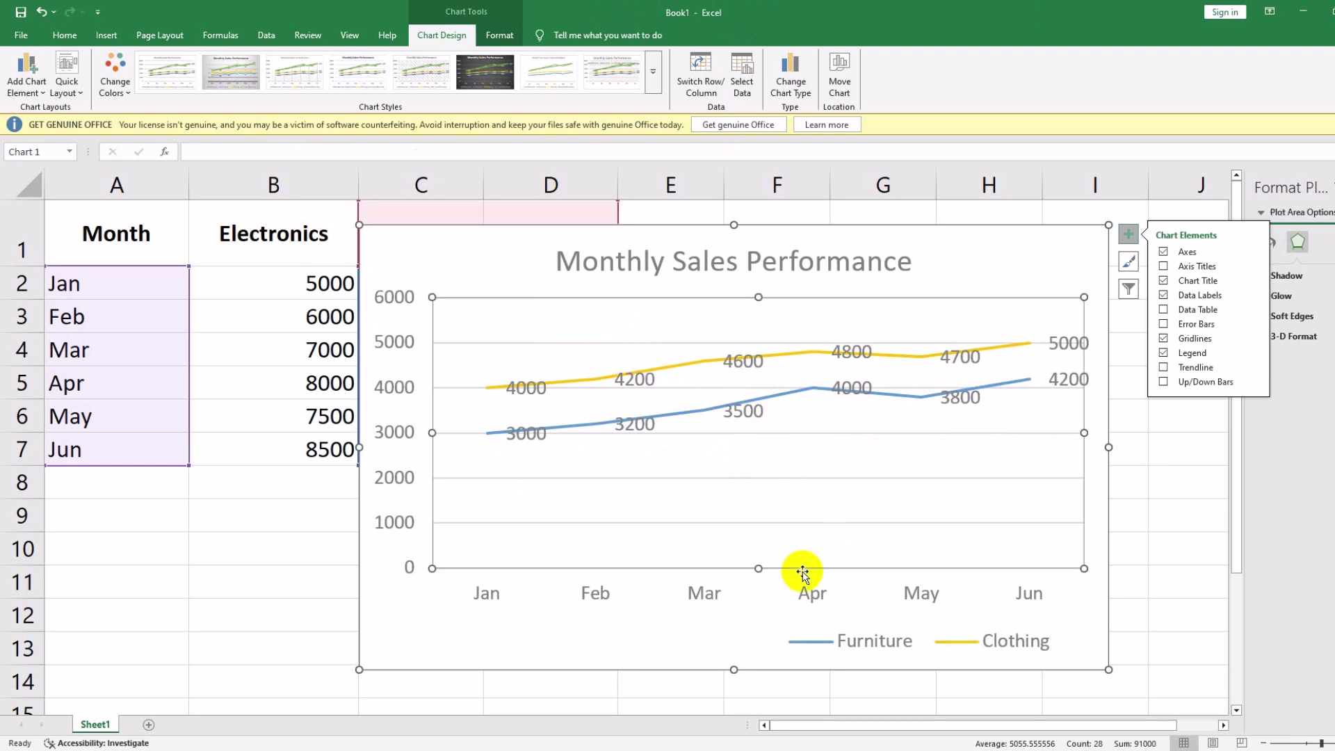
left_click(1043, 640)
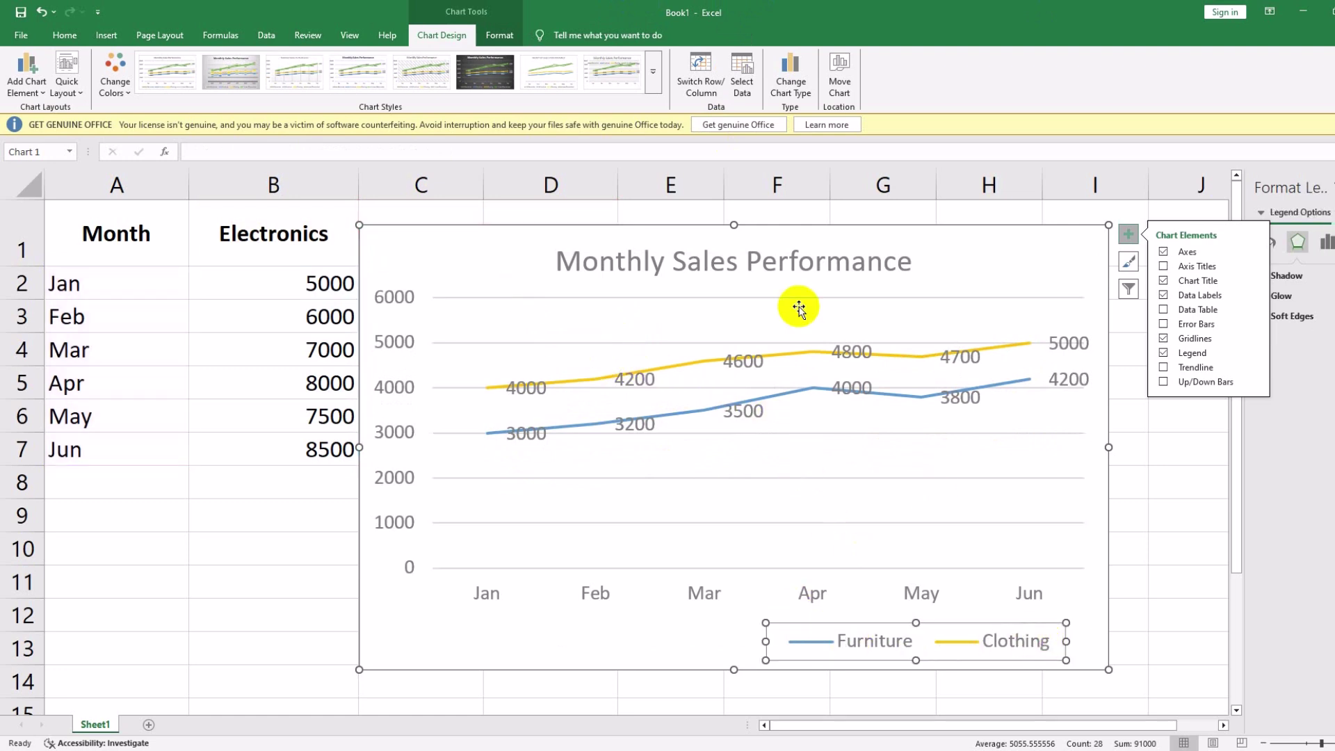
left_click(742, 450)
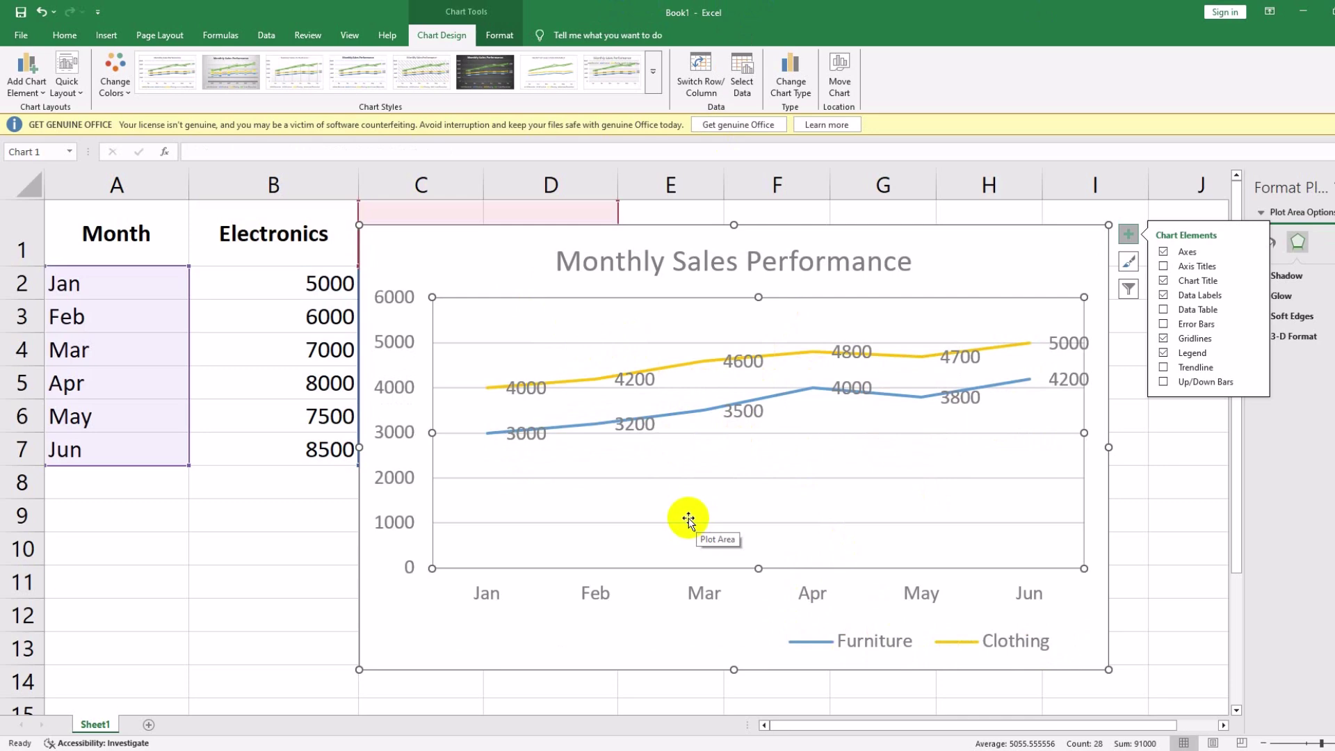
left_click(857, 640)
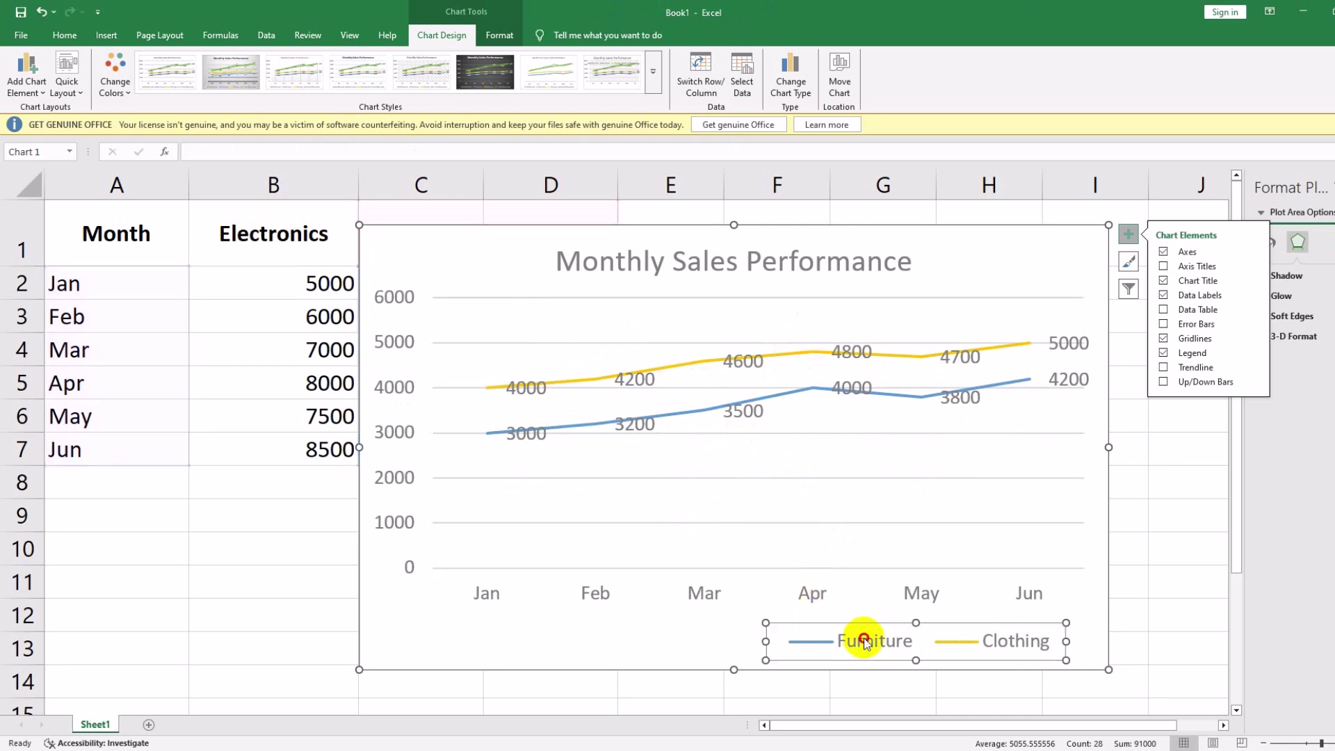
left_click(834, 641)
left_click(872, 636)
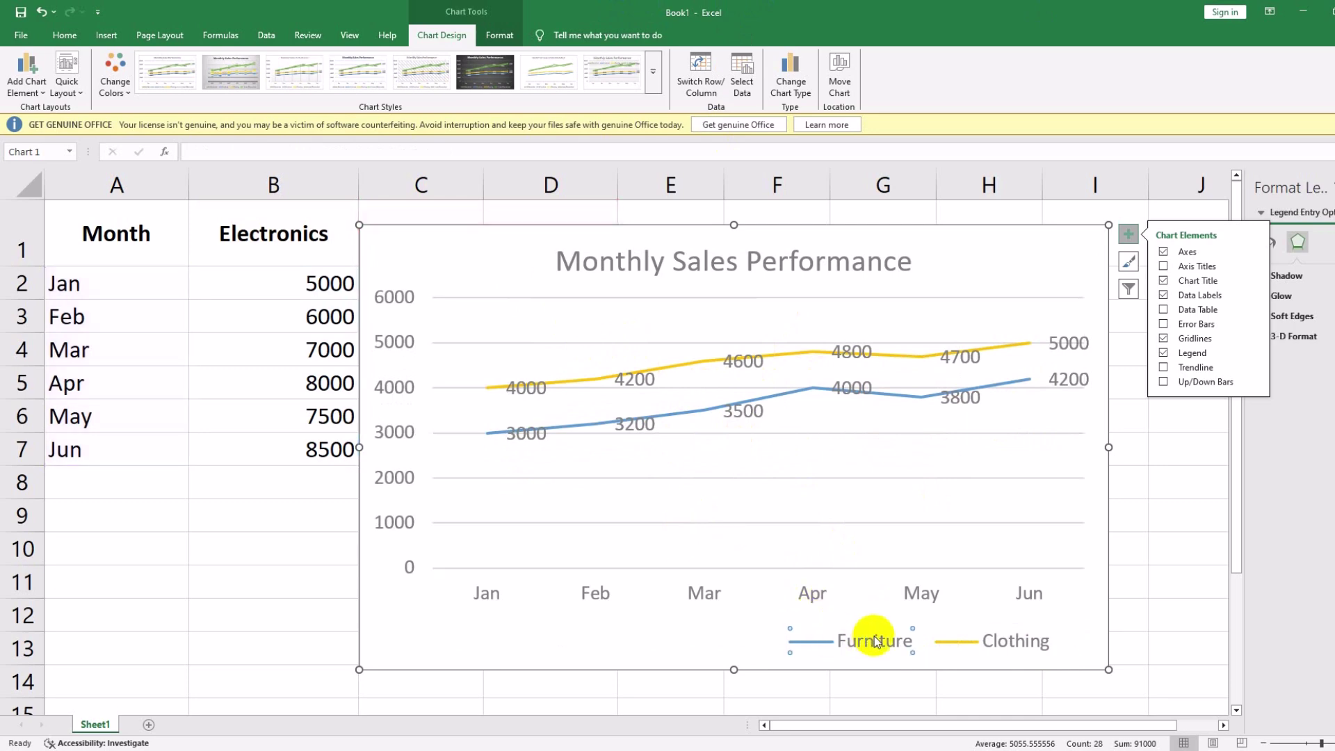
left_click(736, 630)
left_click(834, 639)
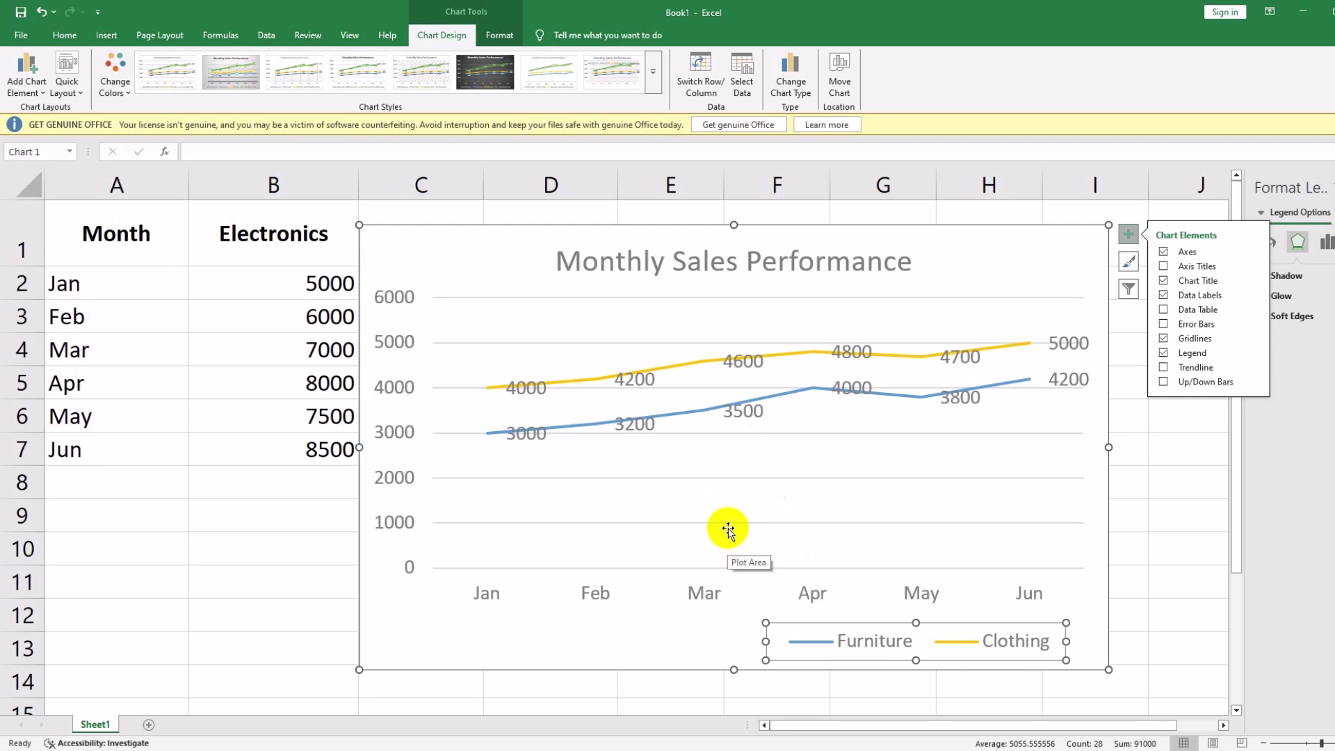
Step: Add a primary horizontal axis title and replace its text with "MONTHS"
left_click(615, 589)
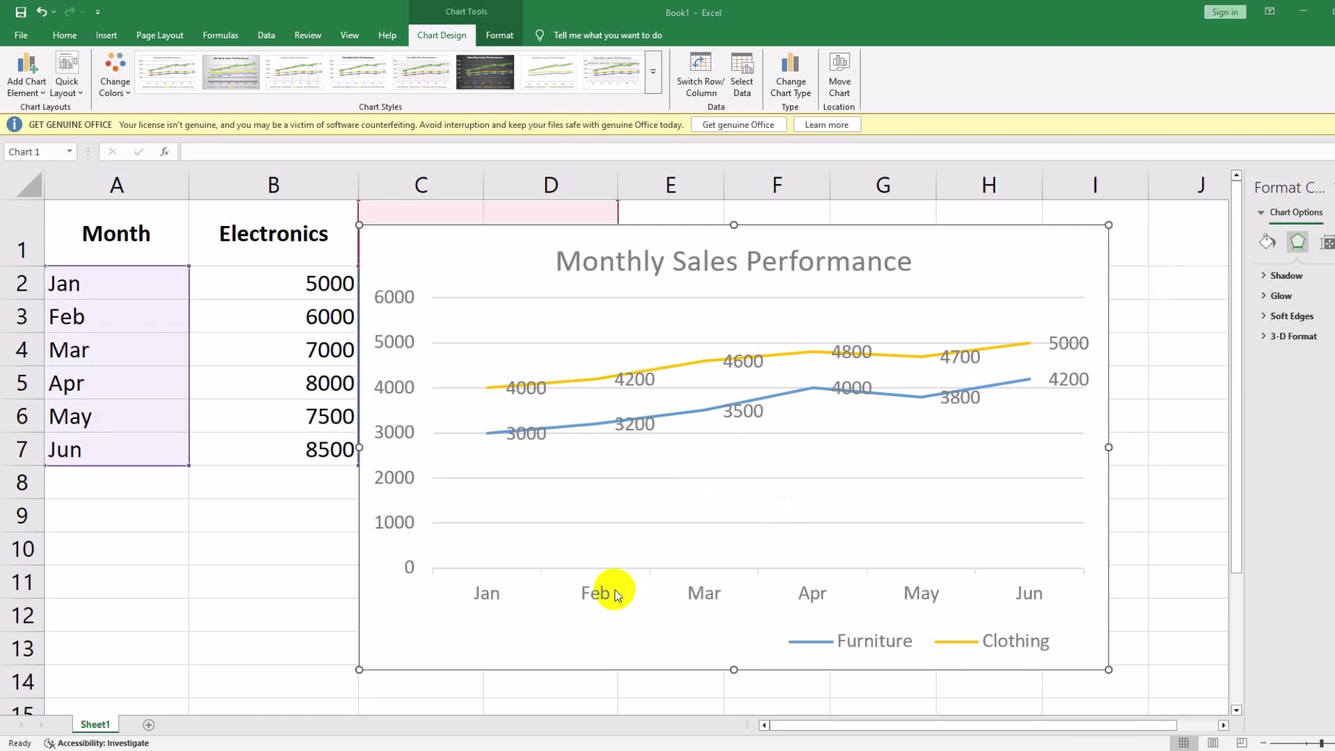
left_click(502, 591)
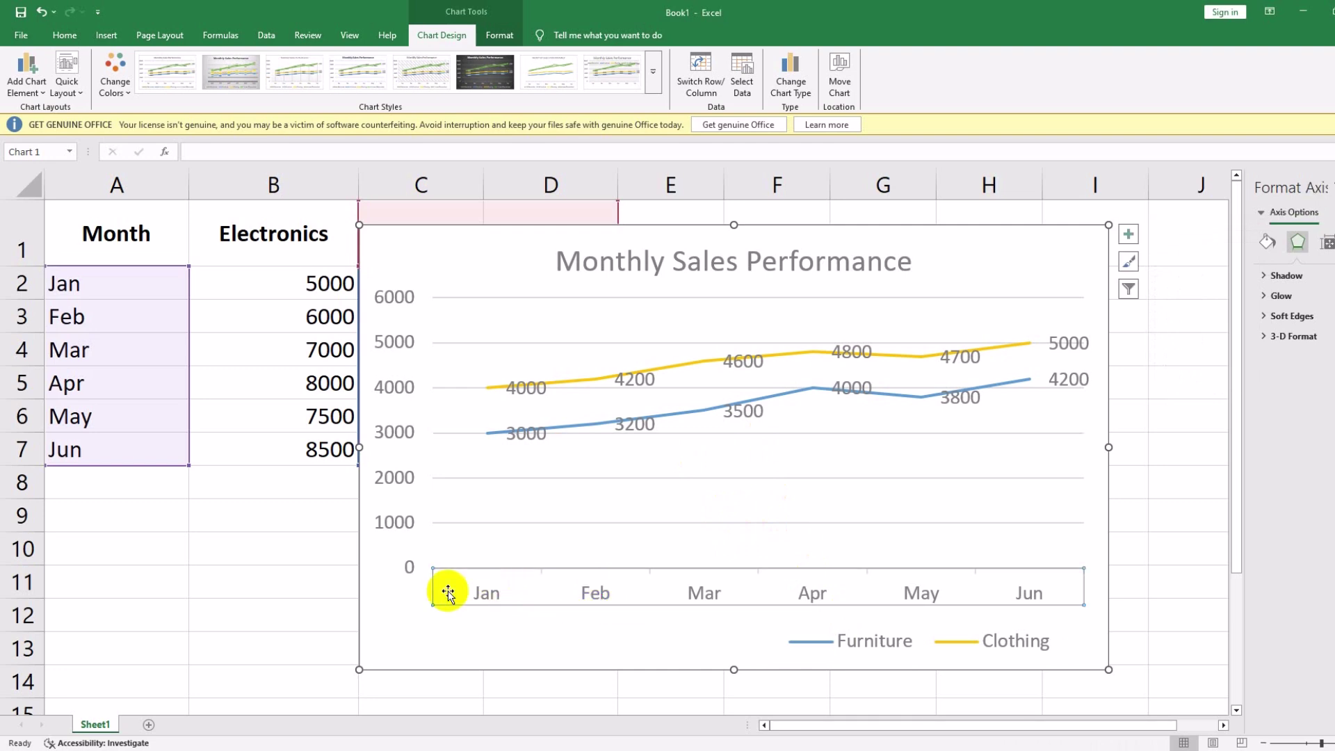
left_click(25, 73)
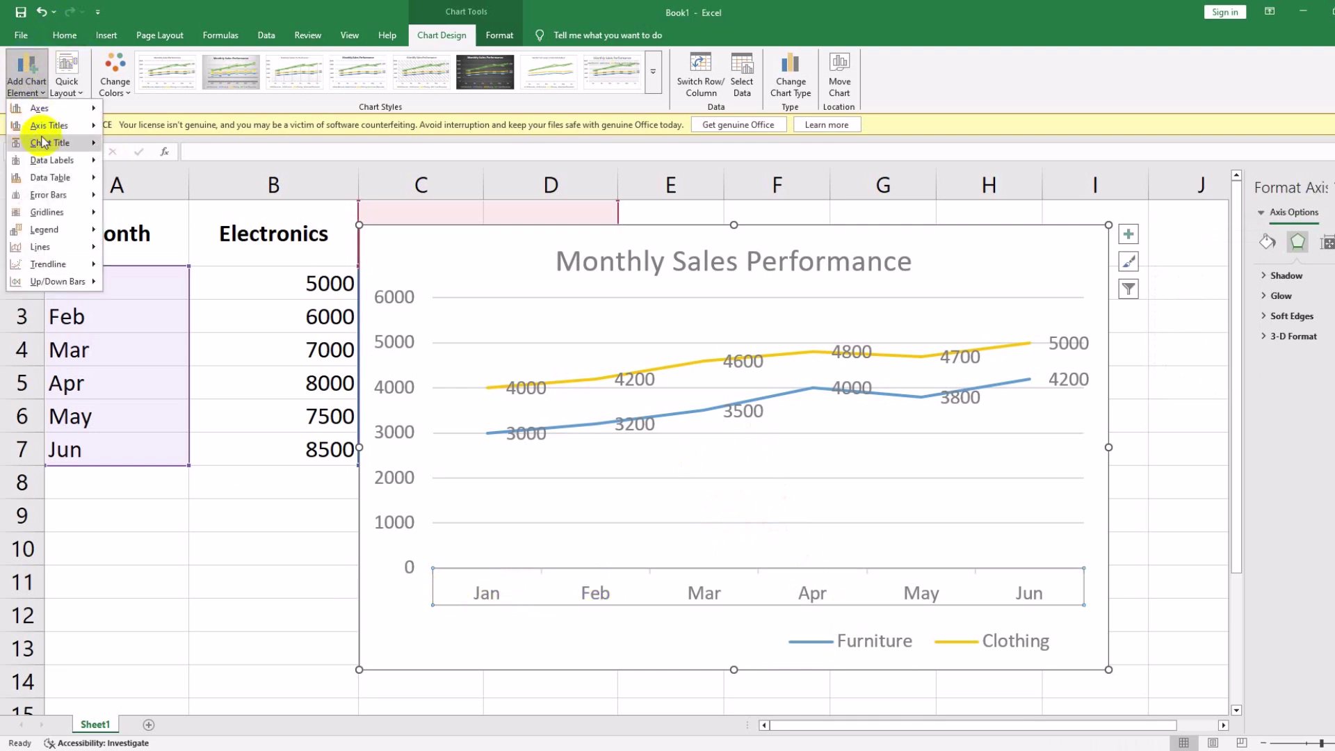
mouse_move(62, 125)
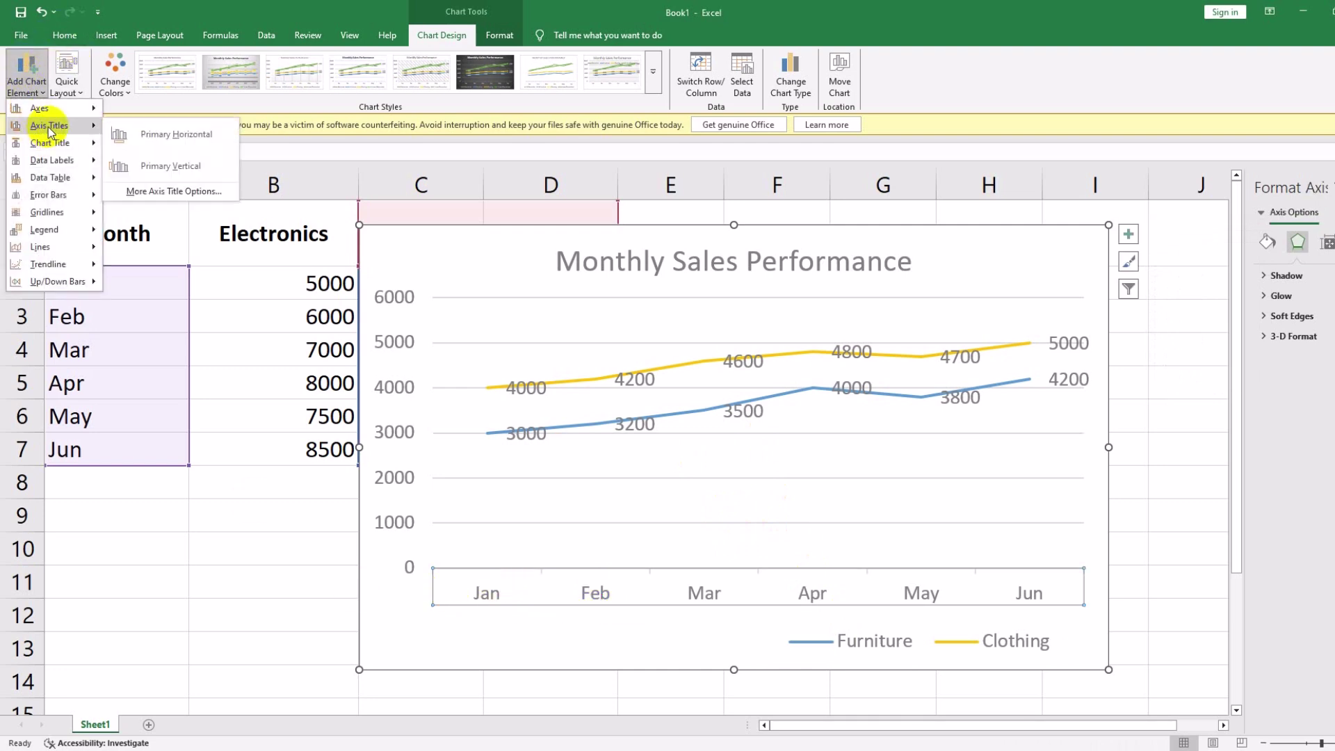
left_click(180, 136)
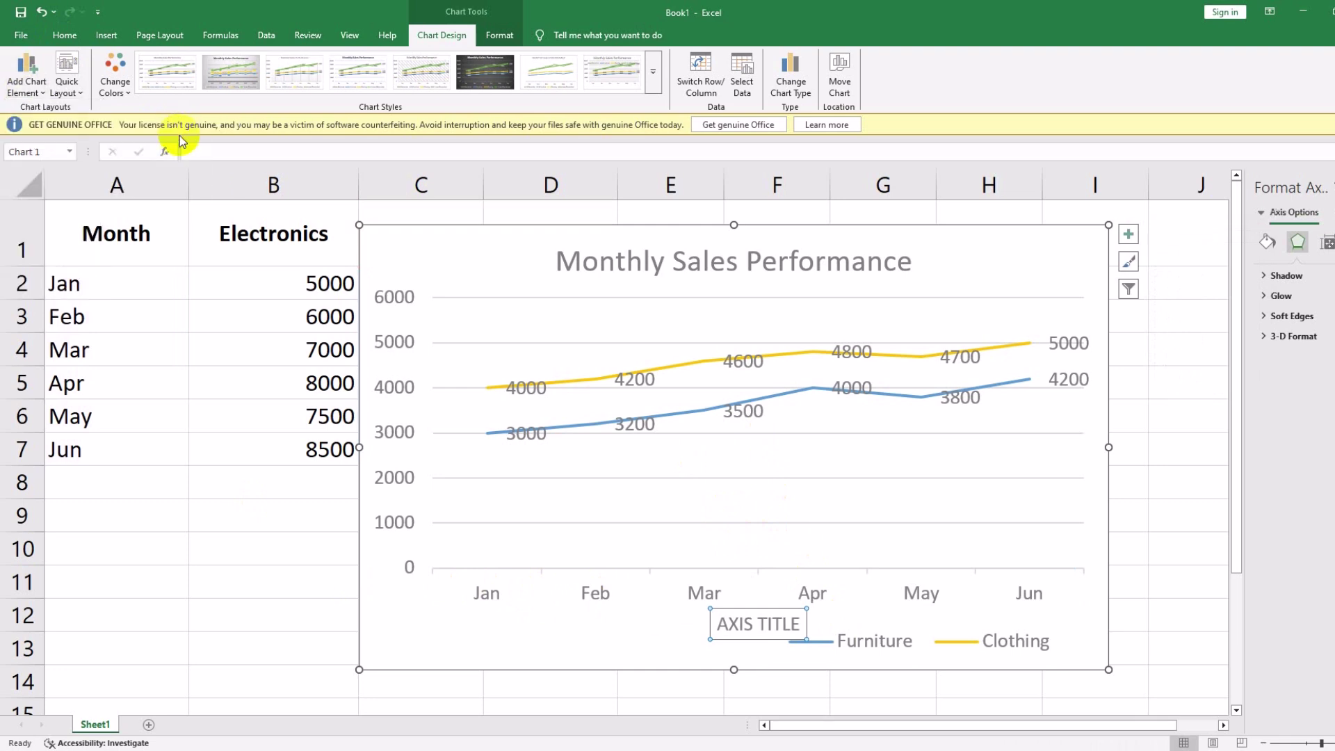
double_click(746, 623)
triple_click(745, 624)
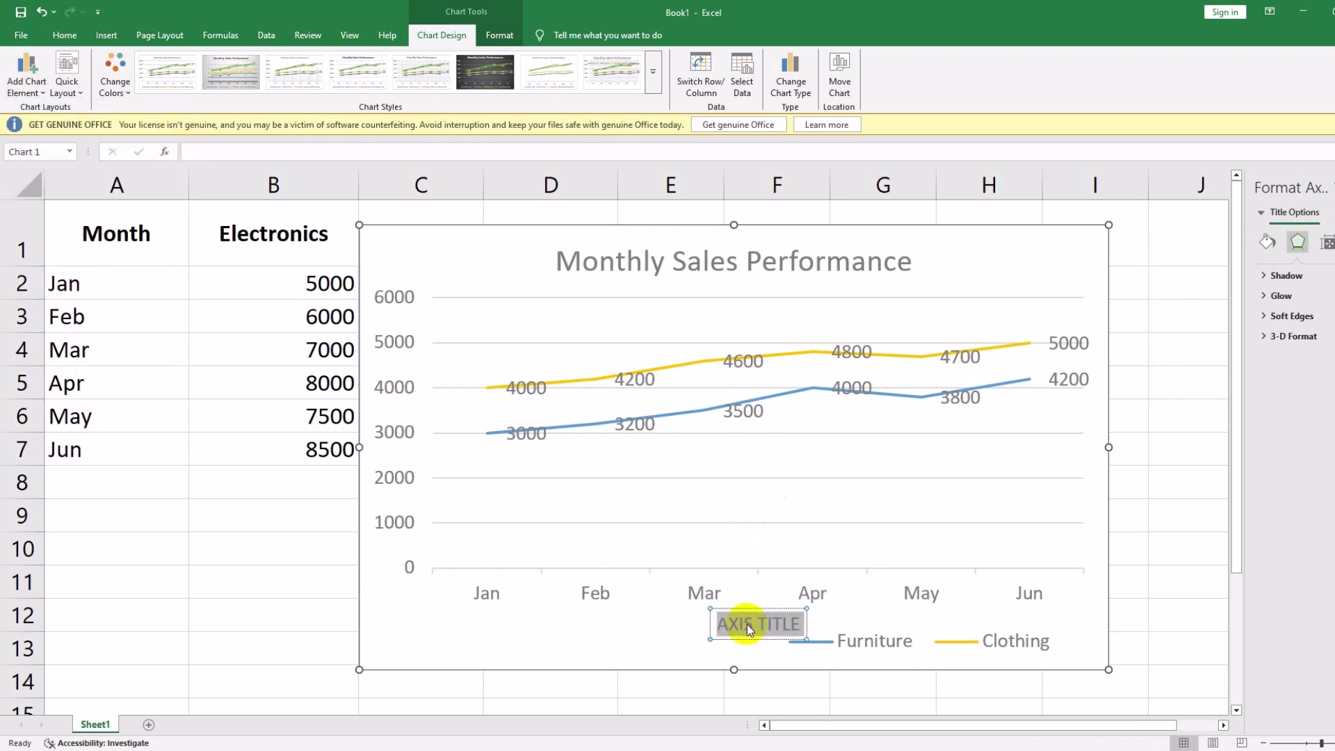
type("MONTHS")
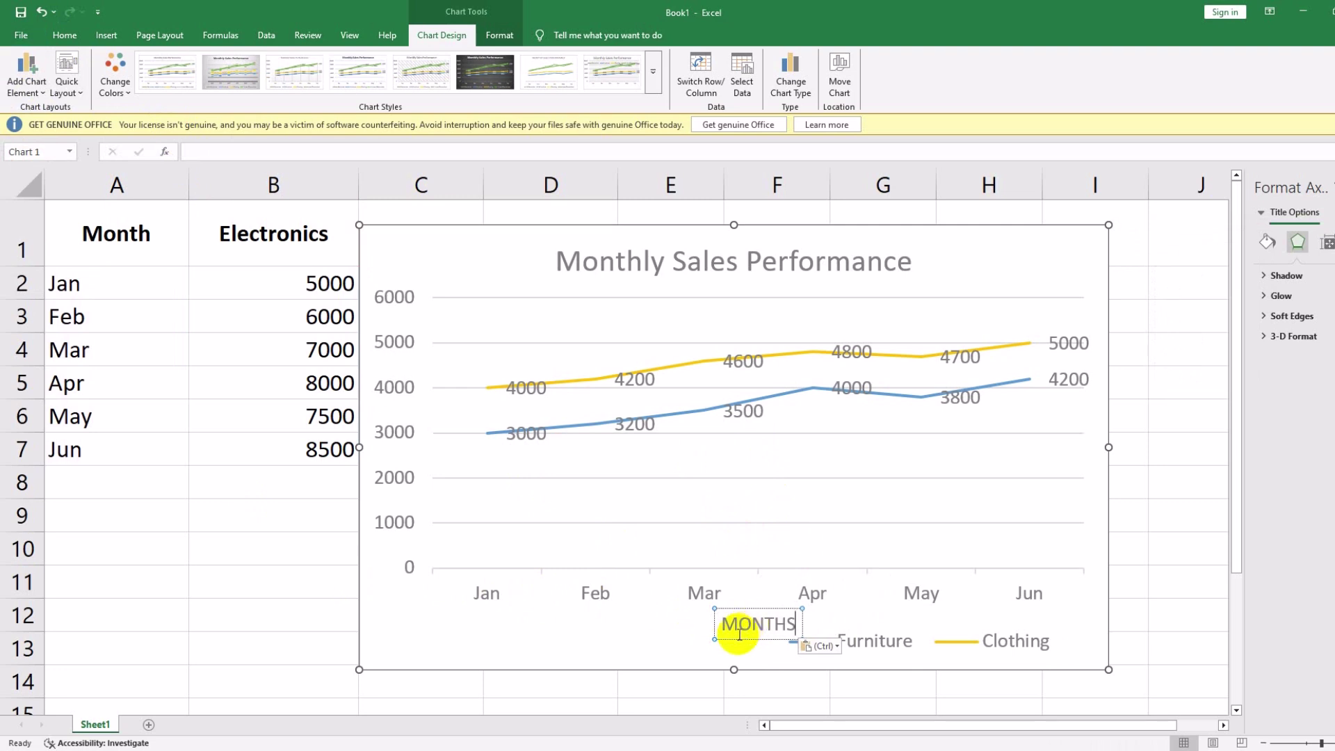
key("Return")
key("BackSpace")
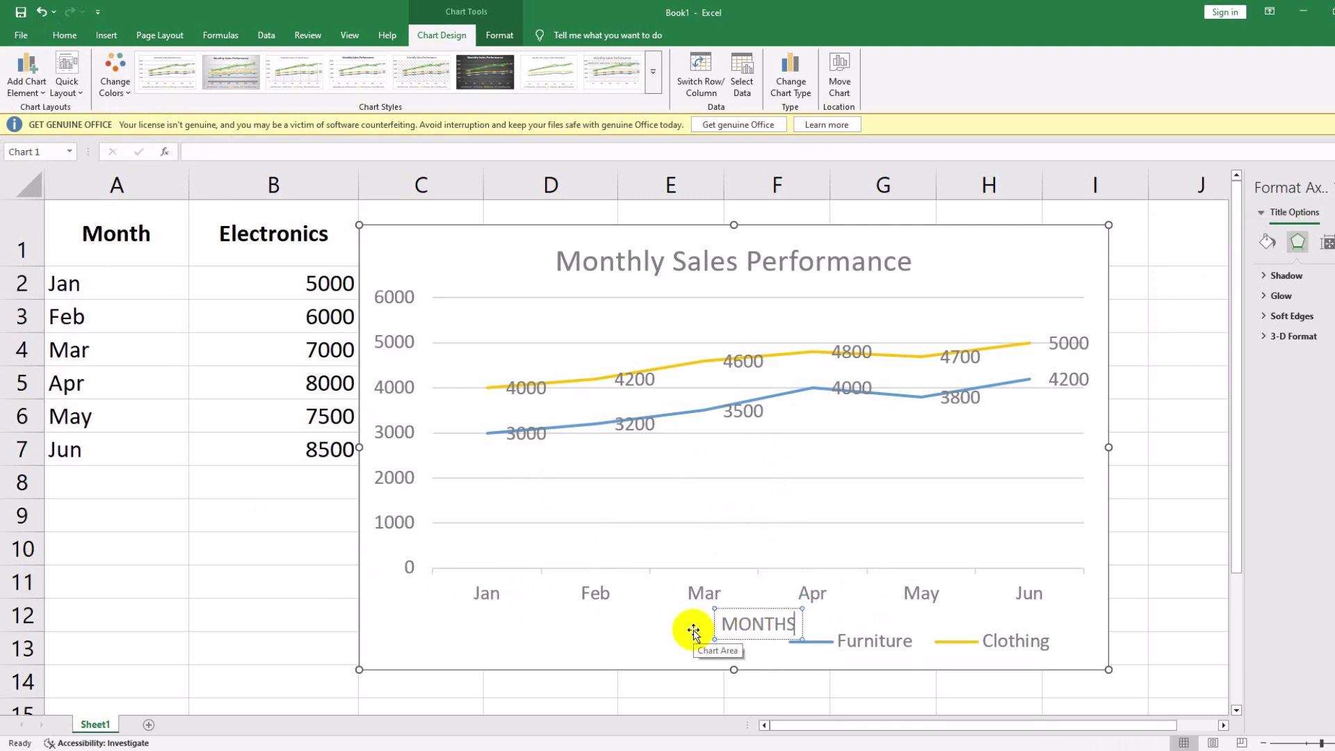
Step: Move the "MONTHS" axis title to just below the Jan label, clear of the legend
left_click_drag(742, 610, 471, 620)
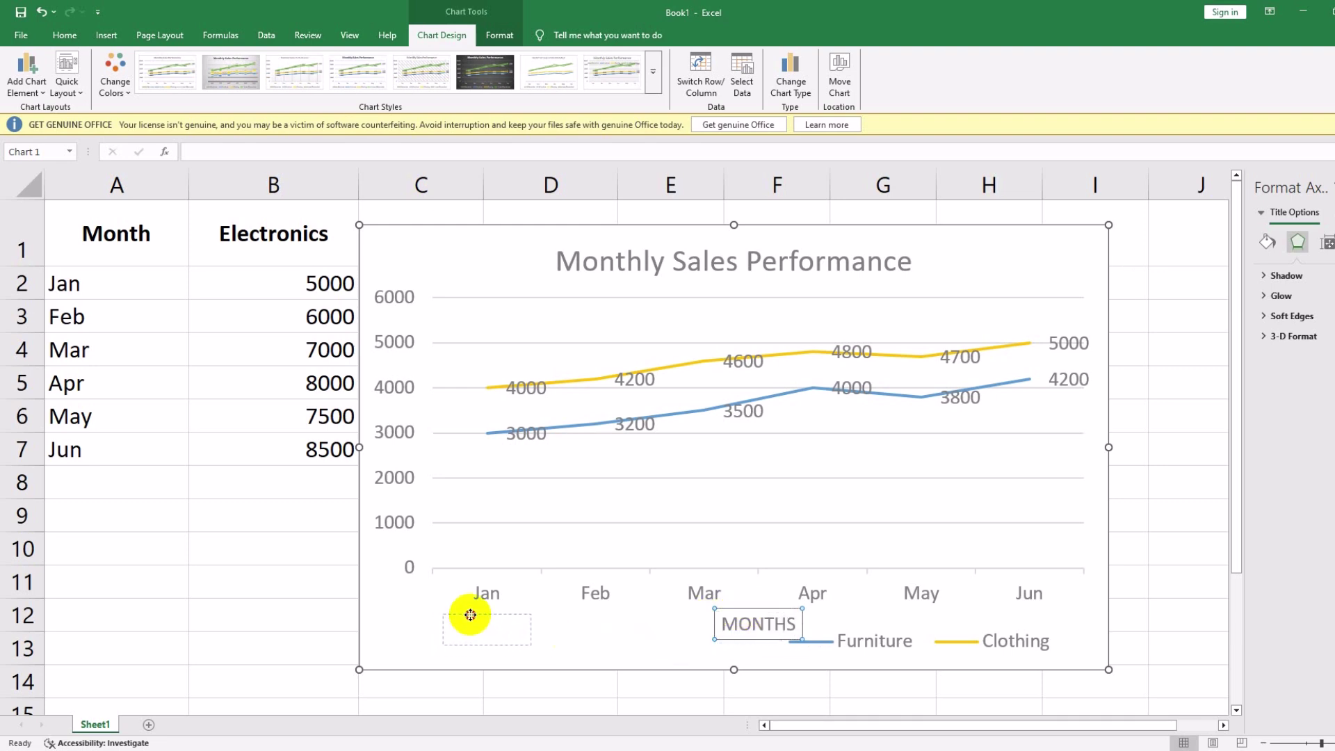
left_click_drag(470, 614, 471, 616)
left_click(607, 630)
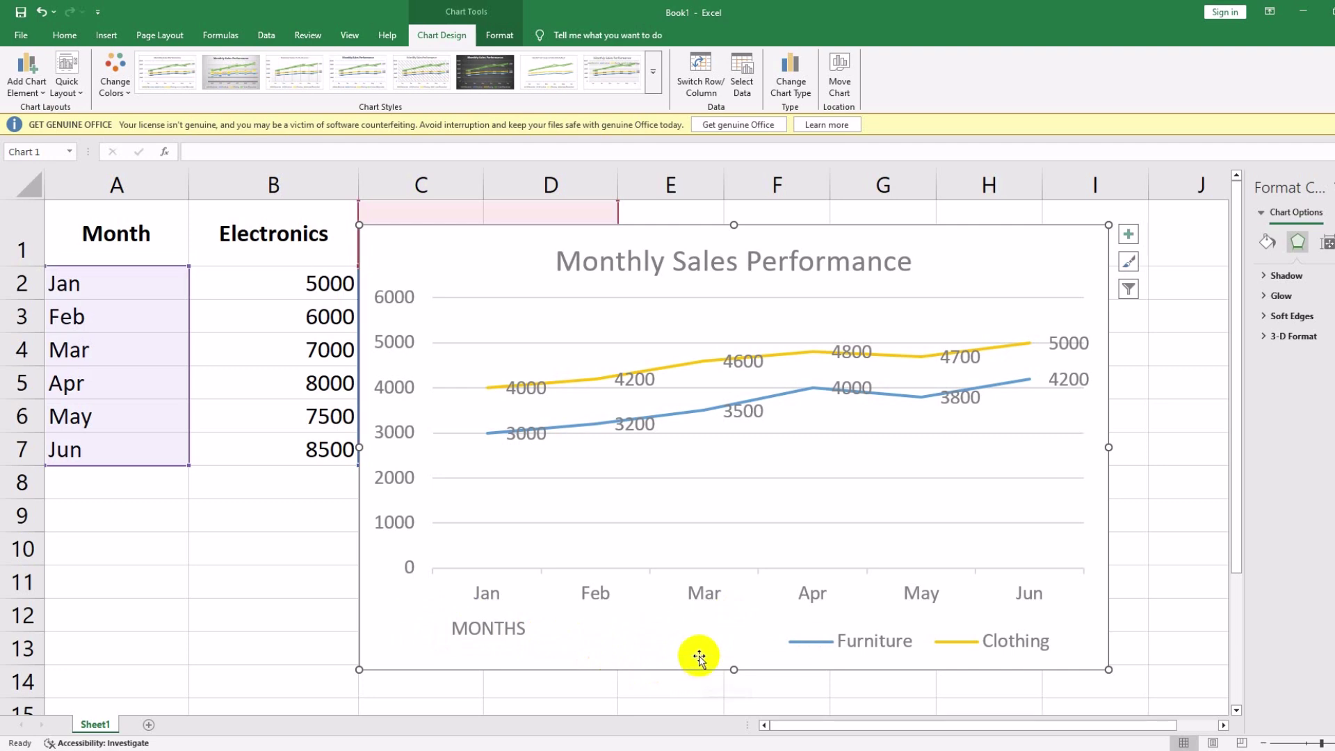
Step: Add a primary vertical axis title to the line chart
left_click(397, 442)
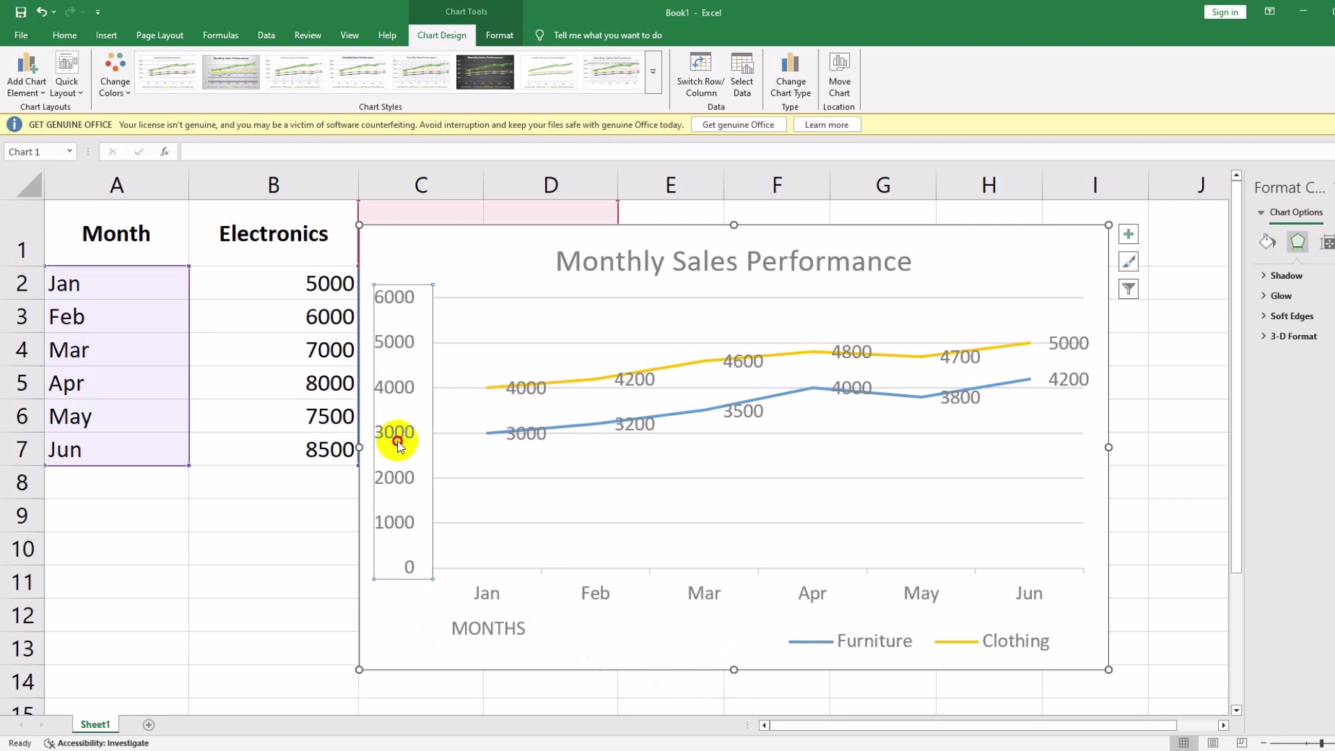
left_click(26, 70)
mouse_move(58, 128)
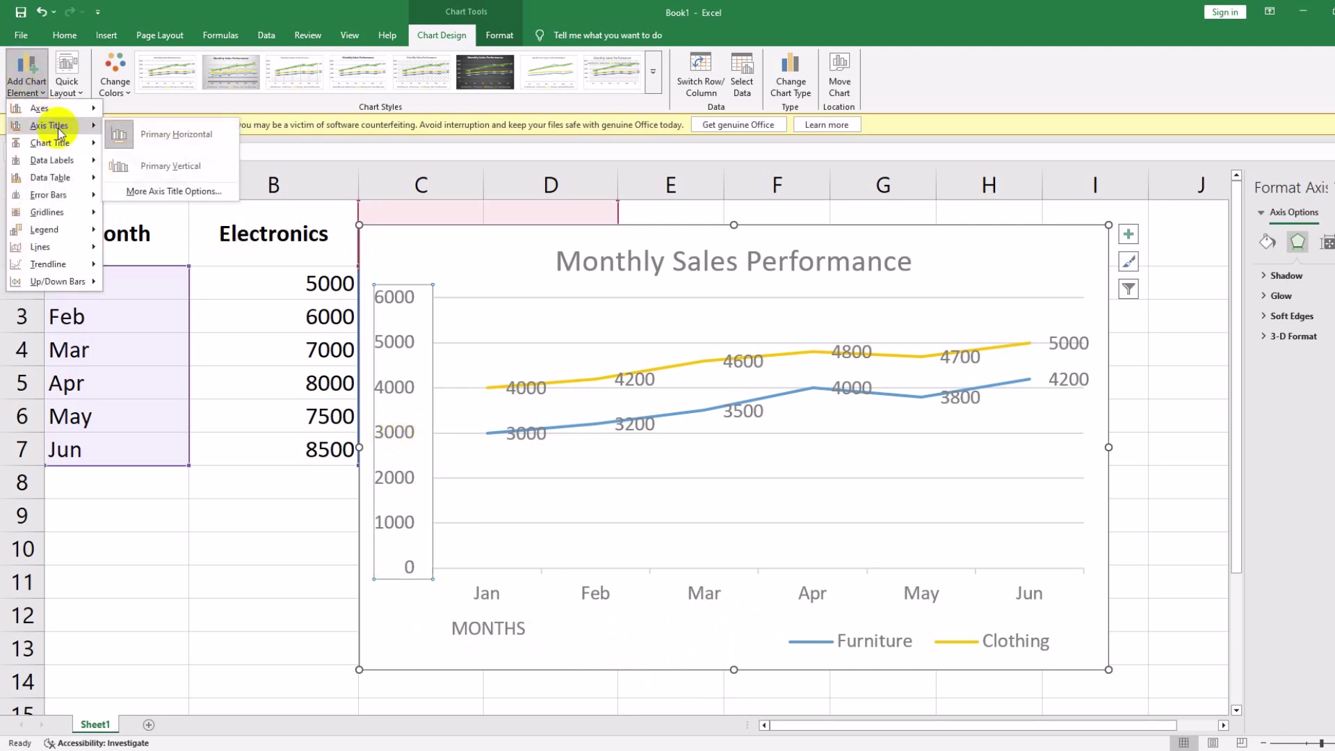
left_click(165, 167)
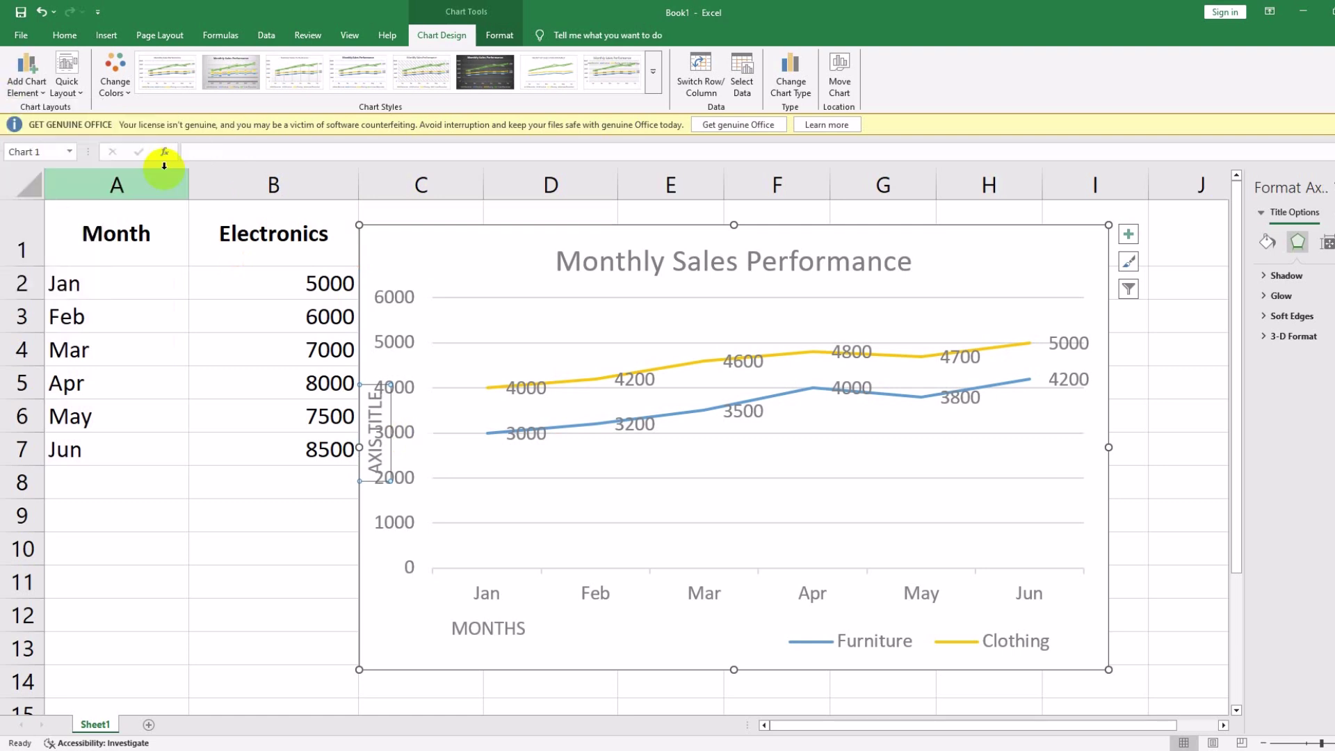
Step: Shrink the plot area from its left edge and move the vertical axis title into the freed space, clear of the axis numbers
left_click(443, 341)
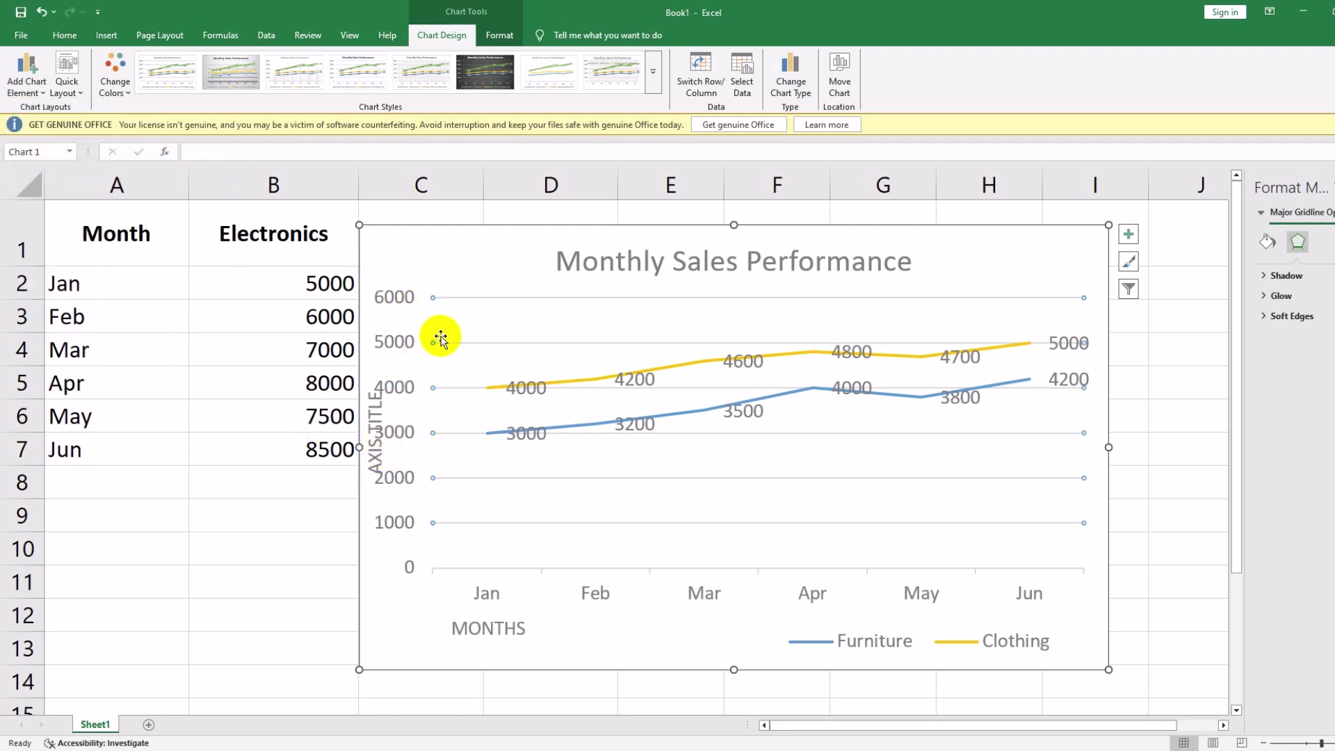
left_click(407, 317)
left_click(904, 334)
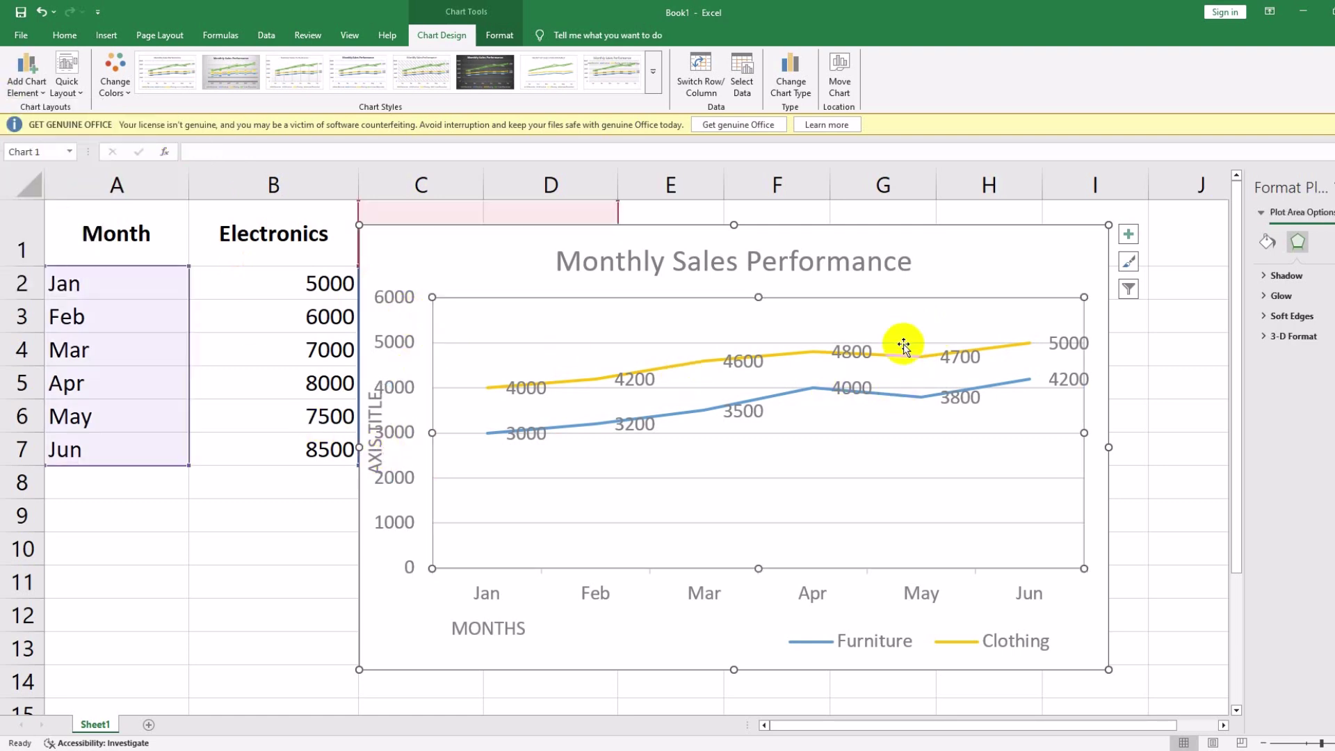
left_click_drag(432, 431, 490, 431)
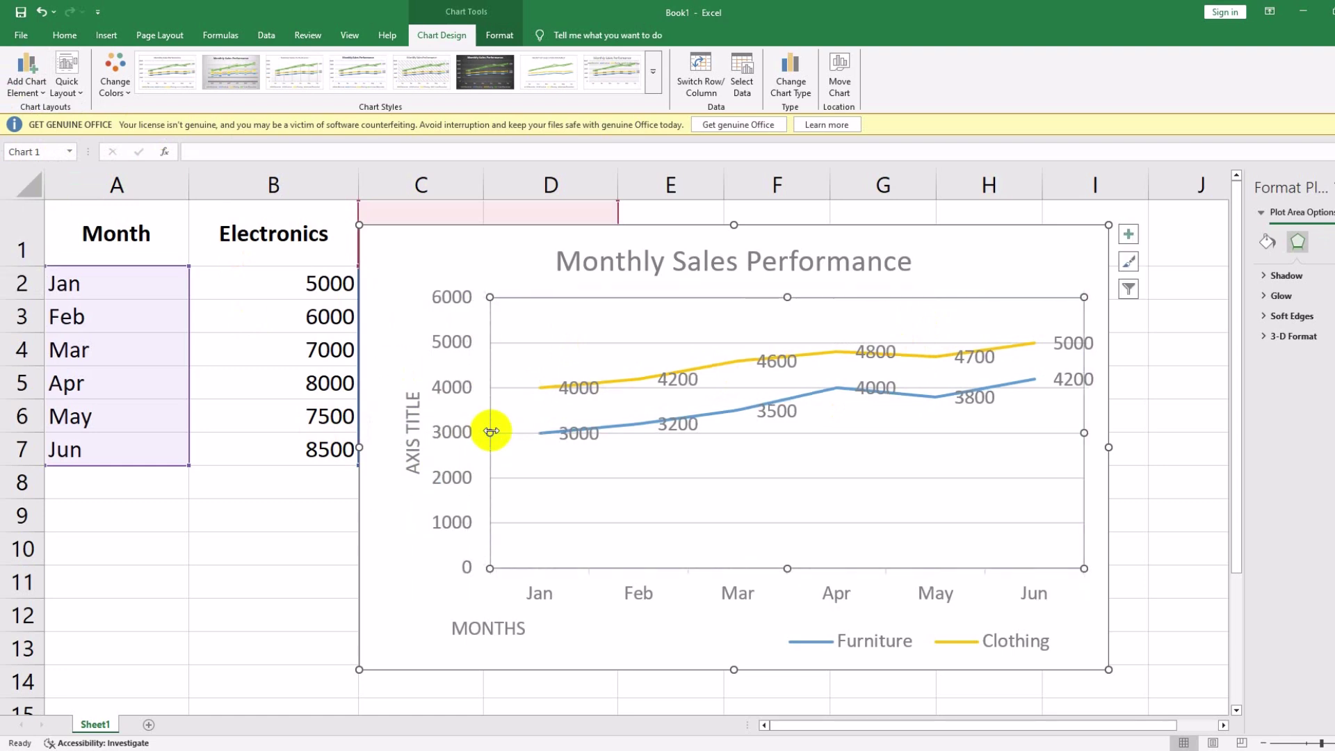
left_click(415, 435)
left_click_drag(411, 385, 392, 388)
Step: Replace the vertical axis title's text with "SALES IN USD"
triple_click(395, 431)
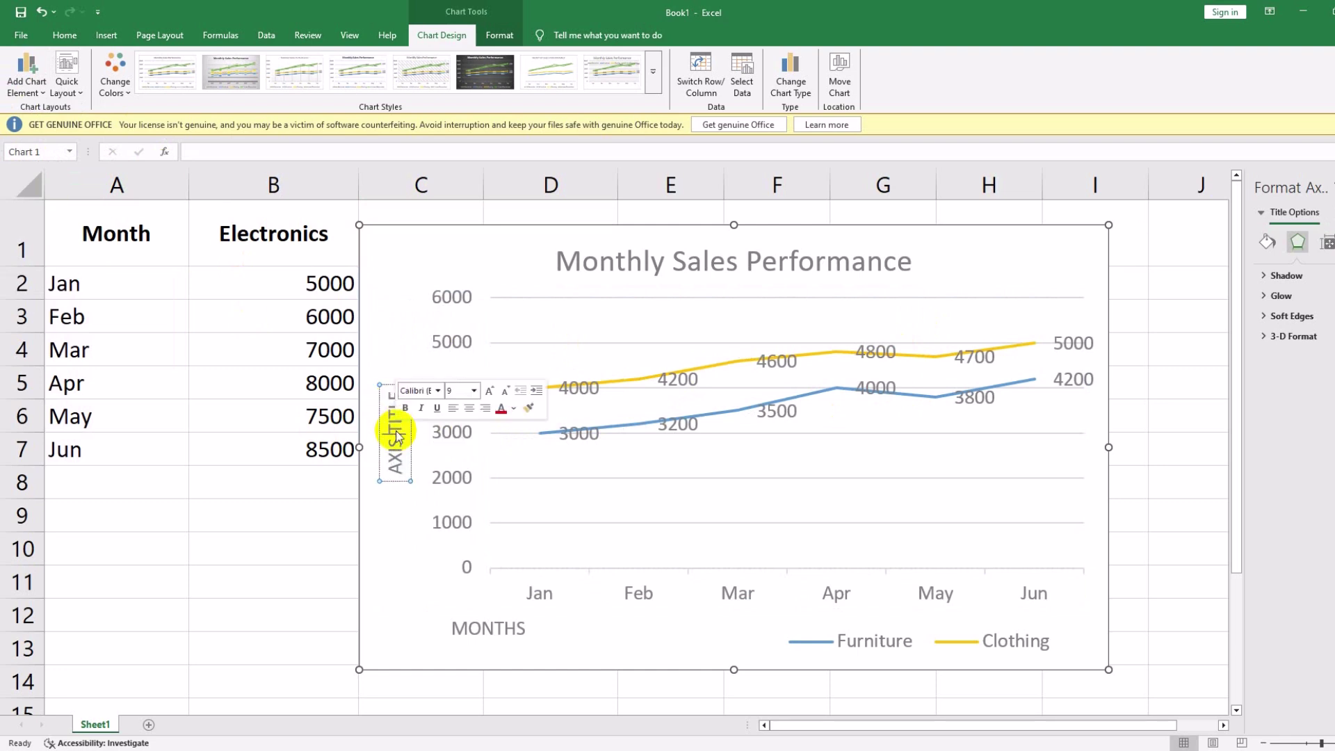
type("SALES IN USD")
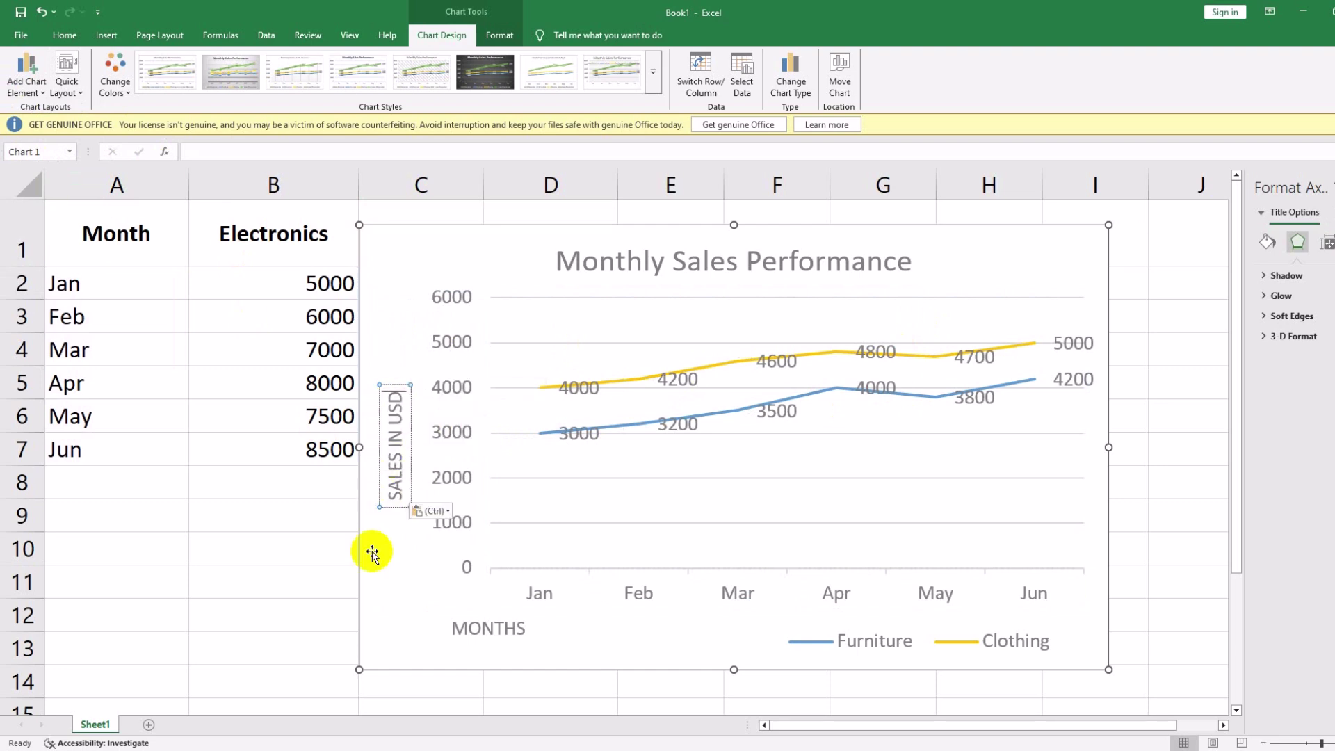
left_click(403, 531)
left_click(402, 446)
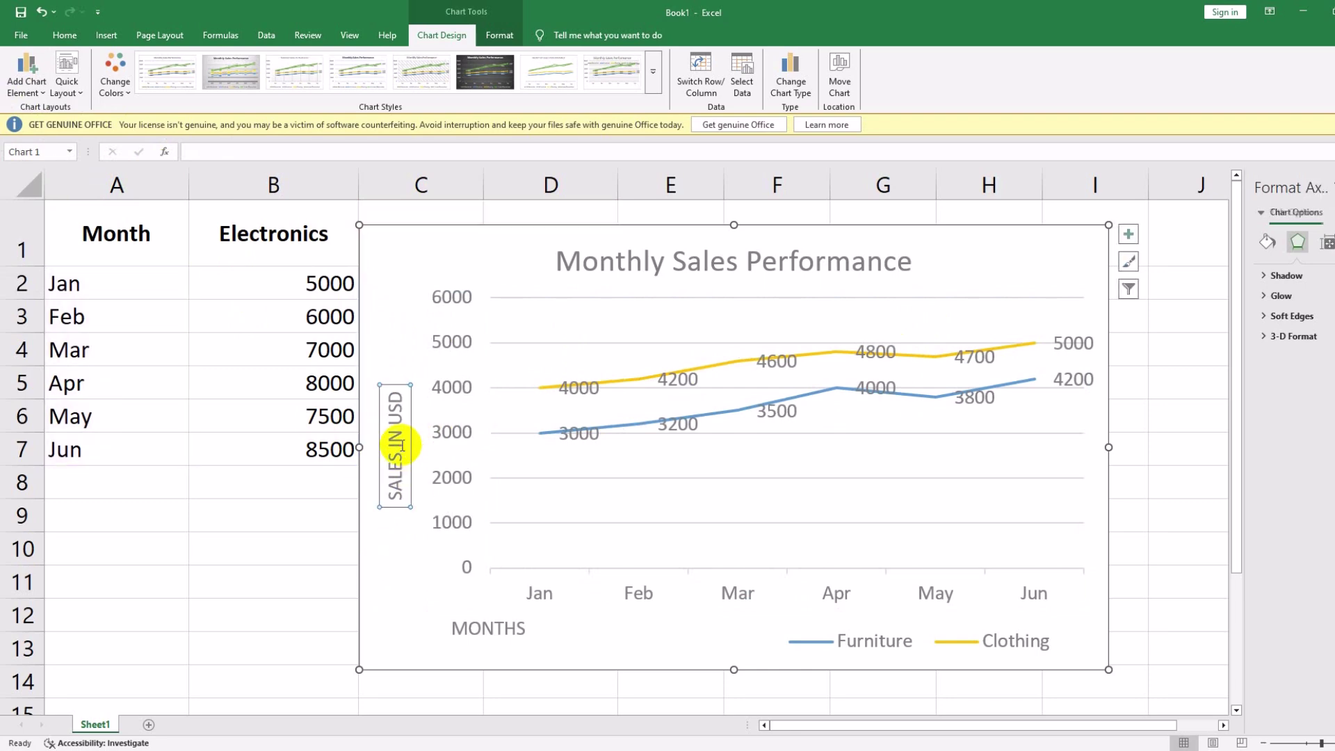
left_click(596, 464)
Step: Show the chart title's shadow settings, widen the formatting pane, and apply the outer bottom-offset shadow preset to the title
left_click(809, 261)
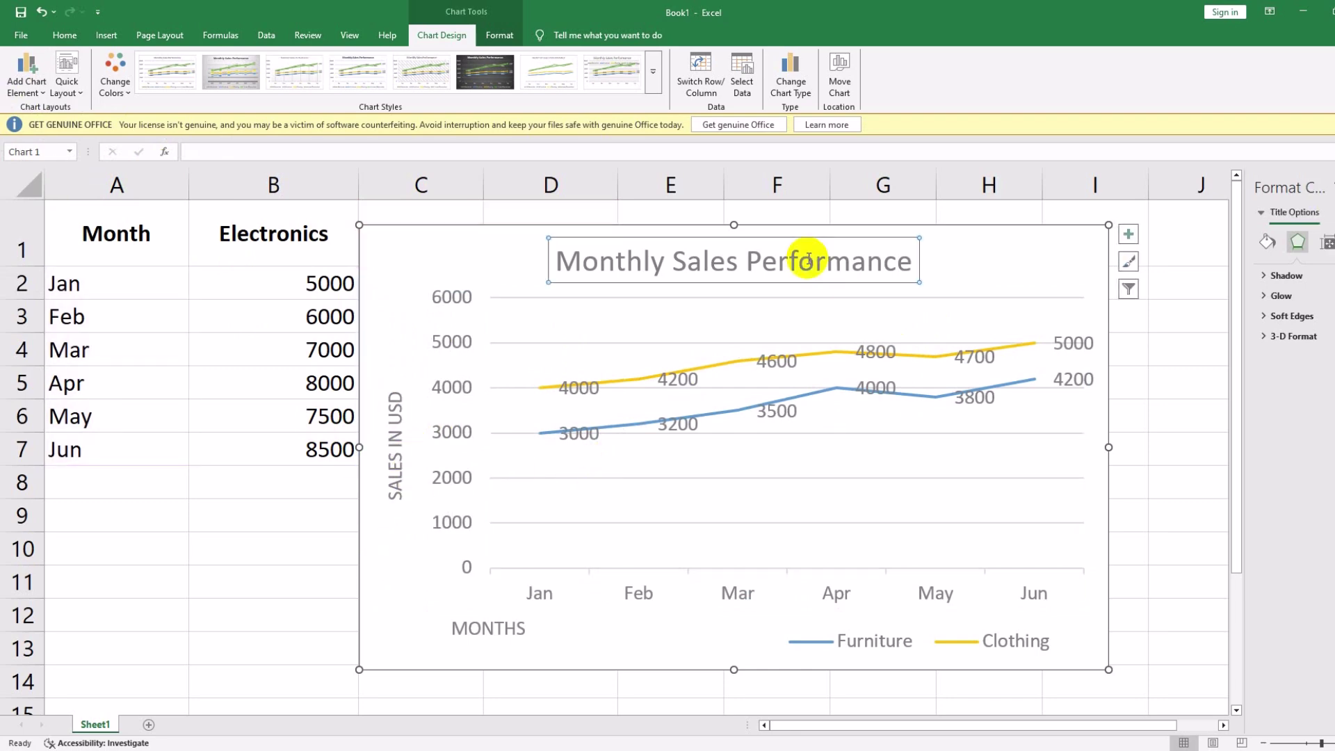
left_click(1287, 277)
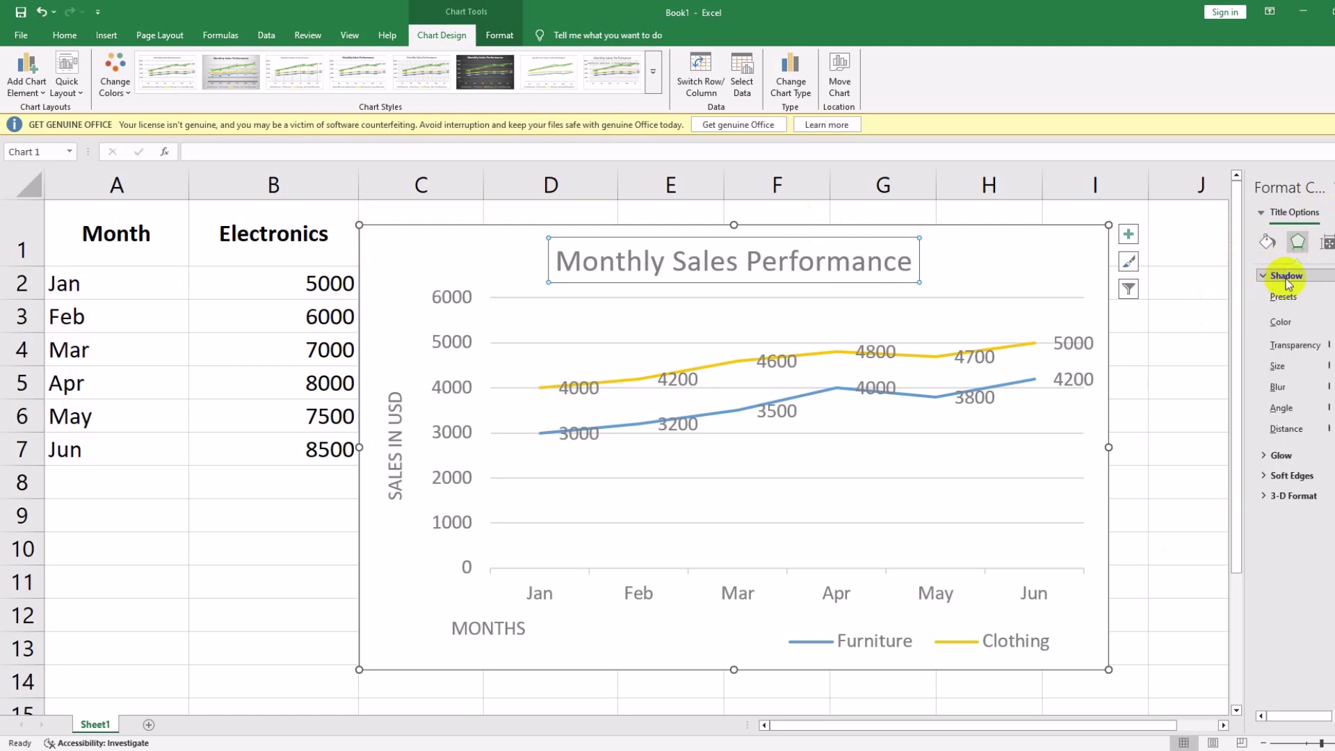
left_click_drag(1247, 309, 1189, 311)
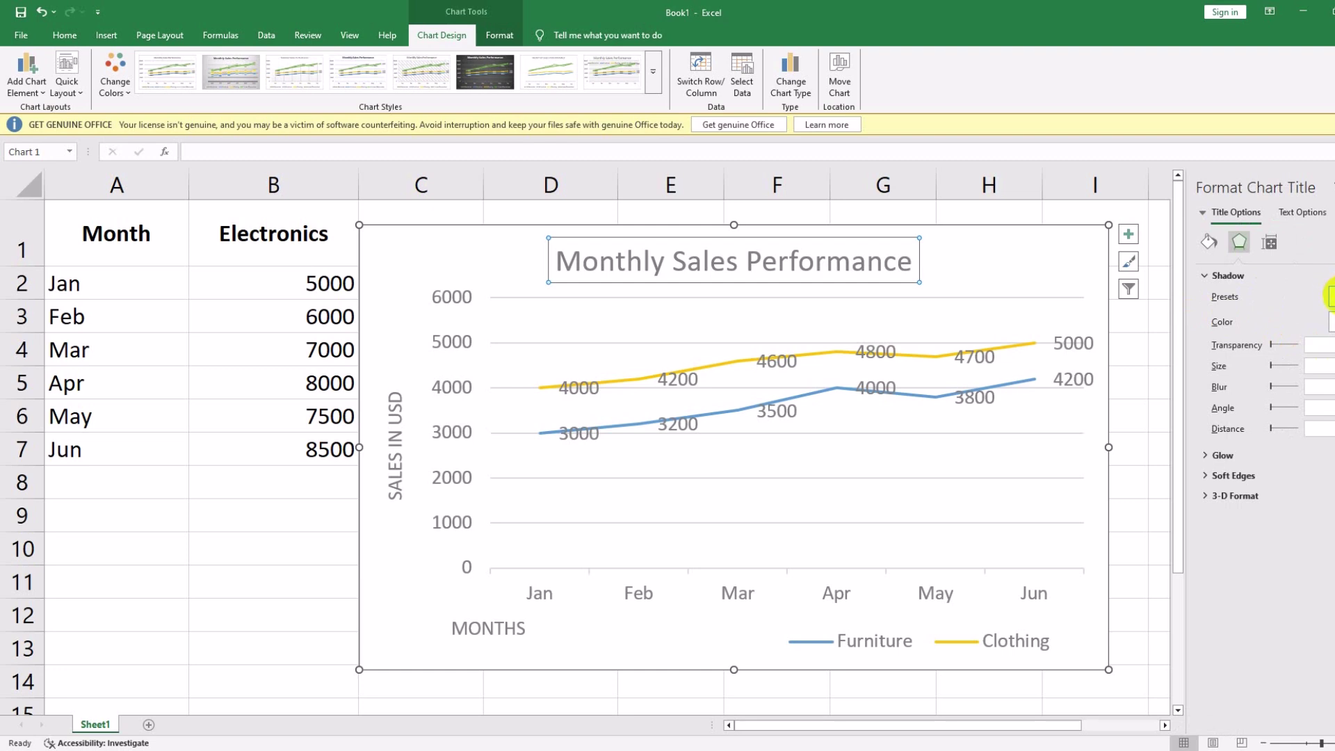
left_click(1330, 295)
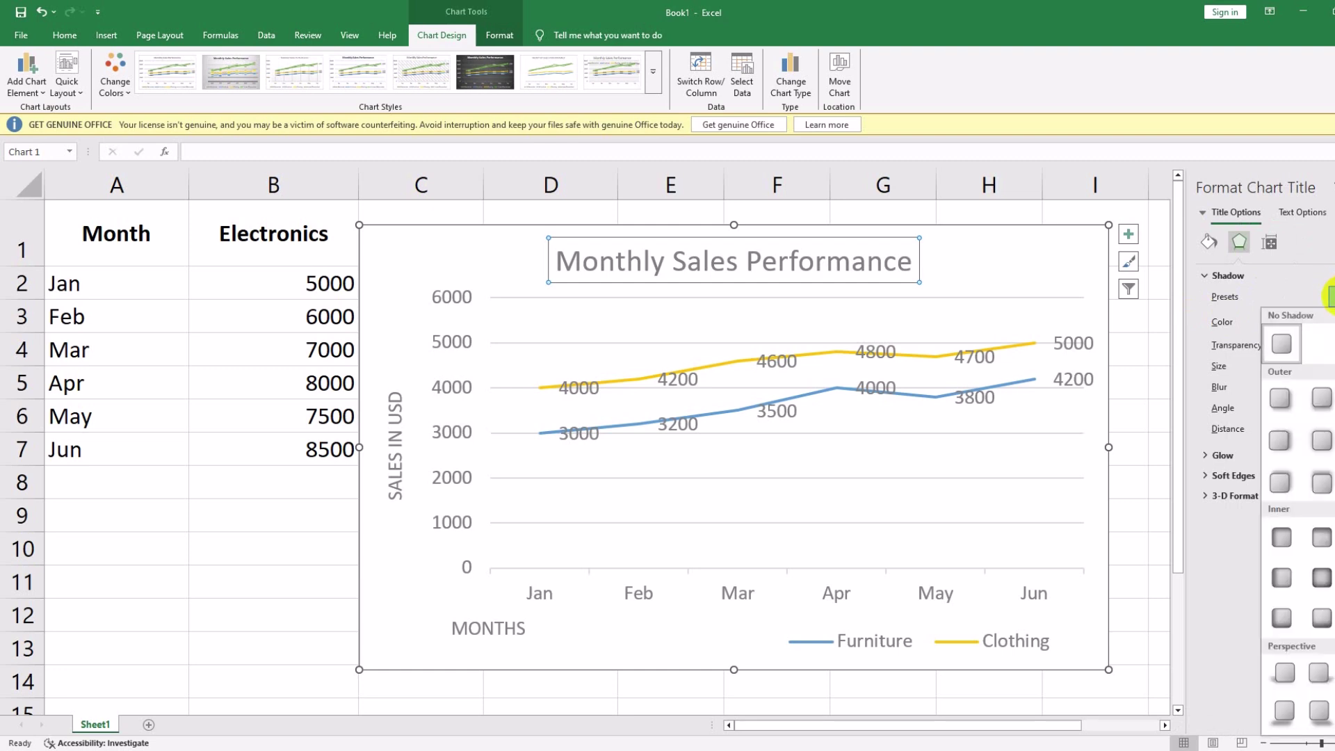
left_click(1321, 401)
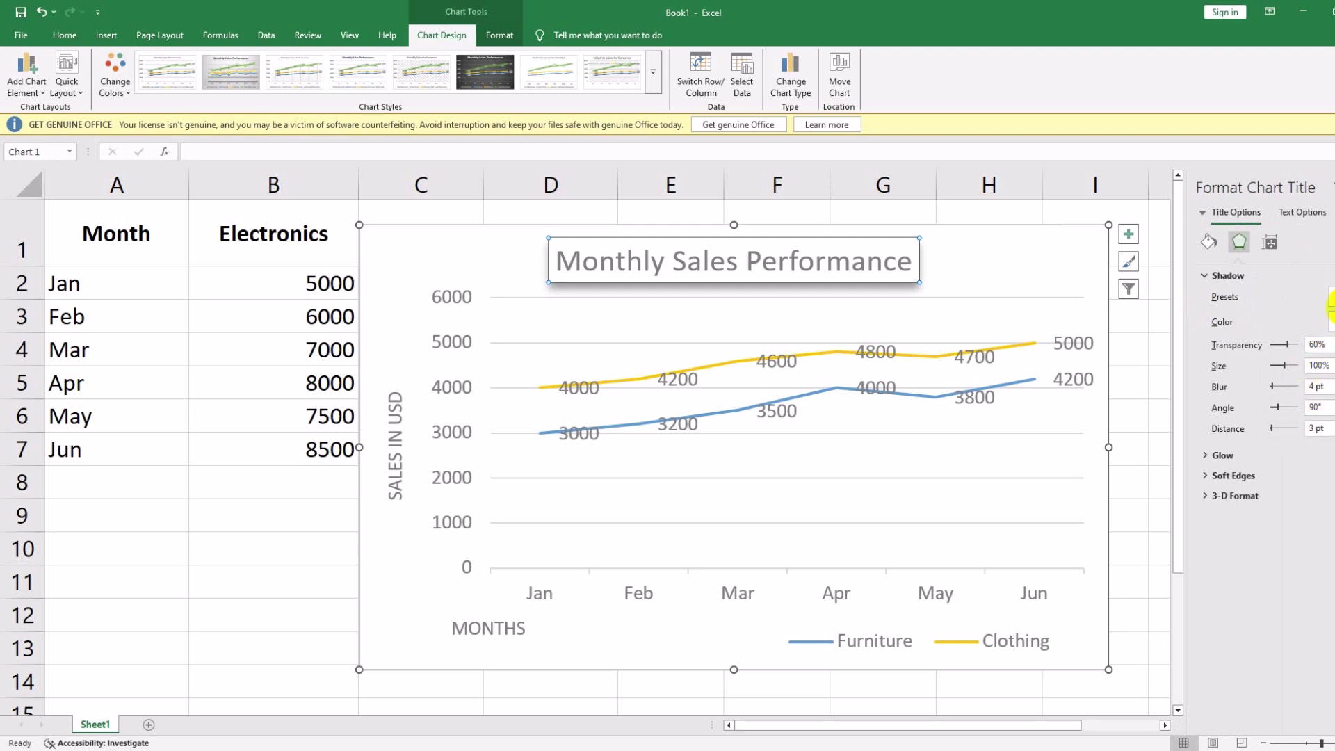
Step: Try the inner top-left and inner bottom-left shadow presets on the chart title
left_click(1330, 321)
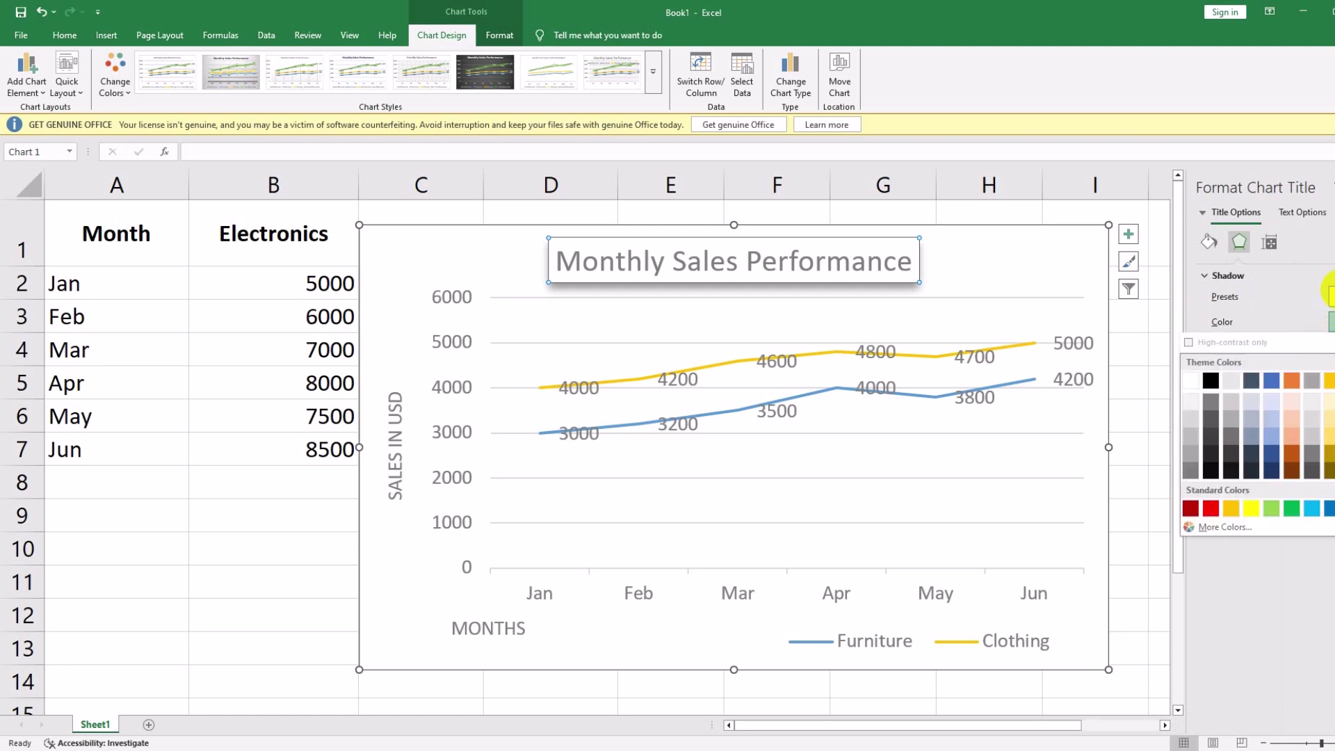
left_click(1330, 296)
left_click(1285, 536)
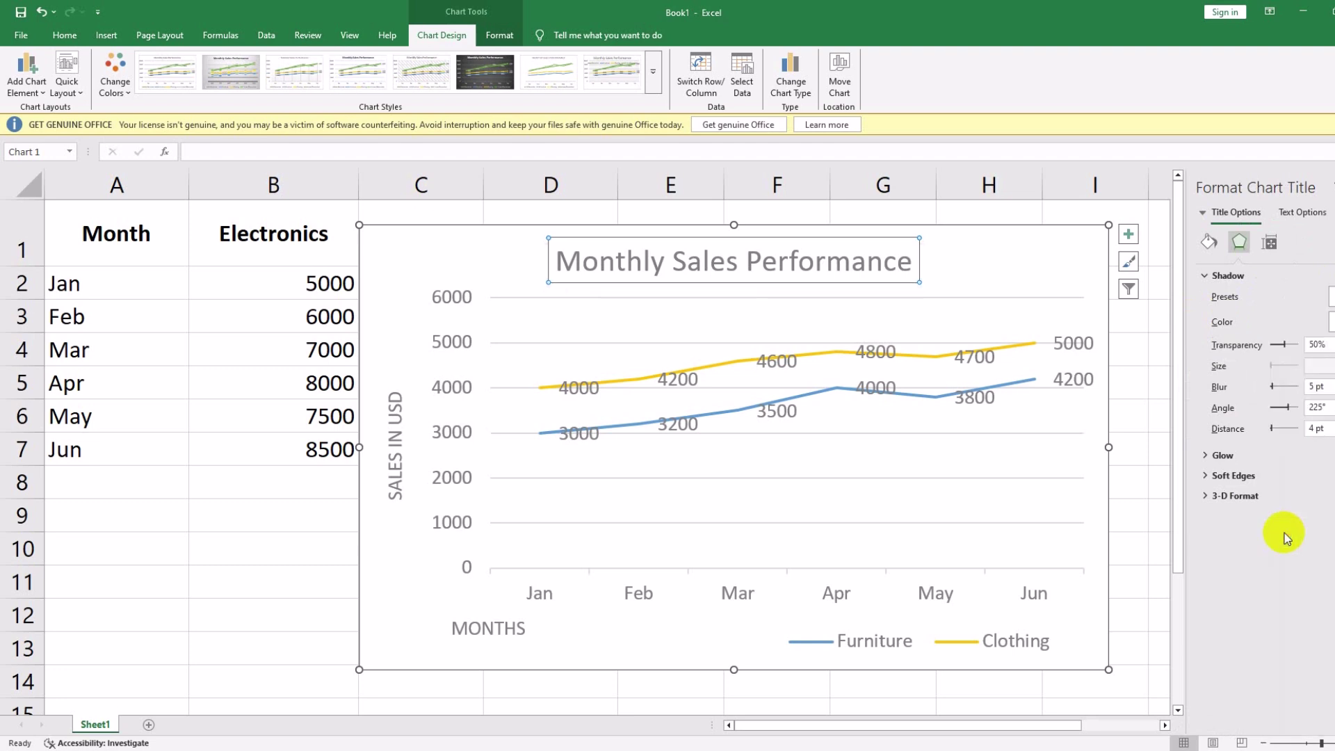
left_click(1329, 296)
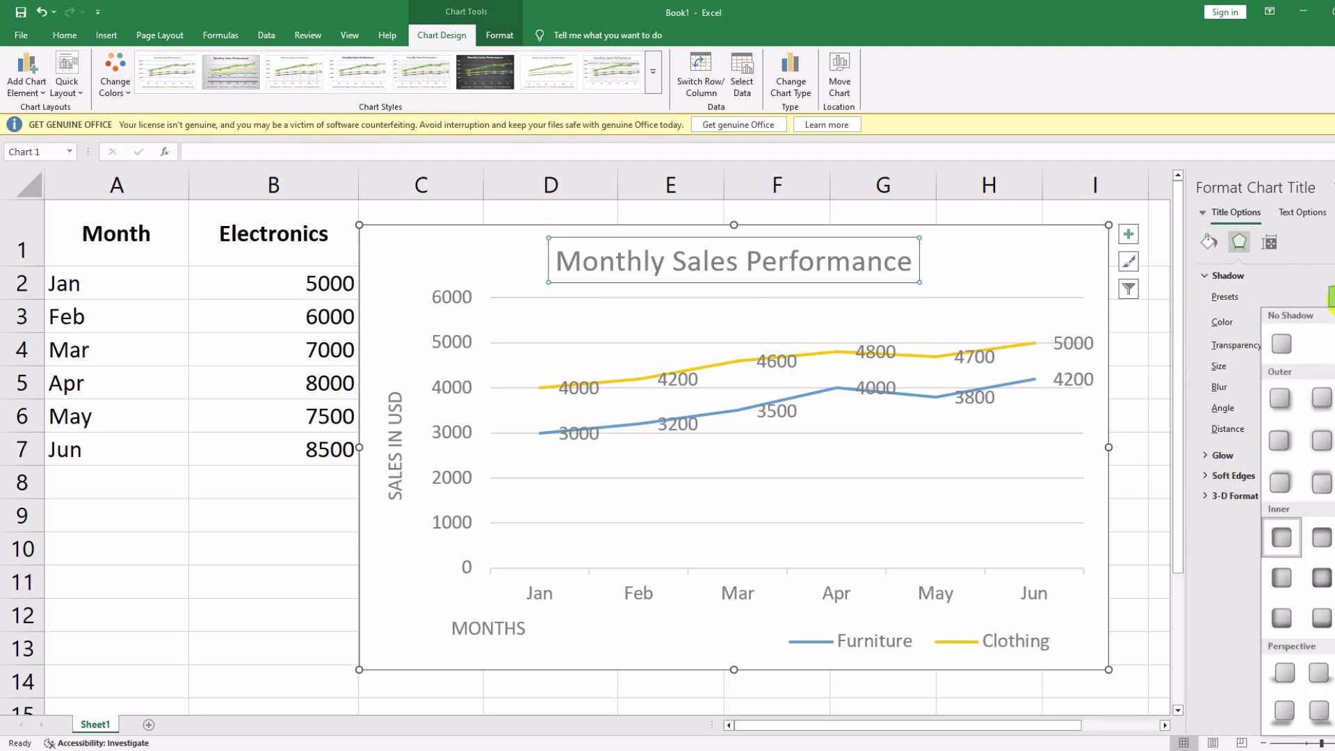
left_click(1279, 616)
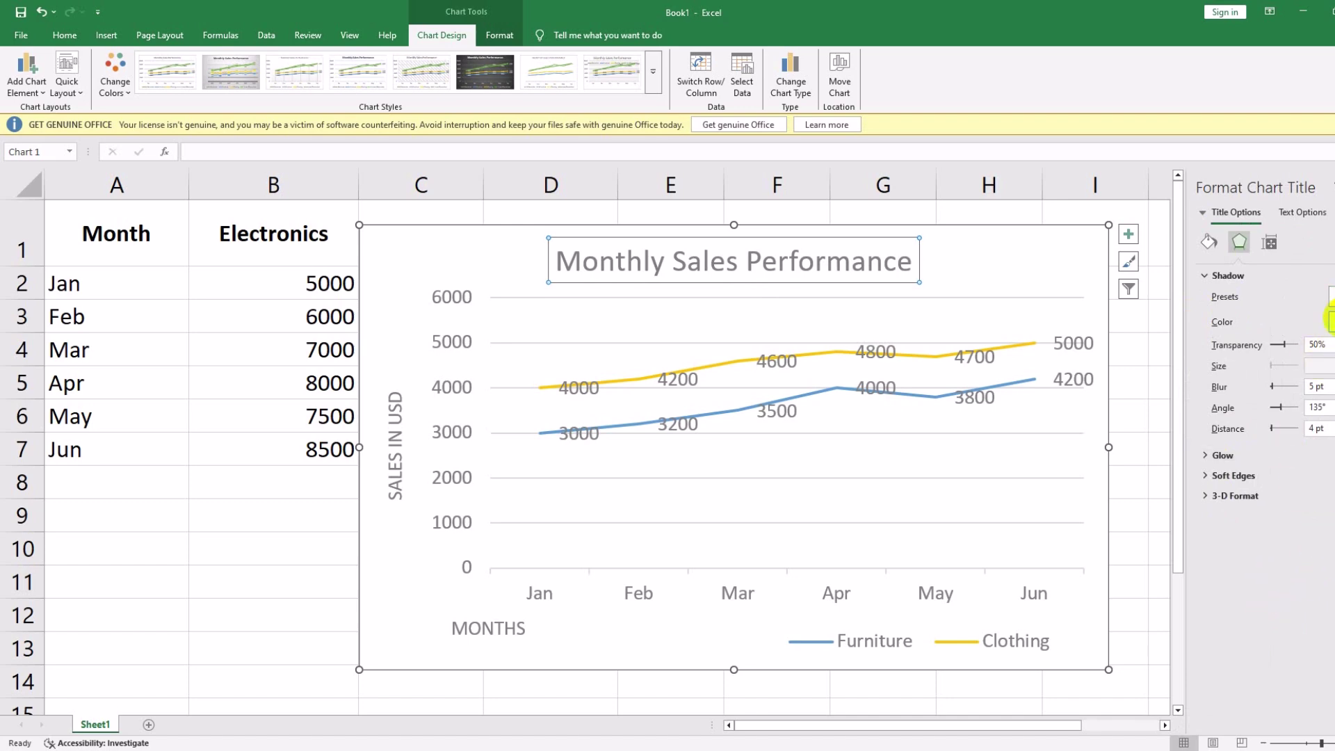
Step: Select all of the chart title's text and try the inner top-left shadow preset on it
left_click(1329, 319)
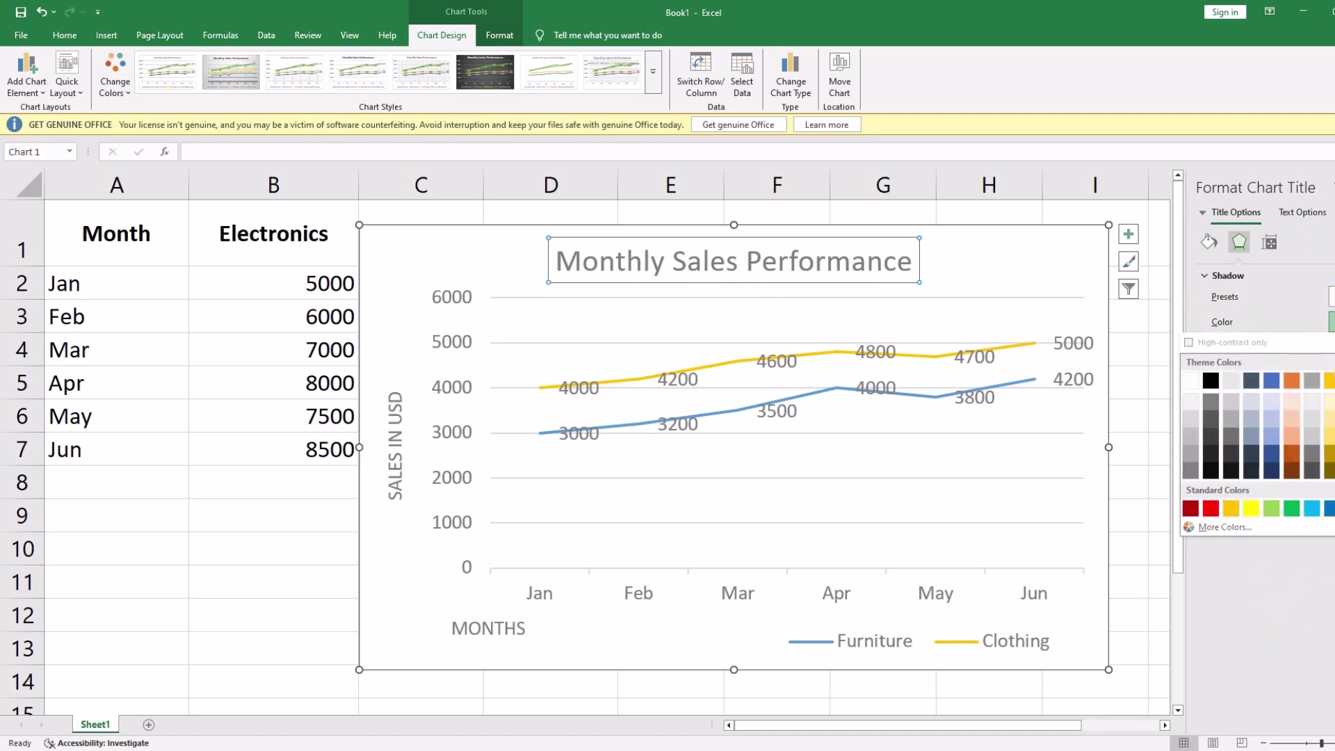
key("Escape")
left_click(762, 262)
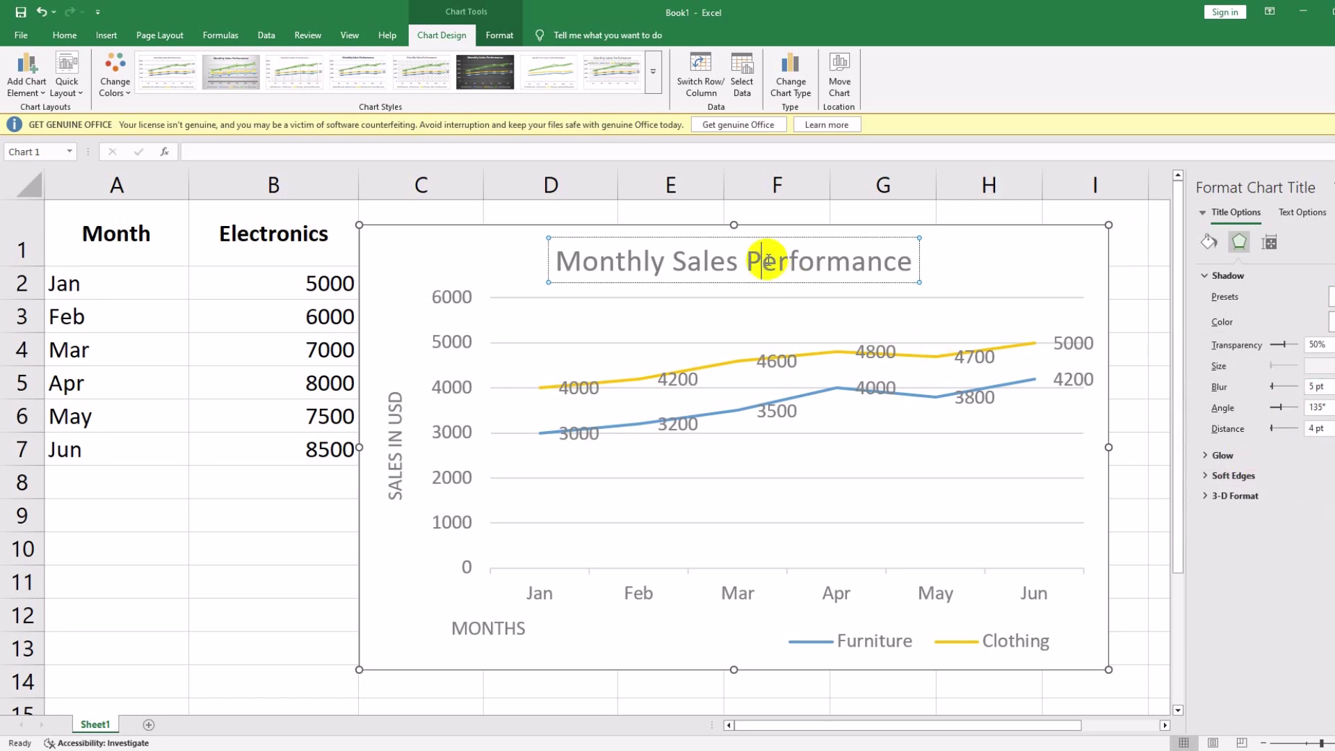
triple_click(772, 257)
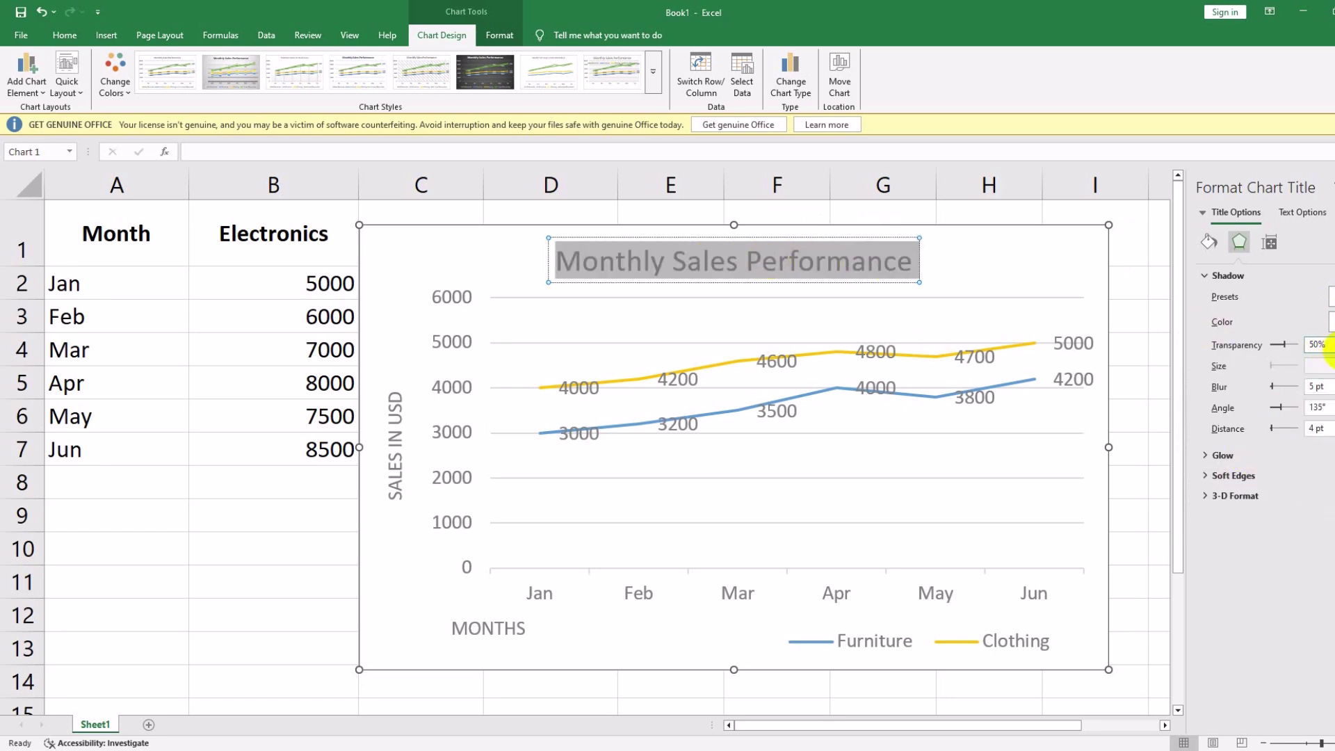
left_click(1329, 297)
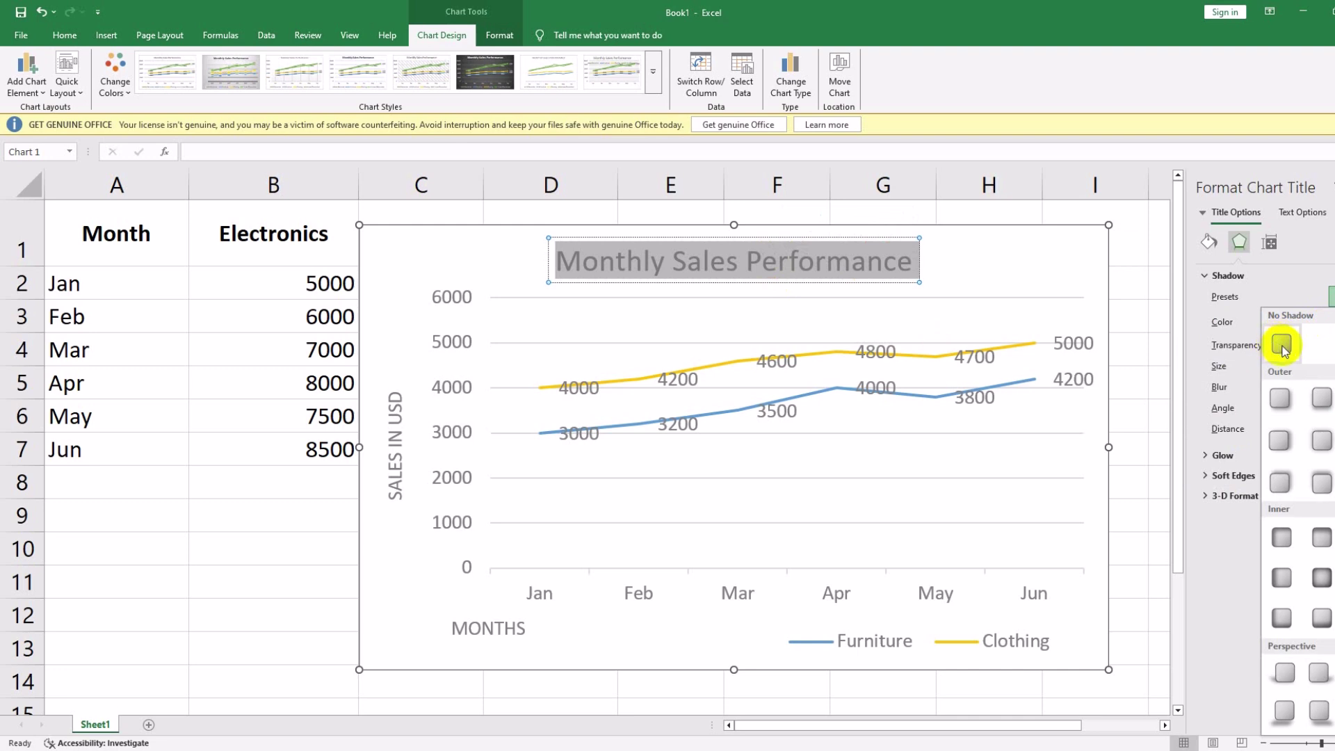
left_click(1283, 539)
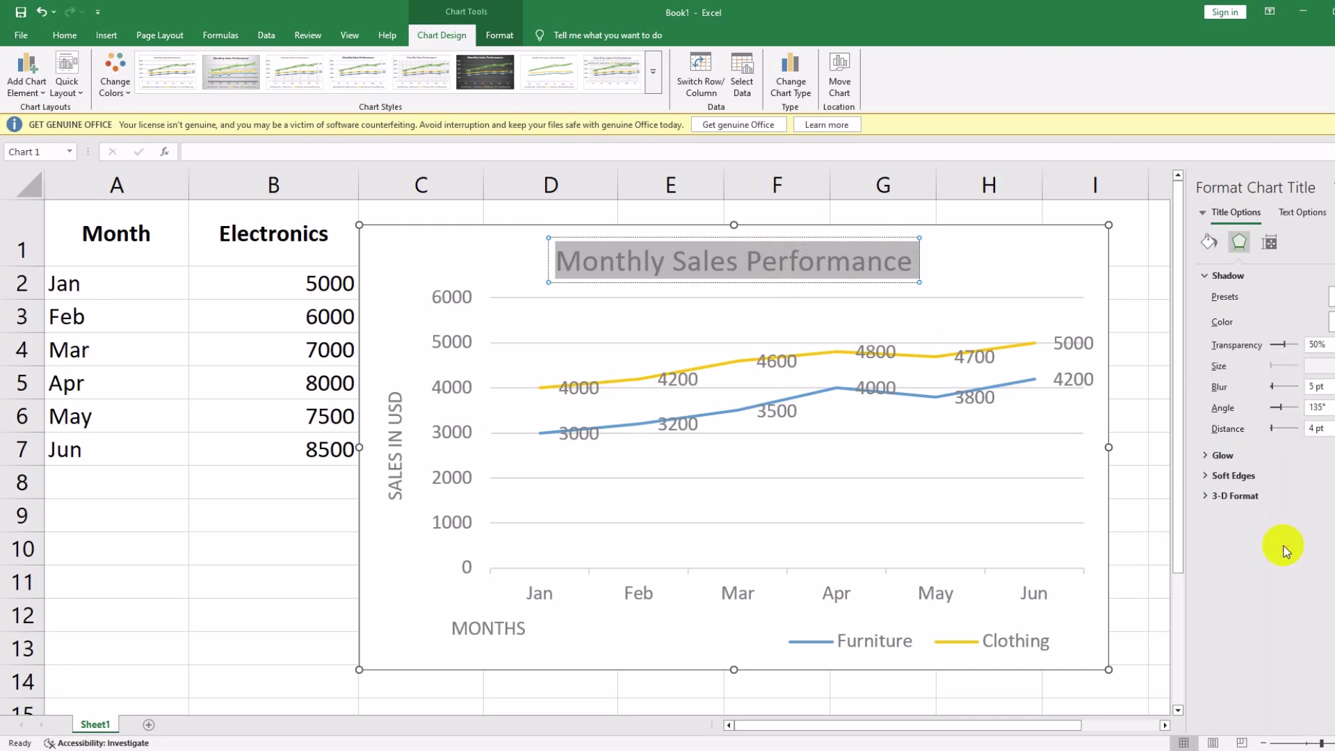
Step: Try the outer bottom-offset shadow on the chart title, replacing it with the perspective upper-left shadow preset
left_click(1330, 296)
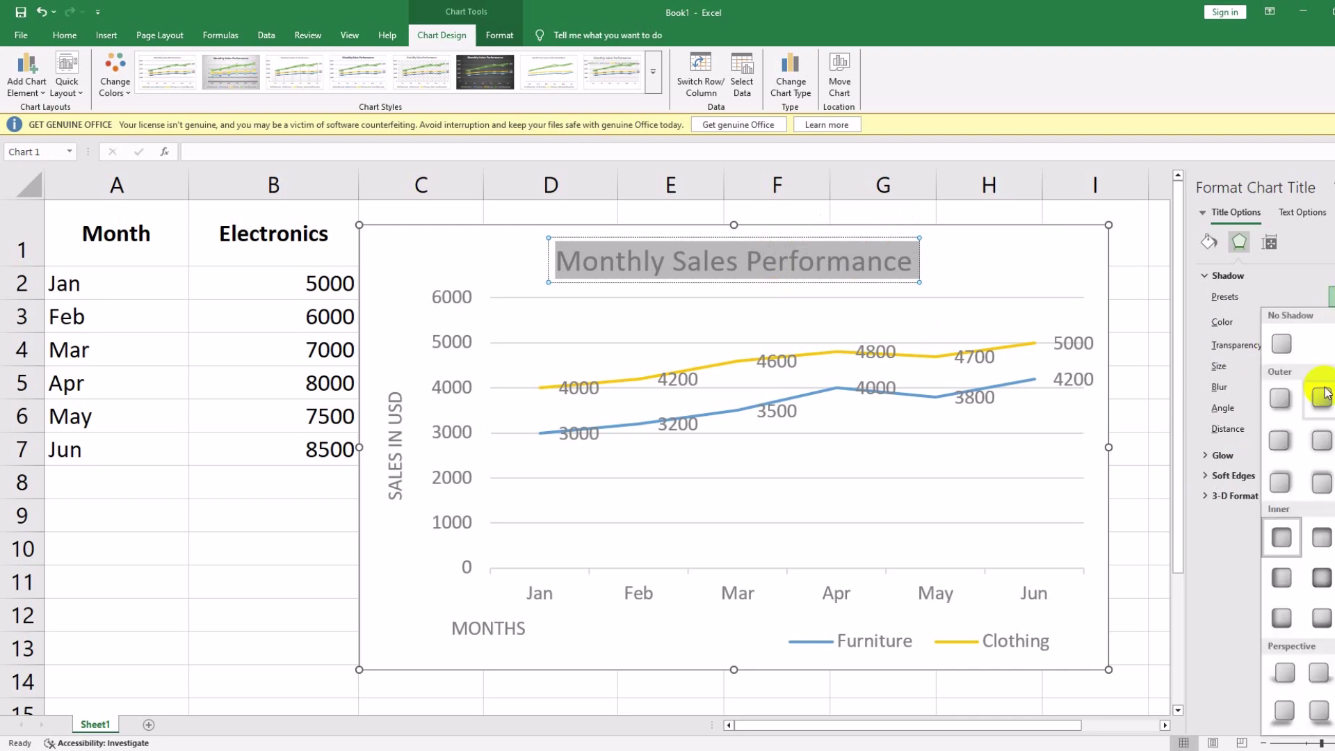
left_click(1320, 308)
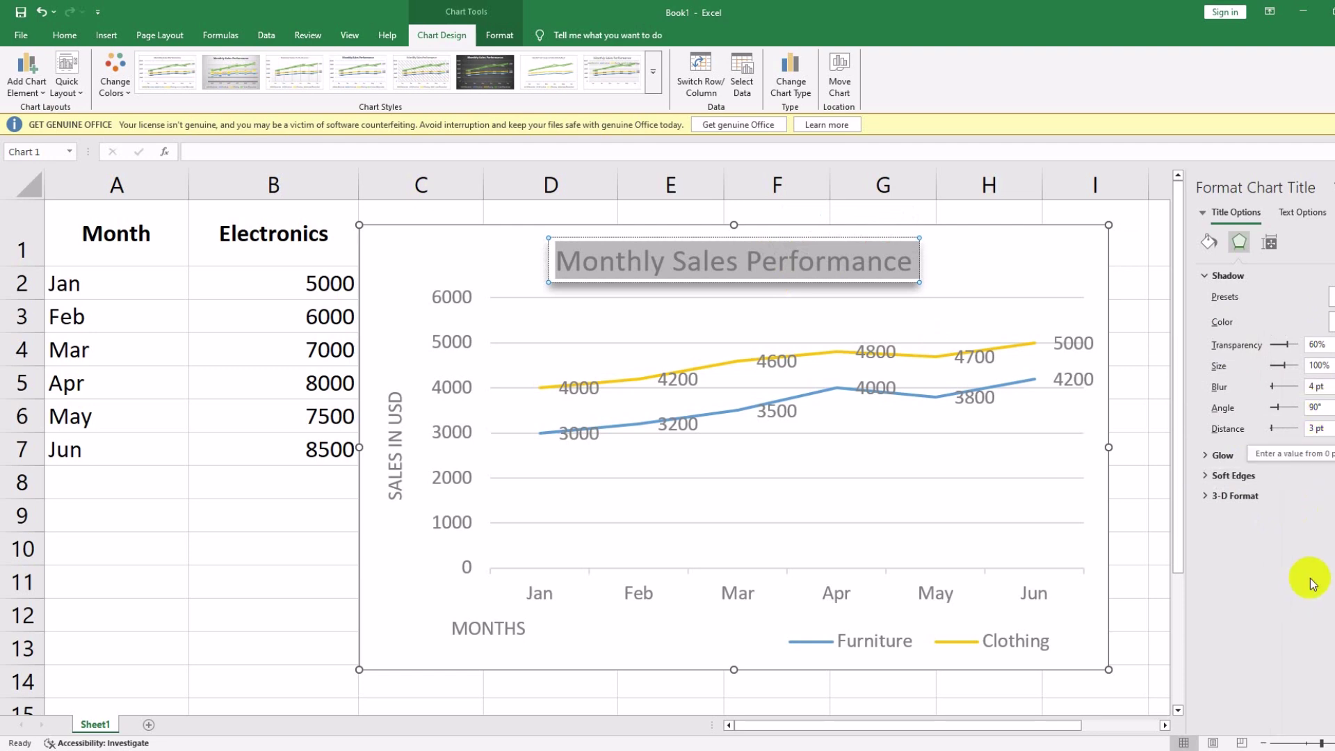
left_click(1283, 297)
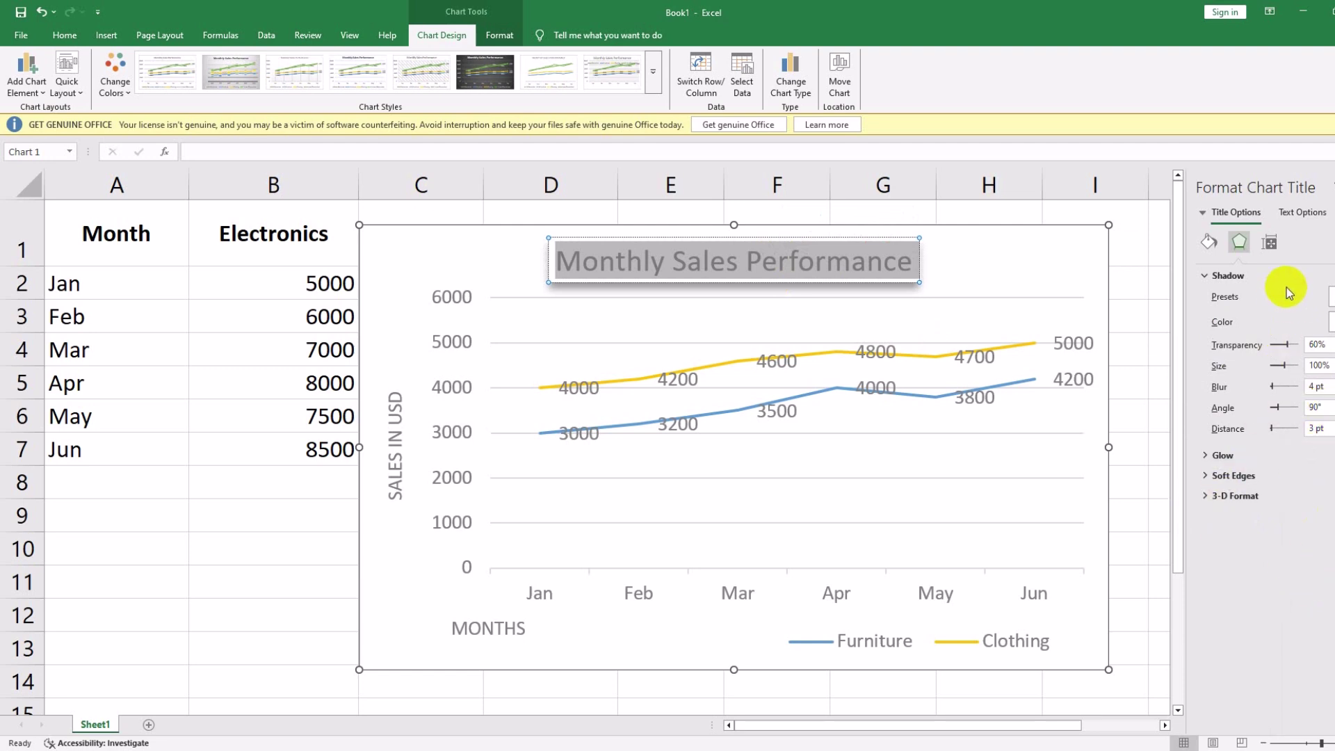
left_click(479, 296)
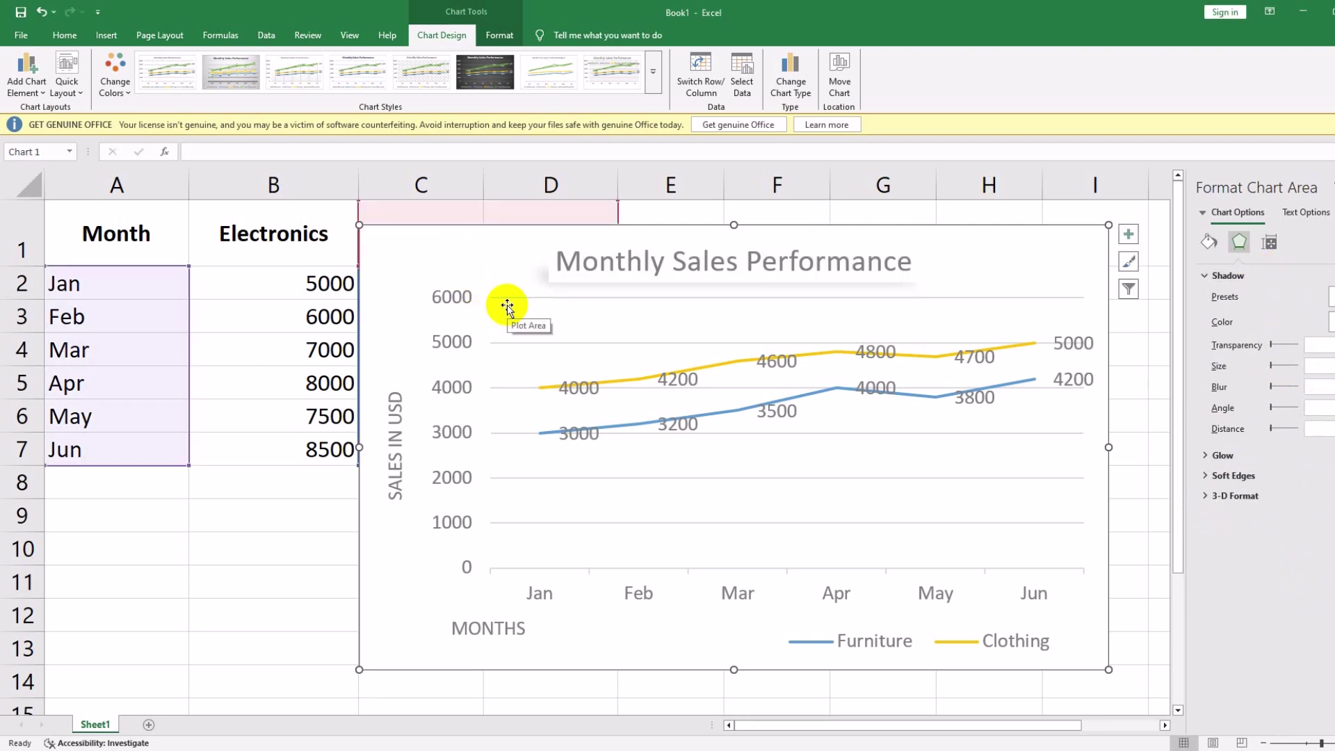
Step: Apply the 5 pt orange glow preset to the chart title and expand its soft edges settings
left_click(632, 264)
triple_click(632, 266)
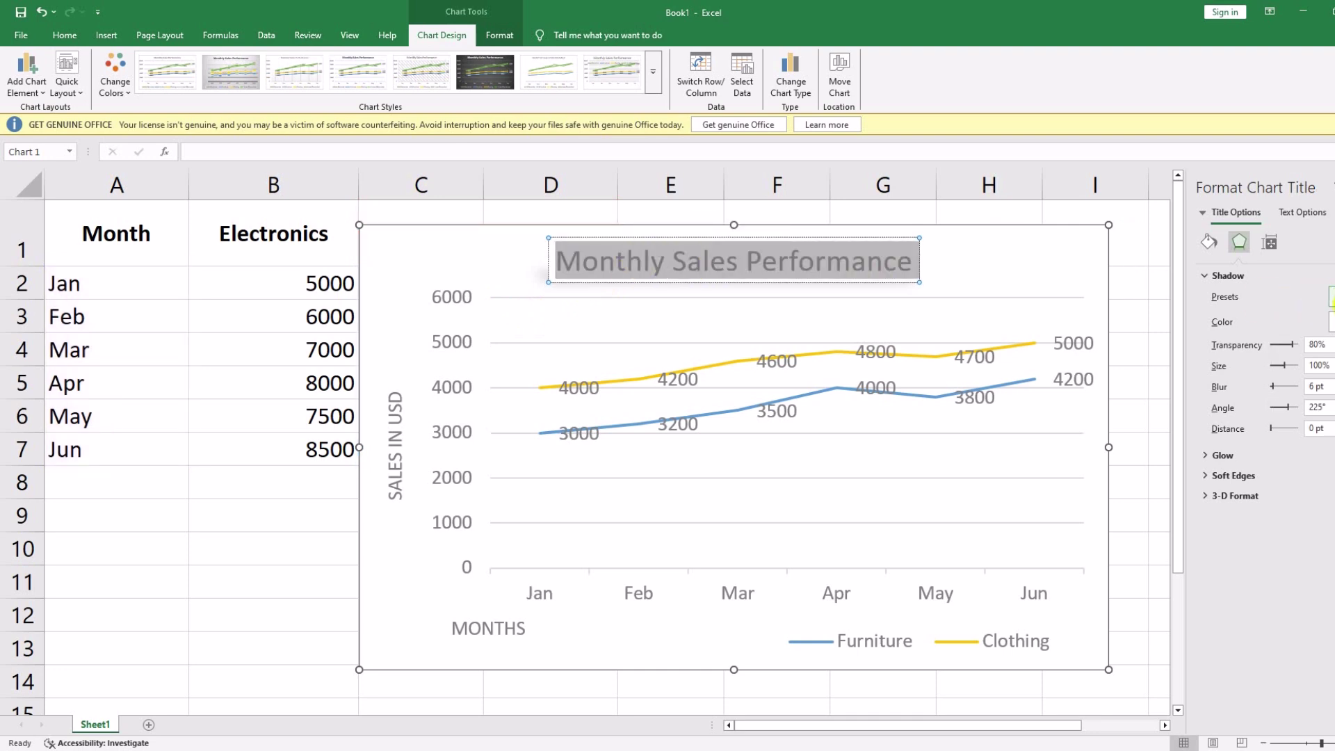
left_click(1213, 456)
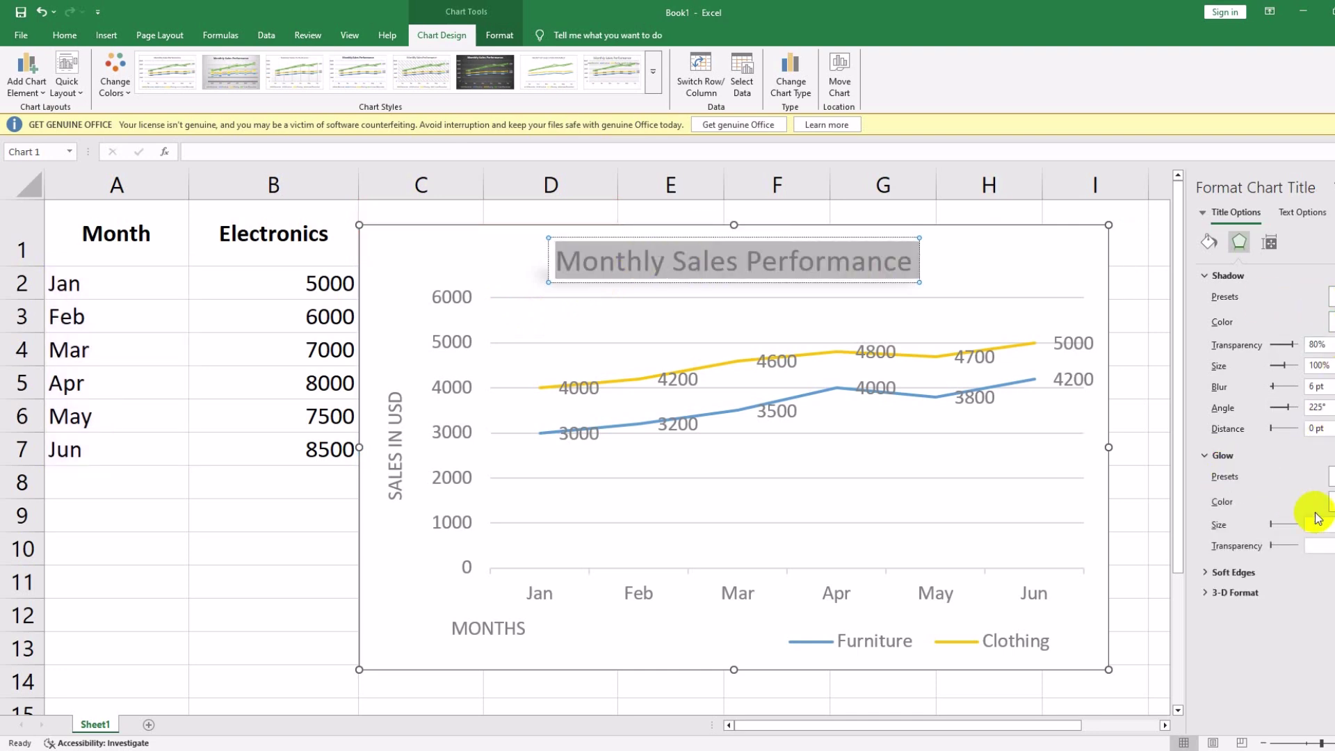
left_click(1329, 477)
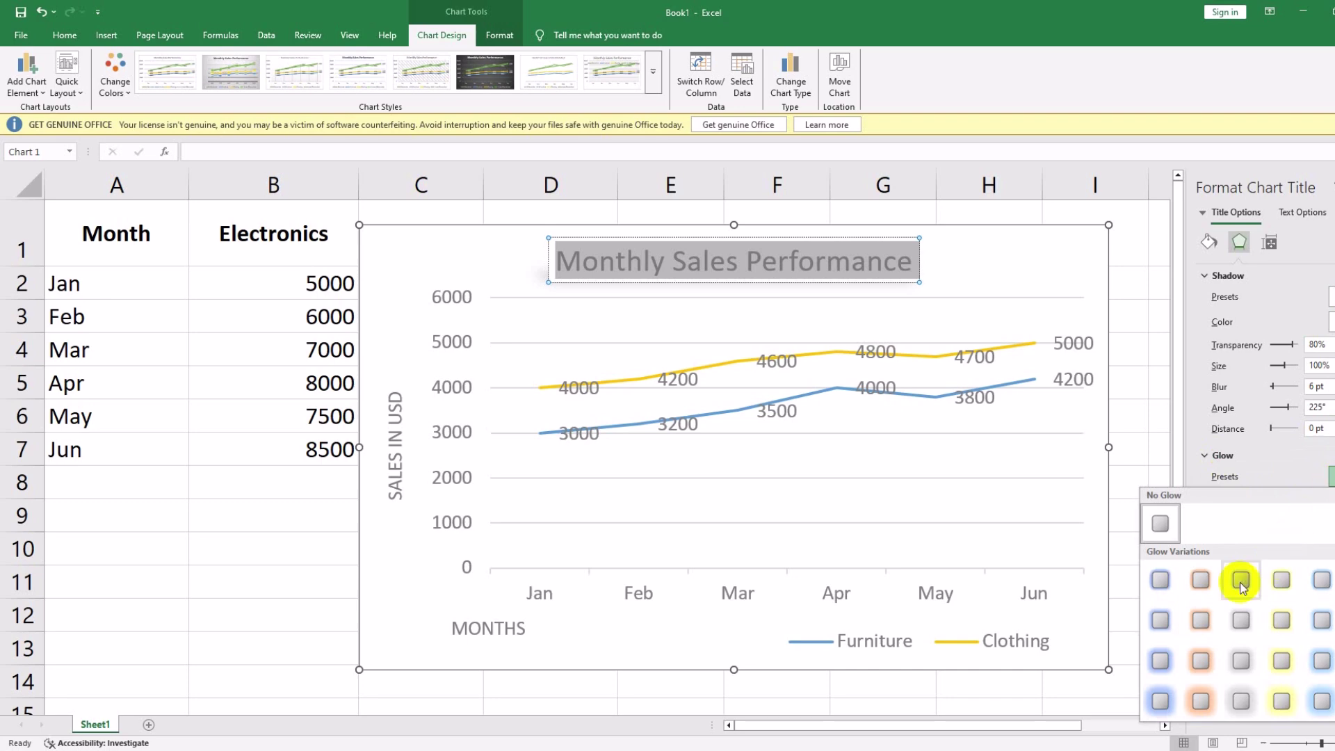
left_click(1201, 581)
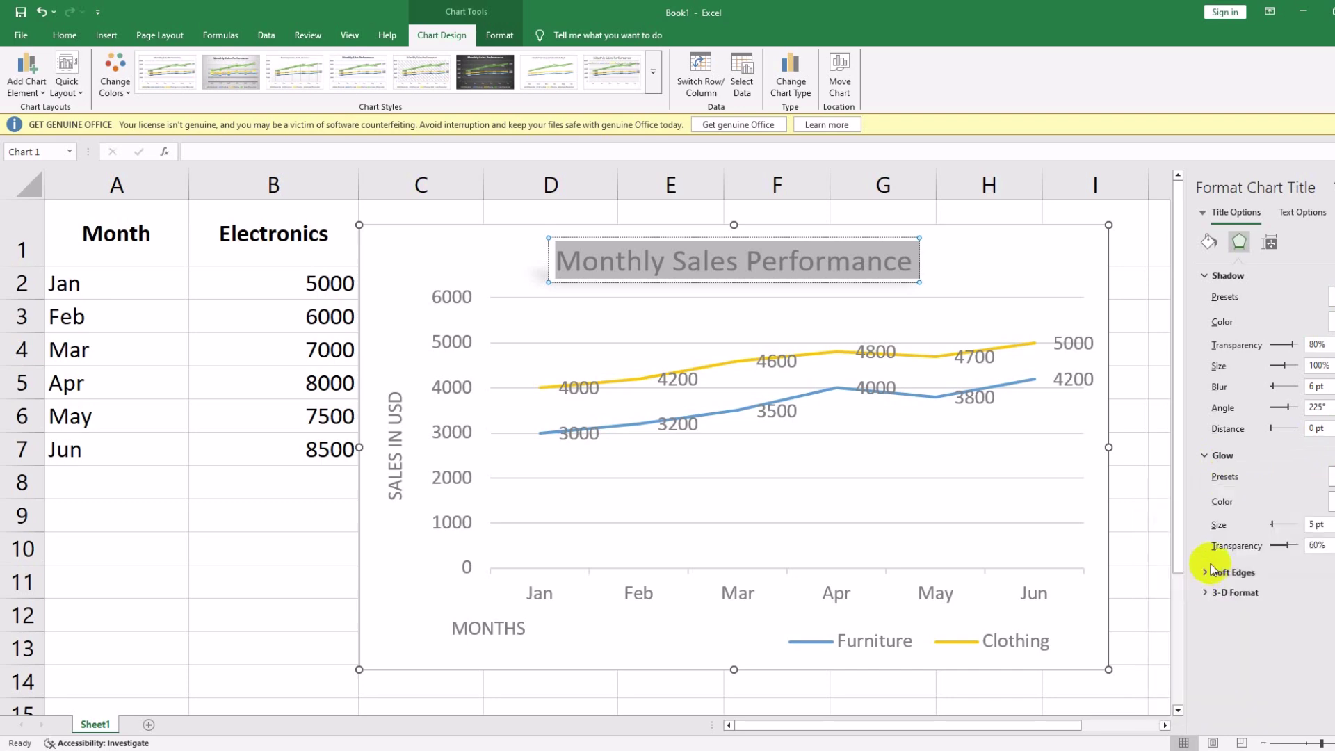
left_click(1209, 573)
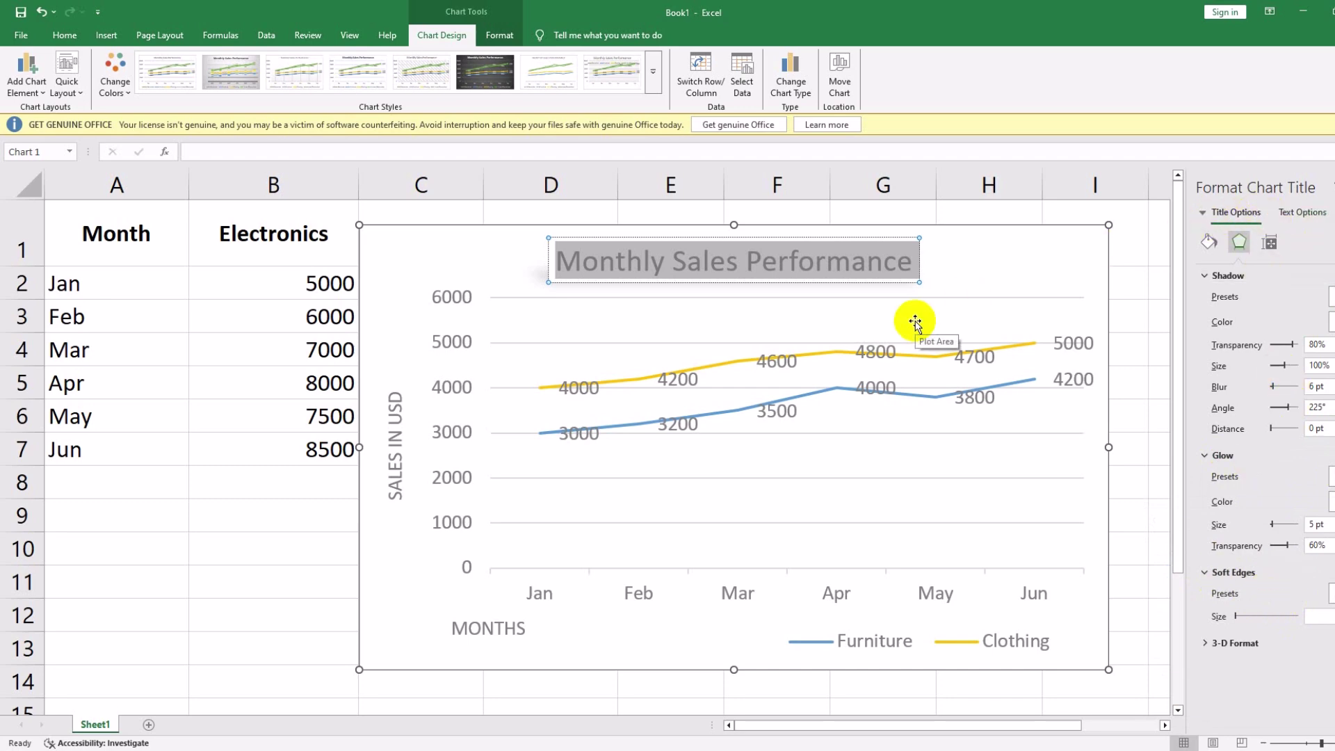
left_click(992, 272)
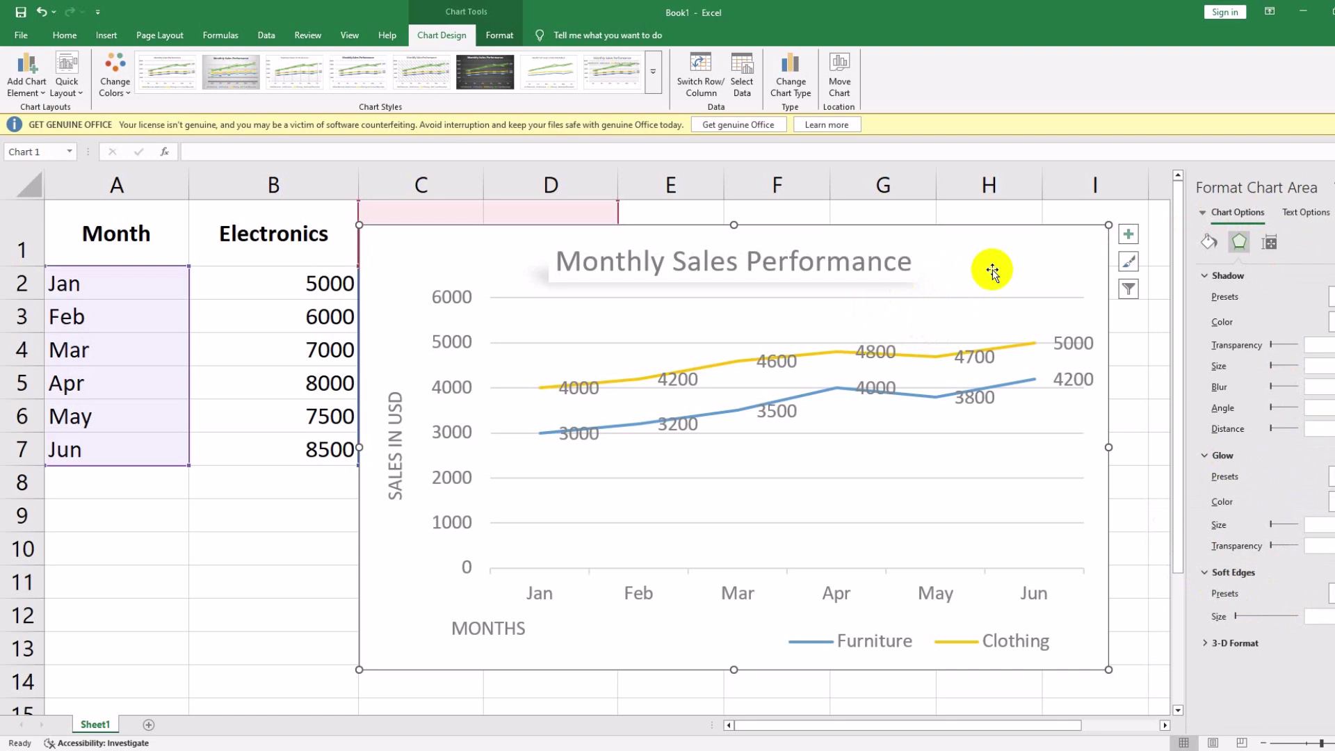